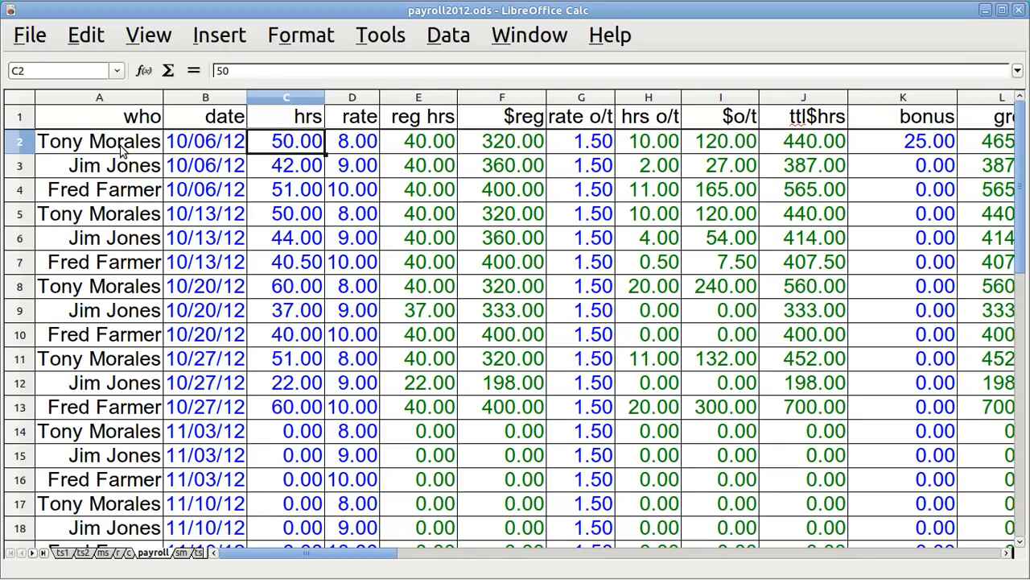
- Examine the first payroll record in row 2, cell by cell from the employee name in A2 to the bonus in K2
{"action": "left_click", "coordinate": [122, 151]}
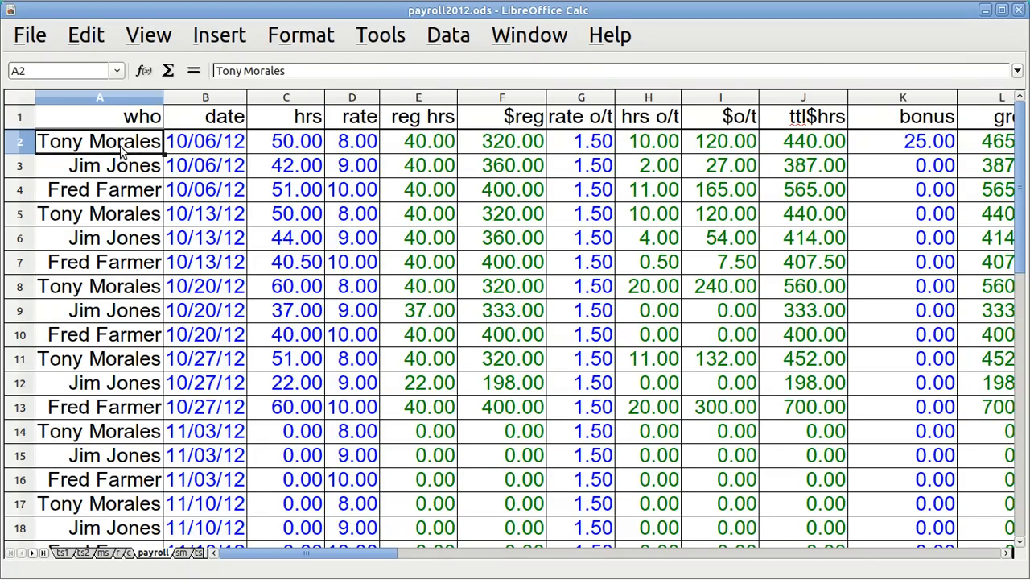
{"action": "left_click", "coordinate": [182, 151]}
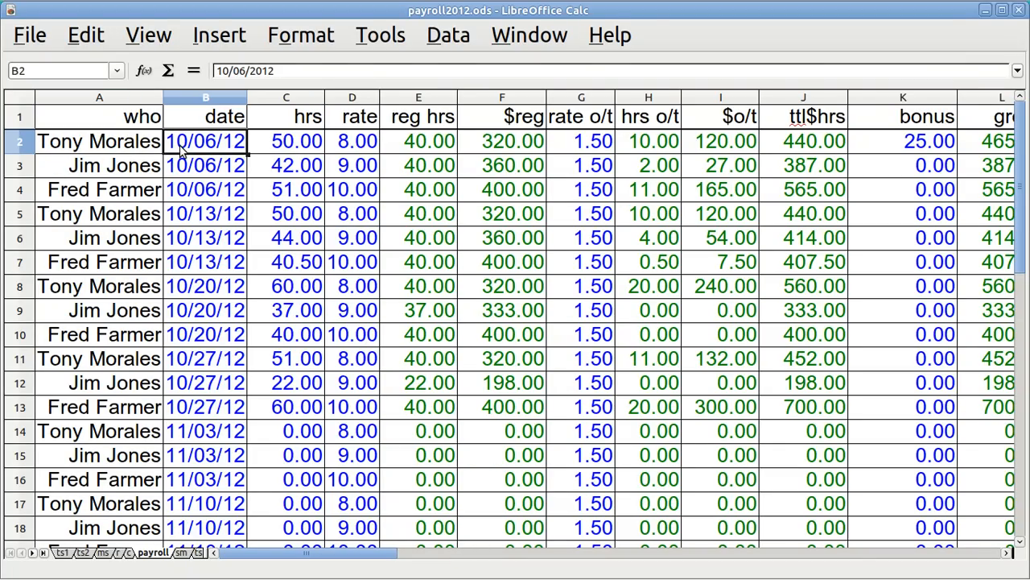
{"action": "left_click", "coordinate": [296, 145]}
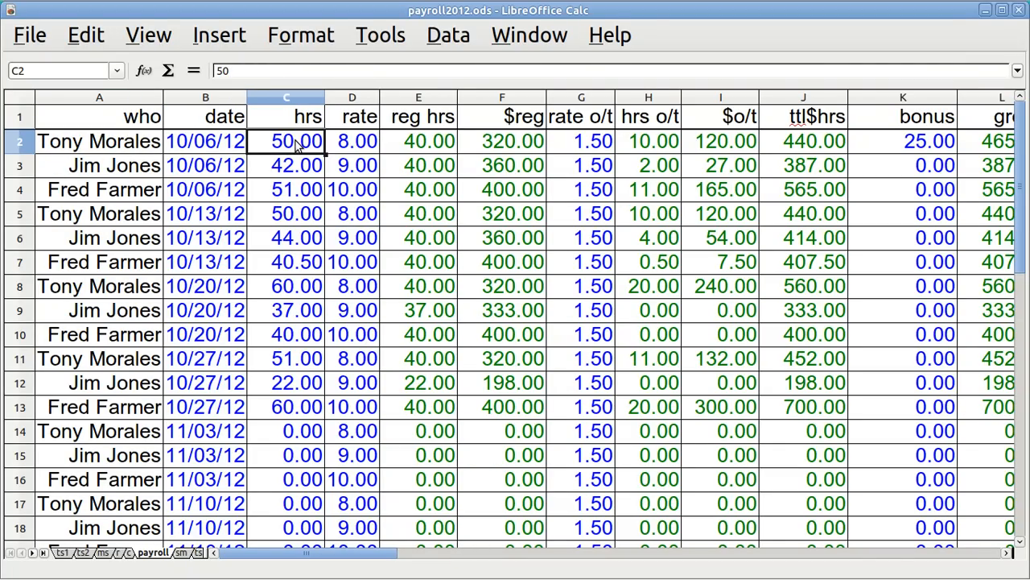
{"action": "left_click", "coordinate": [342, 145]}
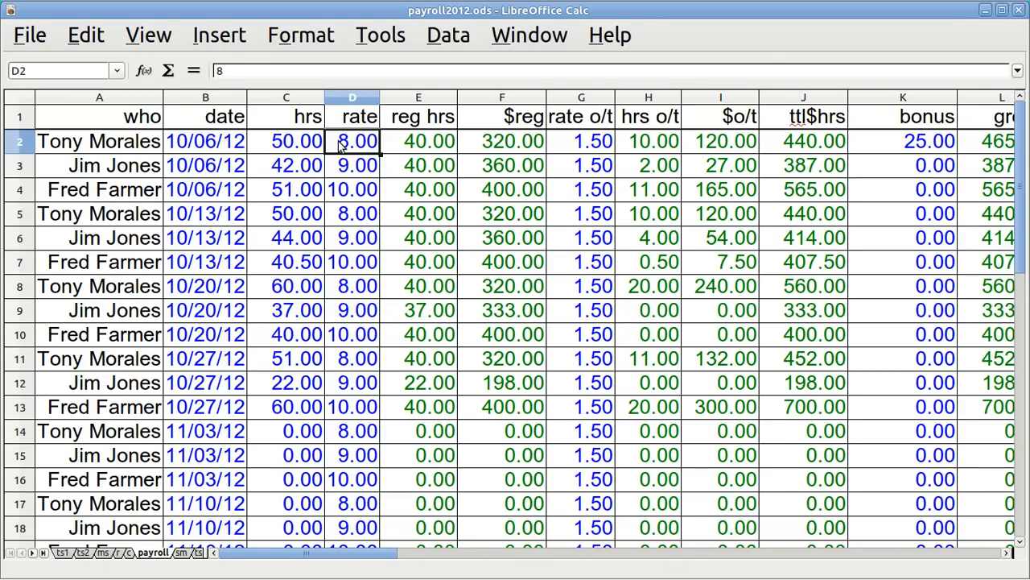
{"action": "left_click", "coordinate": [449, 144]}
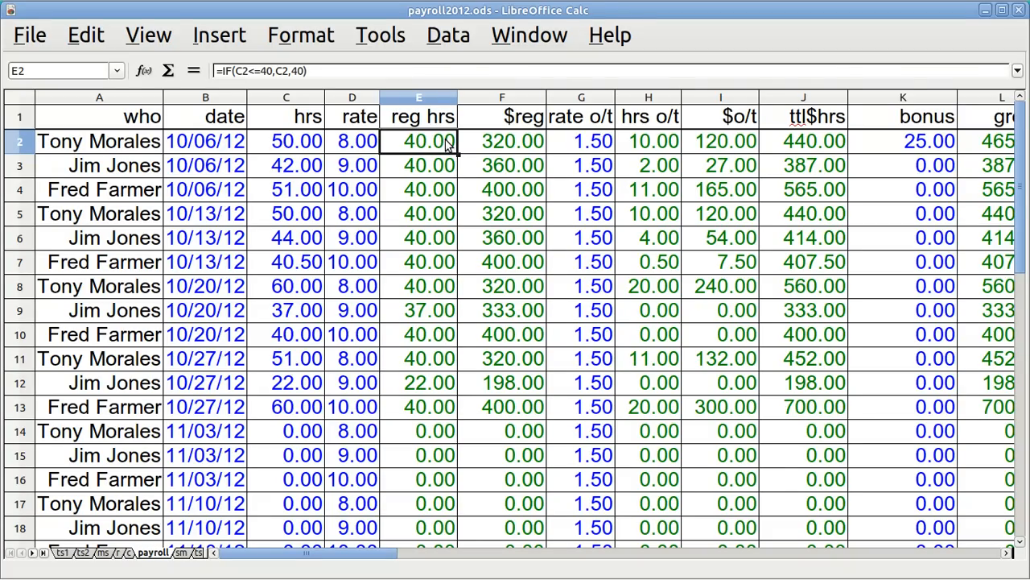
{"action": "left_click", "coordinate": [502, 144]}
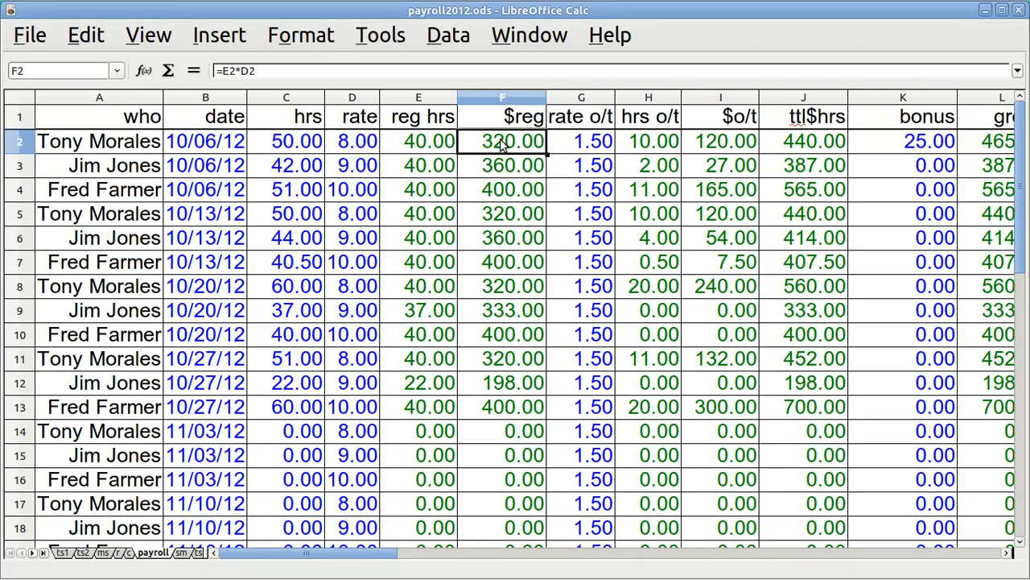
{"action": "left_click", "coordinate": [655, 145]}
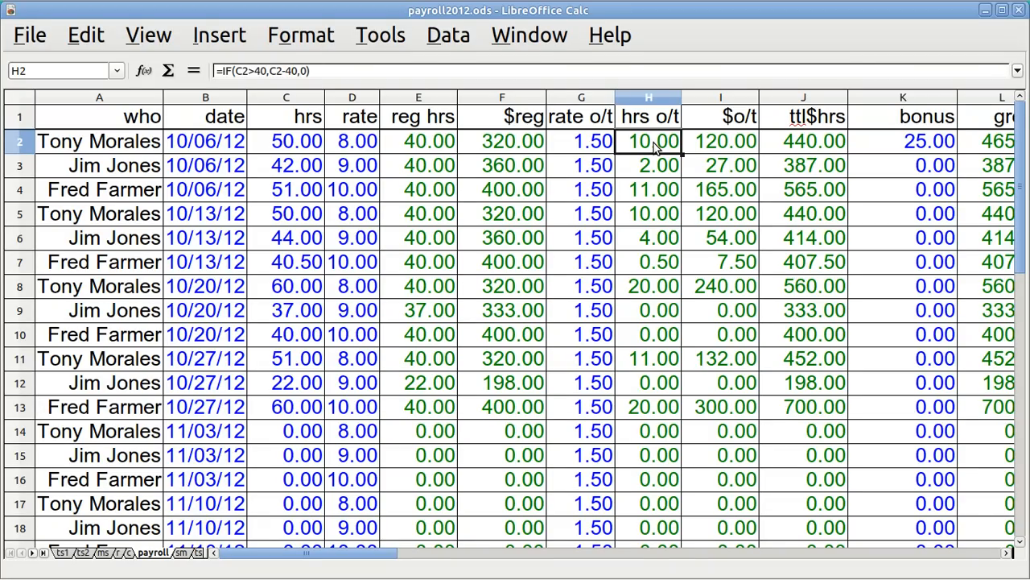
{"action": "left_click", "coordinate": [701, 143]}
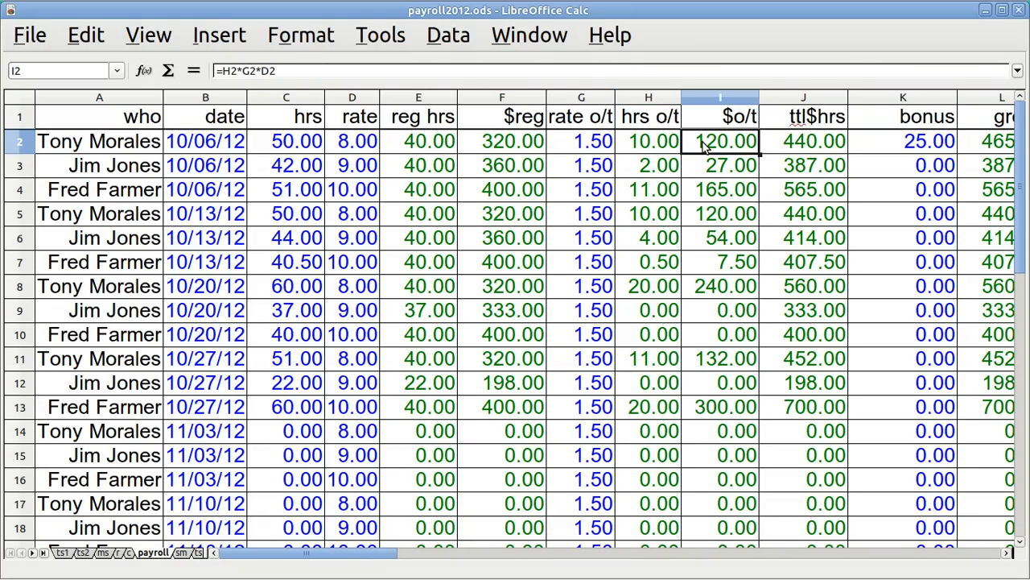
{"action": "left_click", "coordinate": [805, 144]}
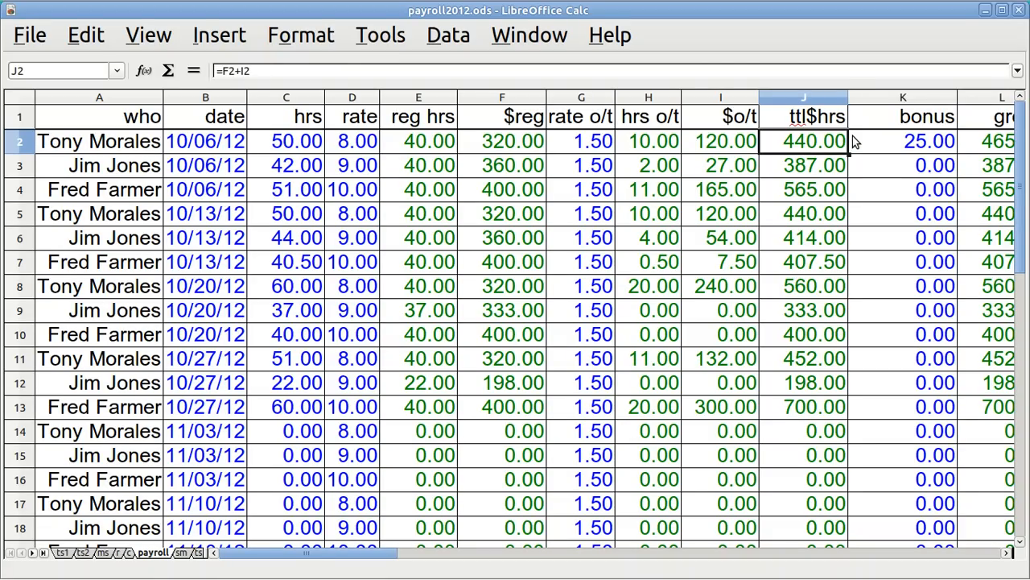
{"action": "left_click", "coordinate": [894, 143]}
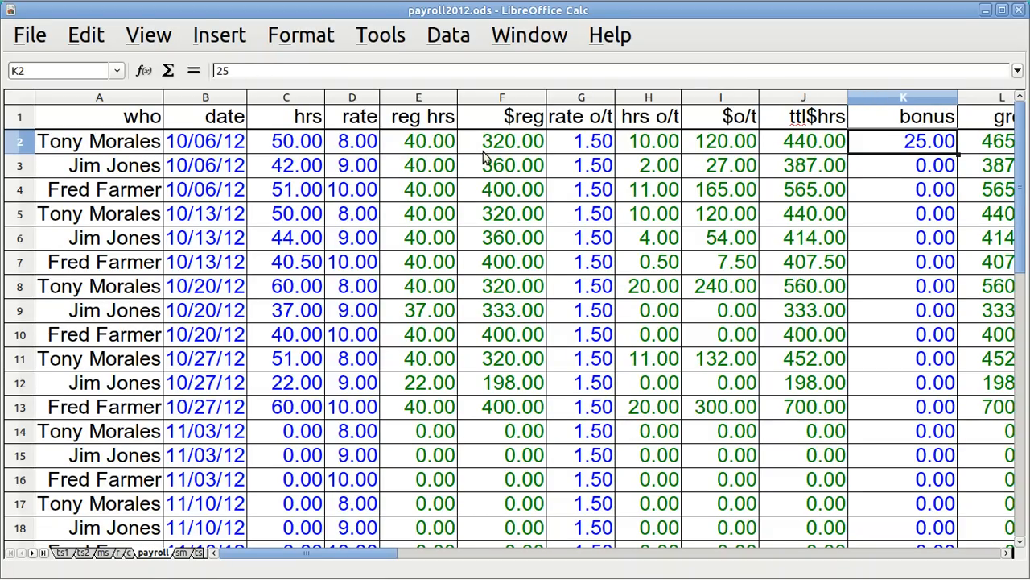
- Inspect the regular-hours IF formula in E2 and the regular-pay formula in F2
{"action": "left_click", "coordinate": [427, 145]}
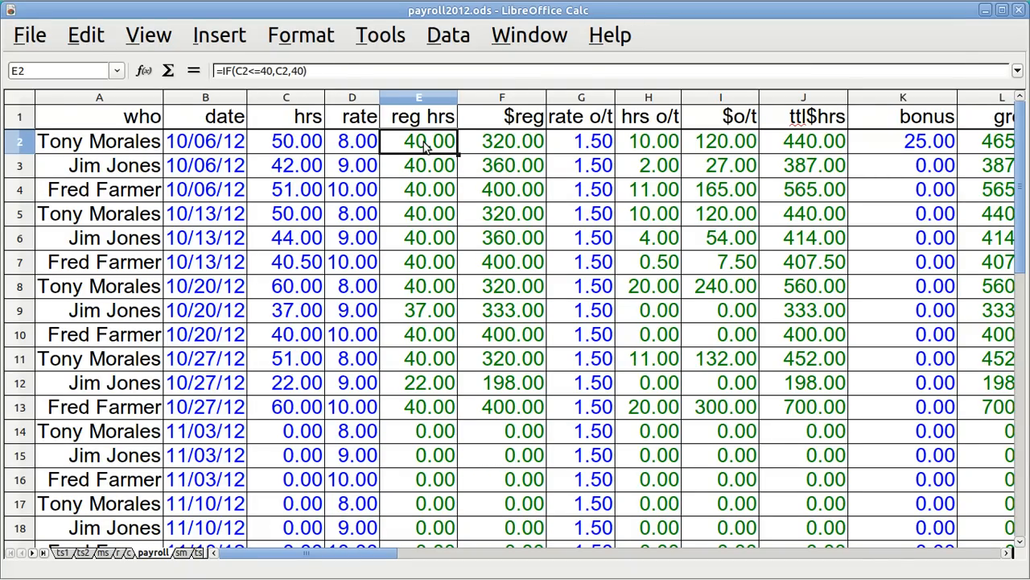
{"action": "double_click", "coordinate": [423, 141]}
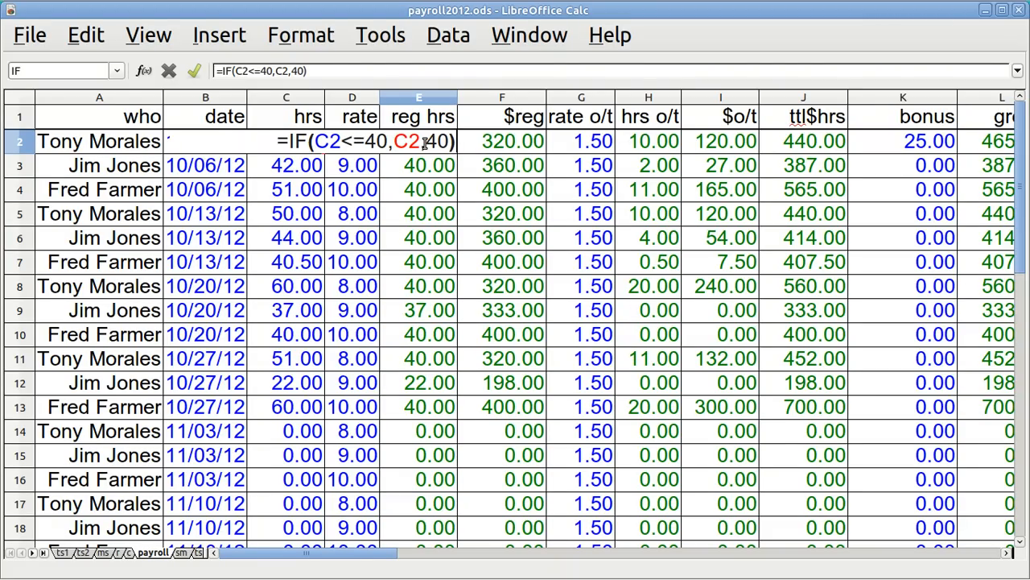
{"action": "key", "text": "Return"}
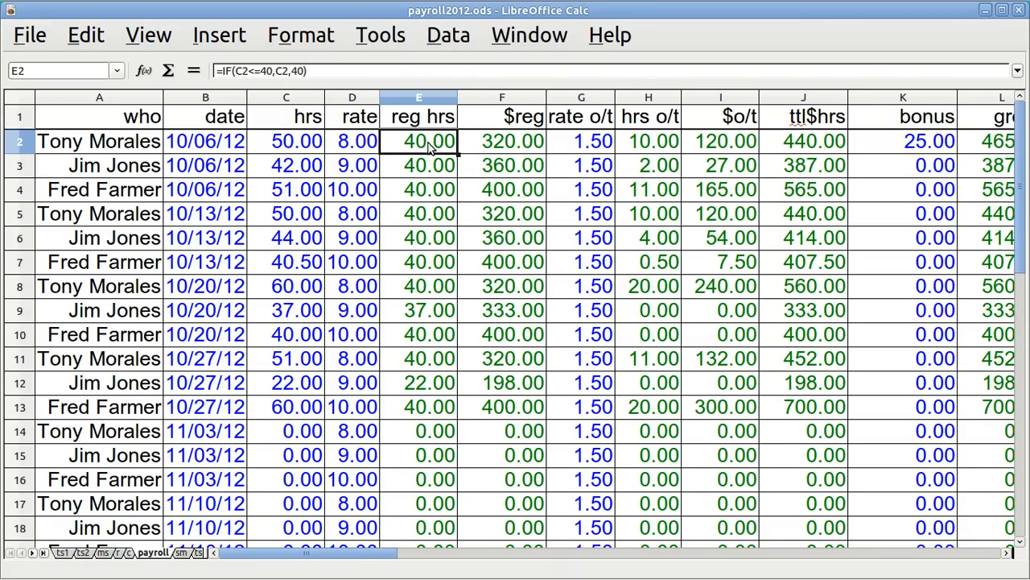
{"action": "left_click", "coordinate": [507, 142]}
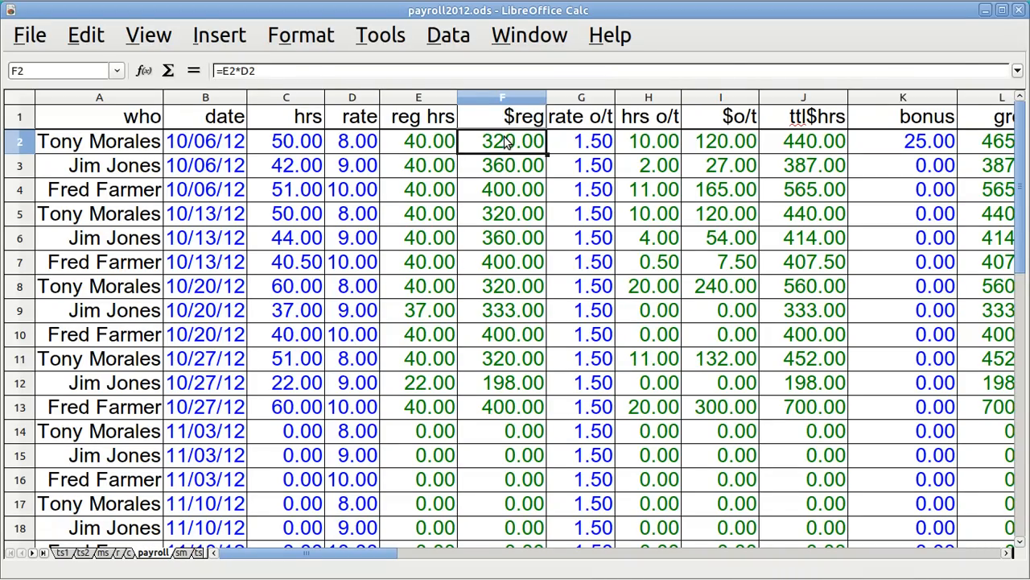
- Set the overtime rate in G2 to 2 and the hours worked in C2 to 60
{"action": "left_click", "coordinate": [597, 144]}
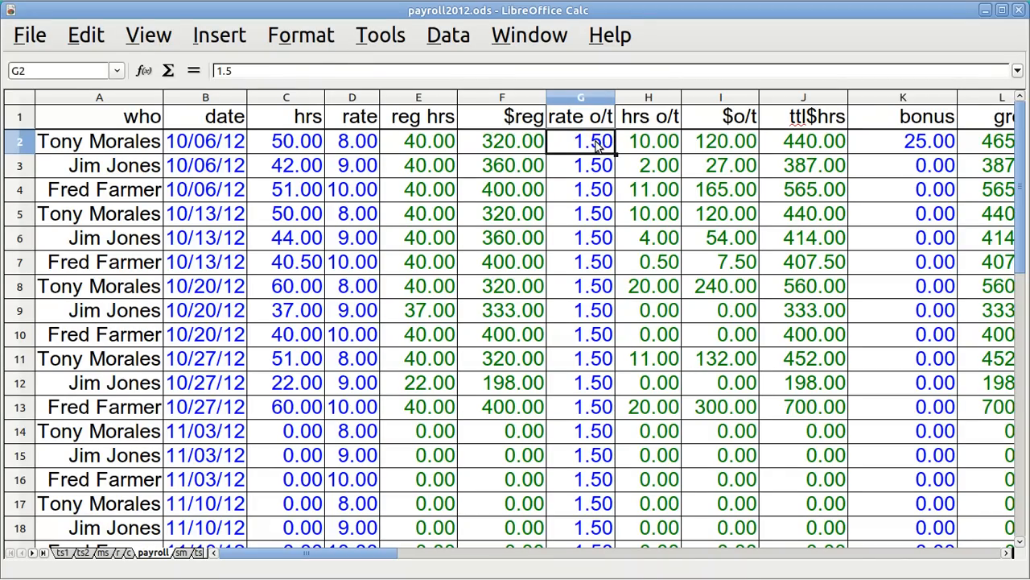
{"action": "type", "text": "2"}
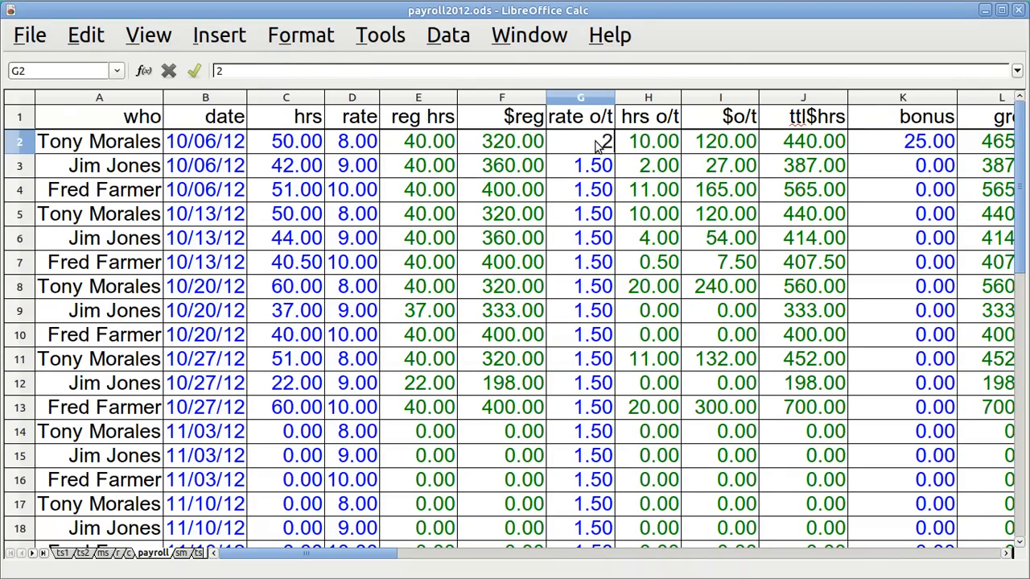
{"action": "key", "text": "Return"}
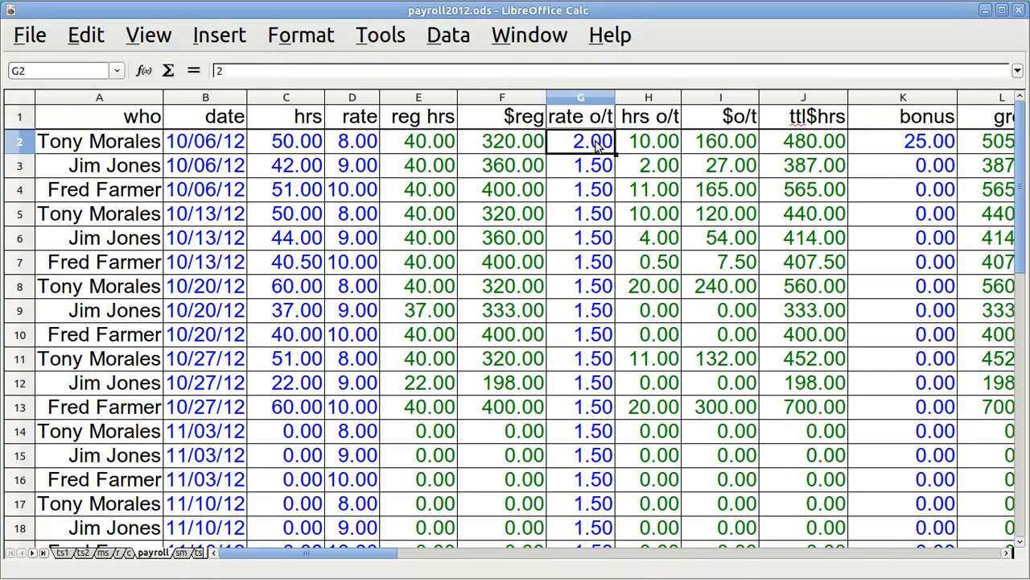
{"action": "left_click", "coordinate": [294, 144]}
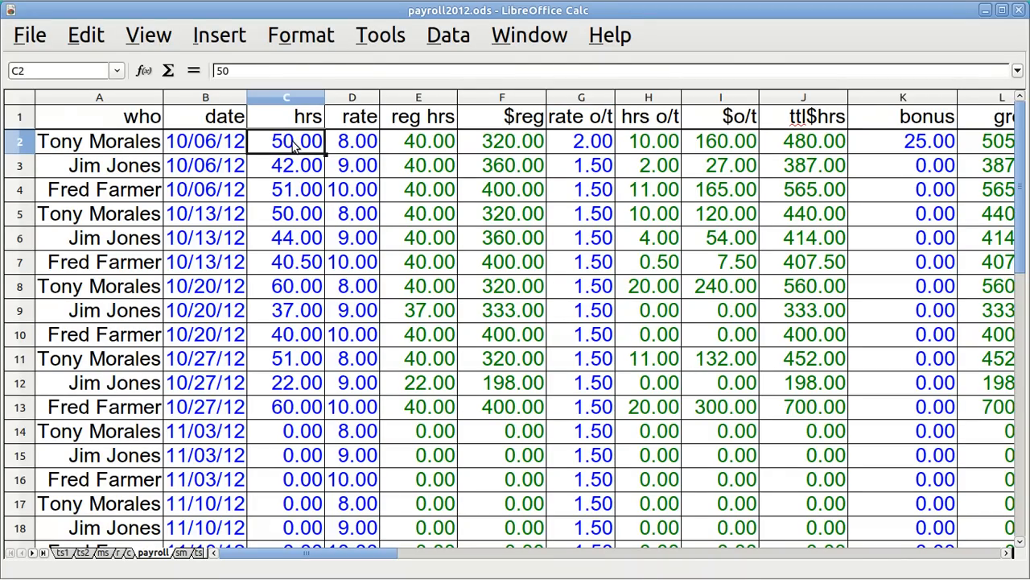
{"action": "type", "text": "60"}
{"action": "key", "text": "Return"}
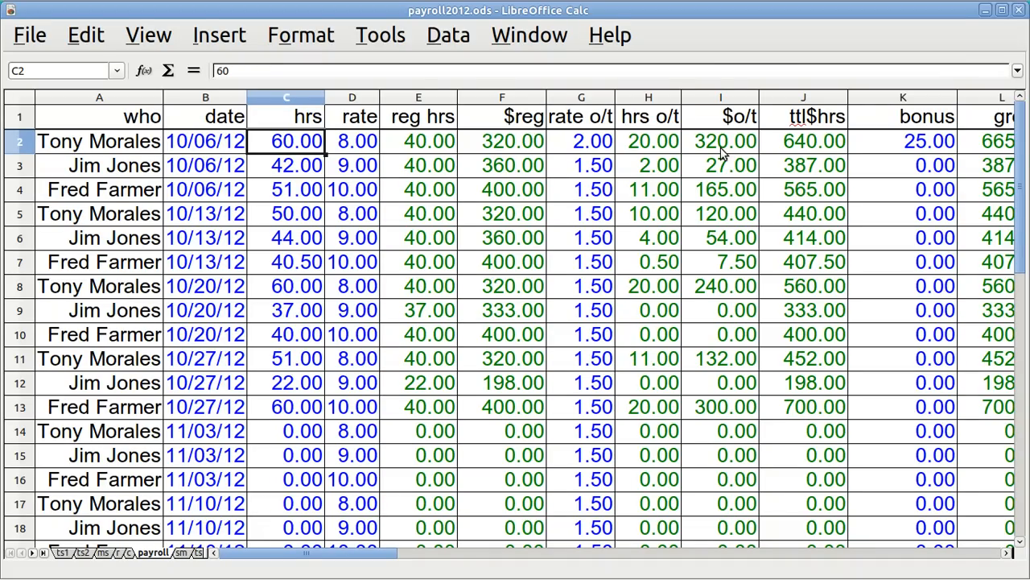
- Set the overtime rate in G2 to 1.5
{"action": "left_click", "coordinate": [577, 153]}
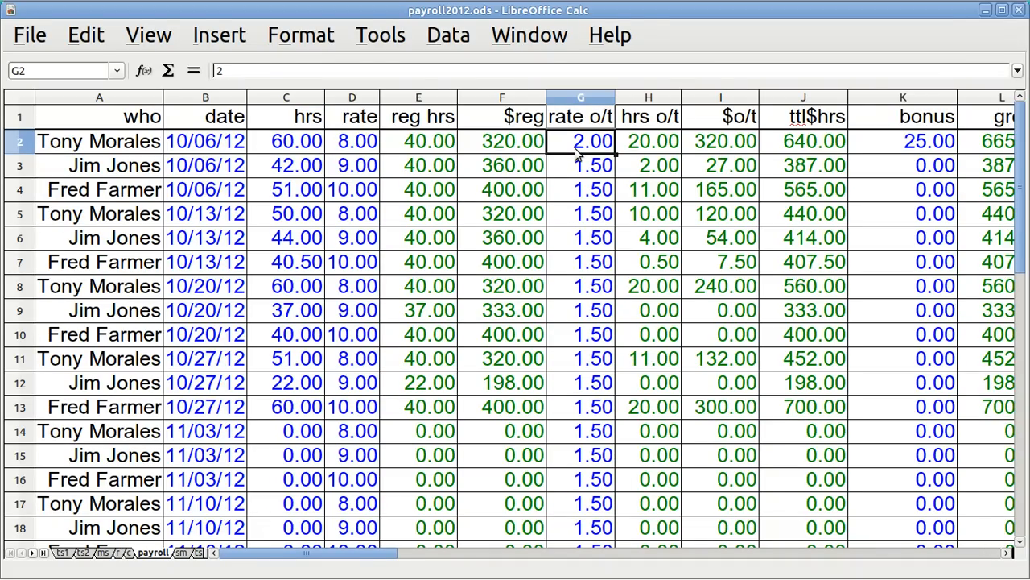
{"action": "type", "text": "1.5"}
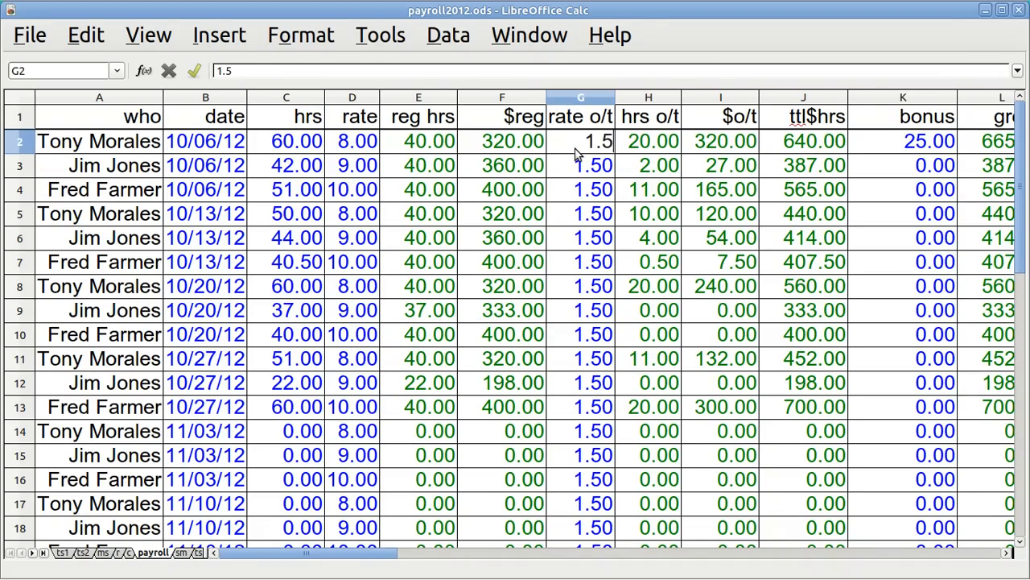
{"action": "key", "text": "Return"}
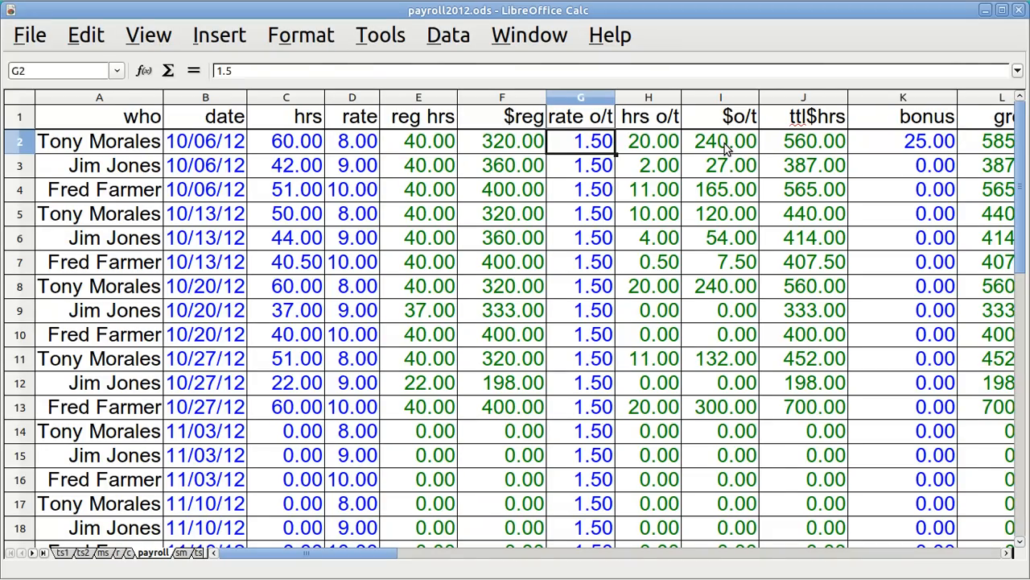
- Inspect the overtime-hours, overtime-pay and total-pay formulas in H2, I2 and J2, plus the bonus entry in K2
{"action": "left_click", "coordinate": [665, 145]}
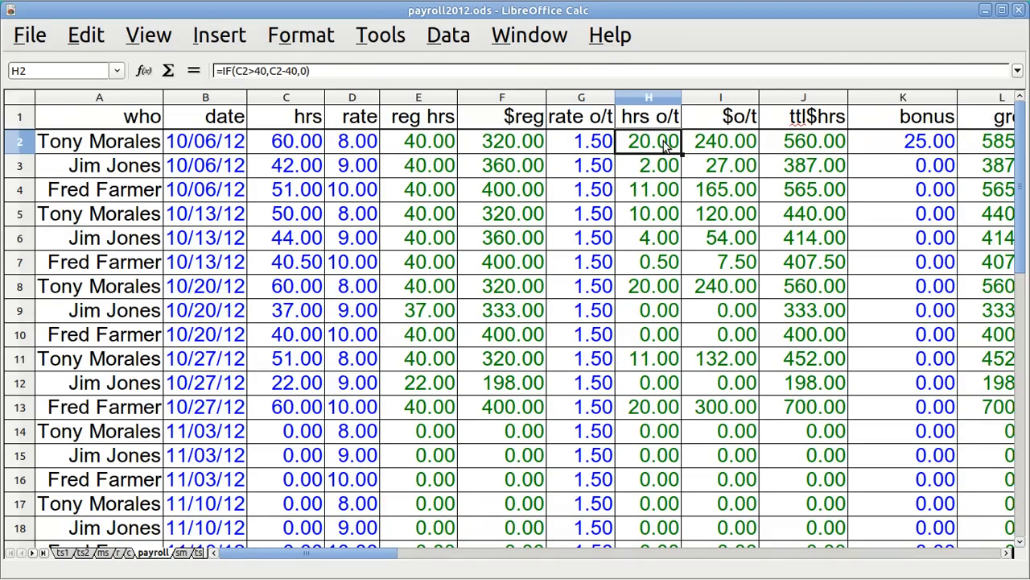
{"action": "double_click", "coordinate": [665, 145]}
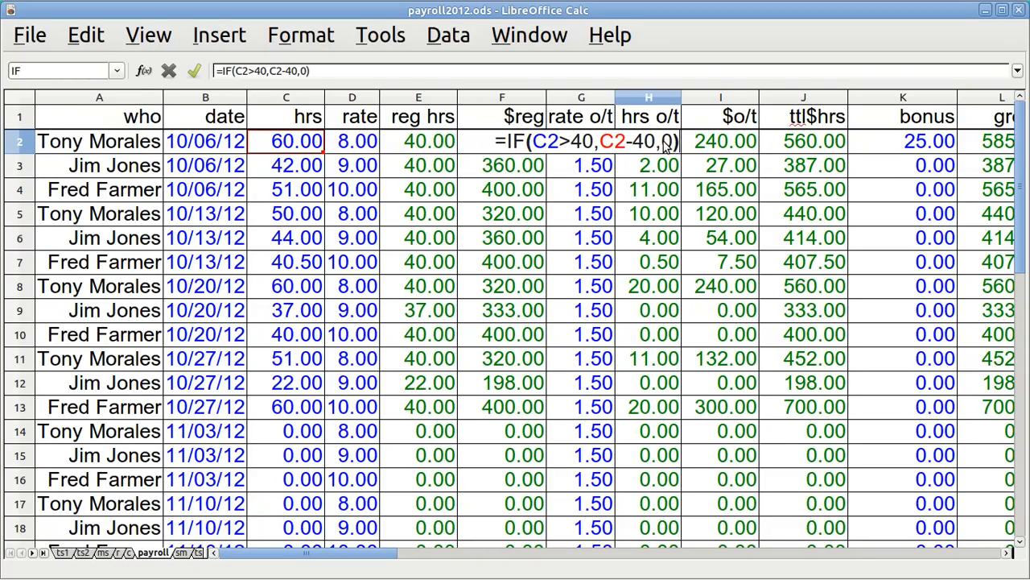
{"action": "key", "text": "Return"}
{"action": "left_click", "coordinate": [715, 143]}
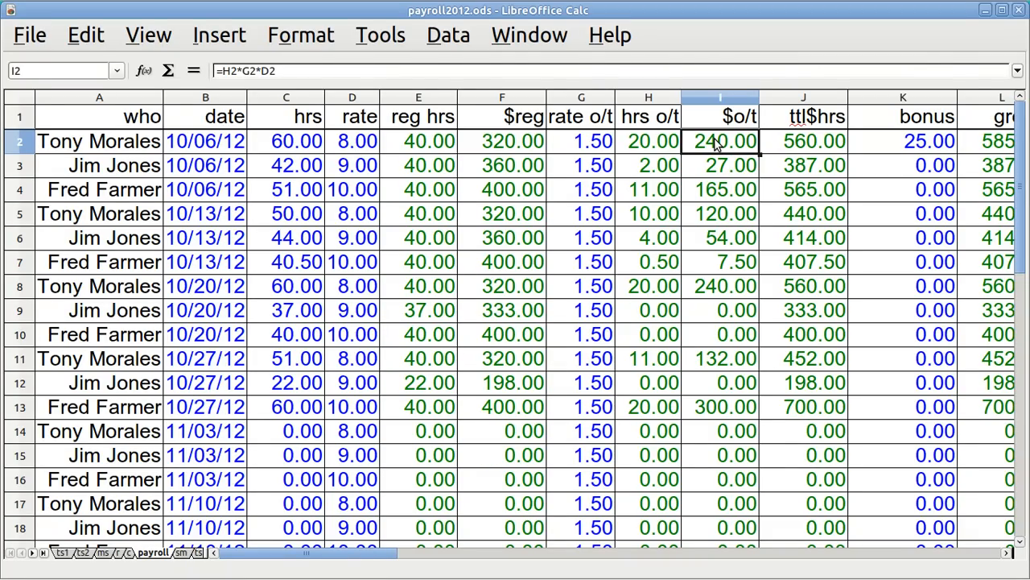
{"action": "left_click", "coordinate": [815, 143]}
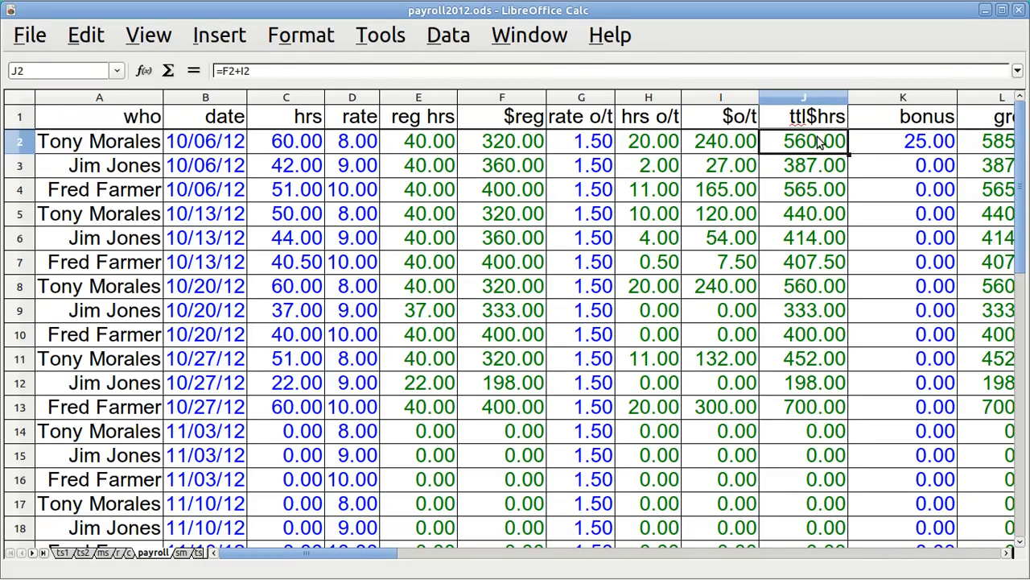
{"action": "left_click", "coordinate": [891, 145]}
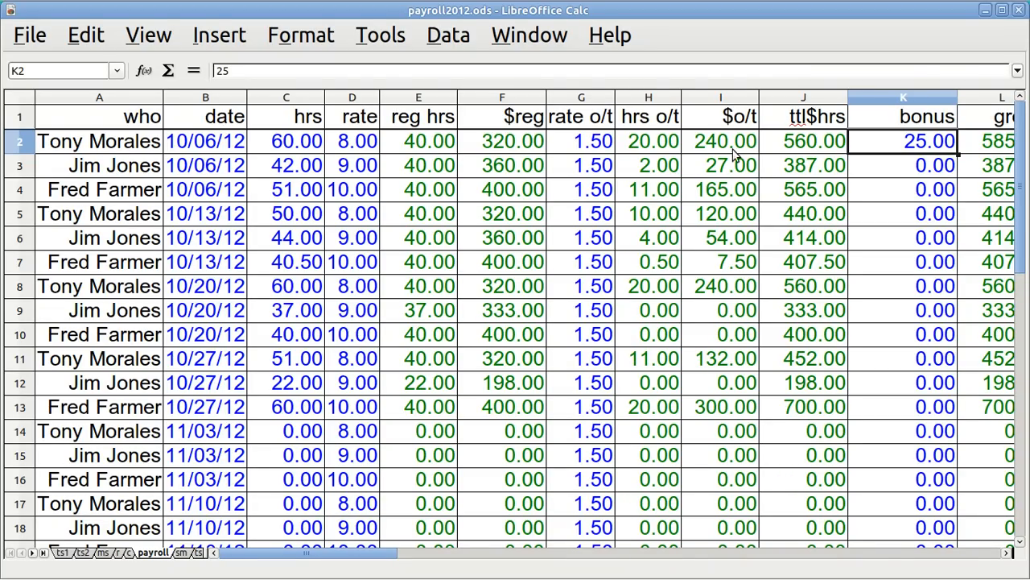
- Set the hours worked in C2 to 0
{"action": "left_click", "coordinate": [309, 144]}
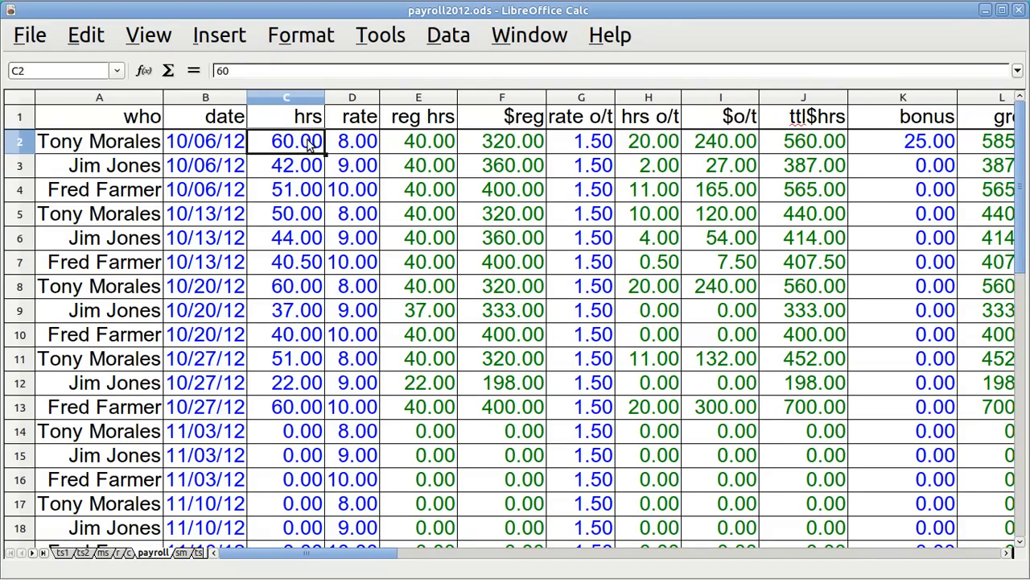
{"action": "type", "text": "0"}
{"action": "key", "text": "Return"}
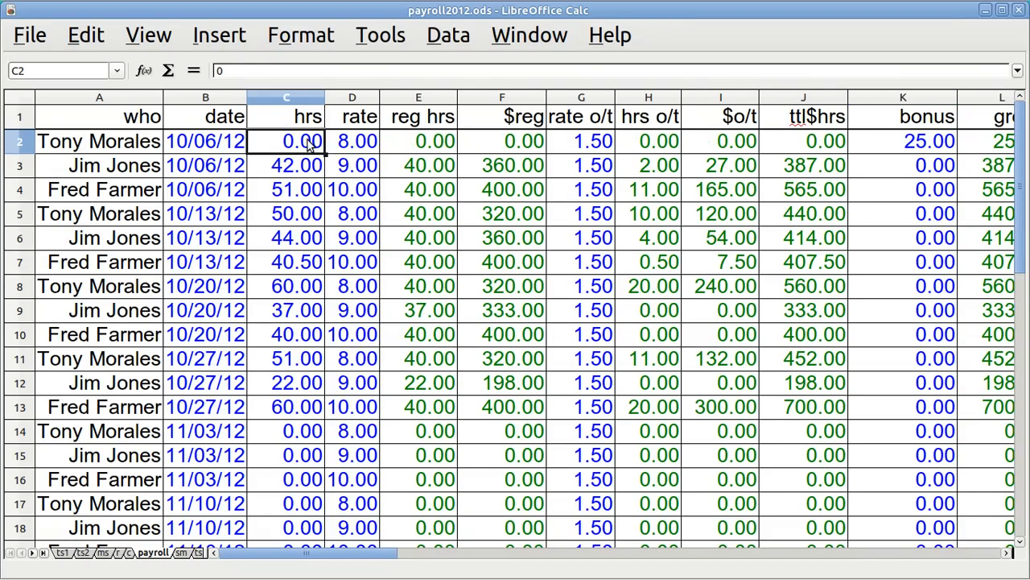
- Set the bonus in K2 to 500
{"action": "left_click", "coordinate": [901, 153]}
{"action": "type", "text": "5"}
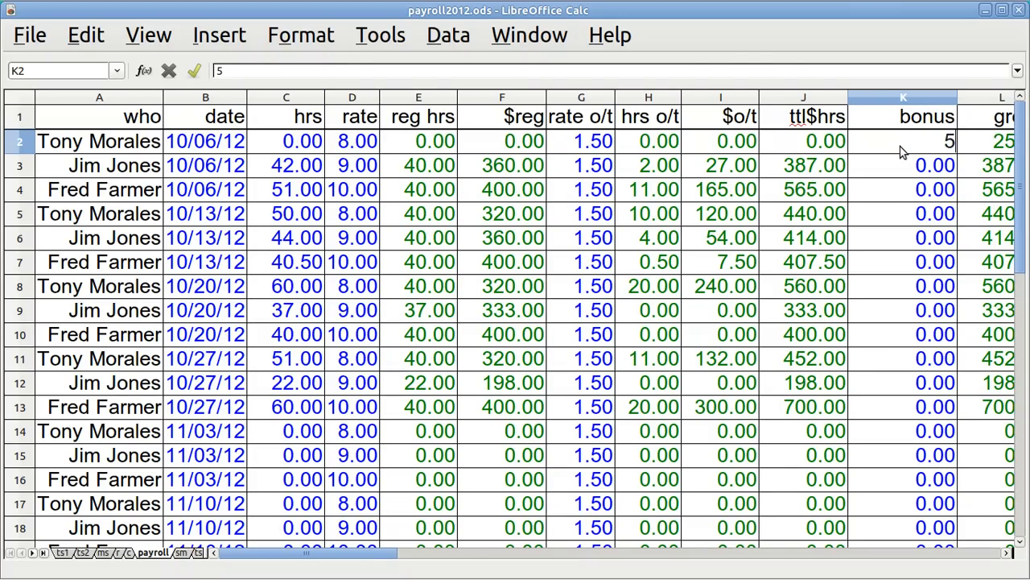
{"action": "type", "text": "00"}
{"action": "key", "text": "Return"}
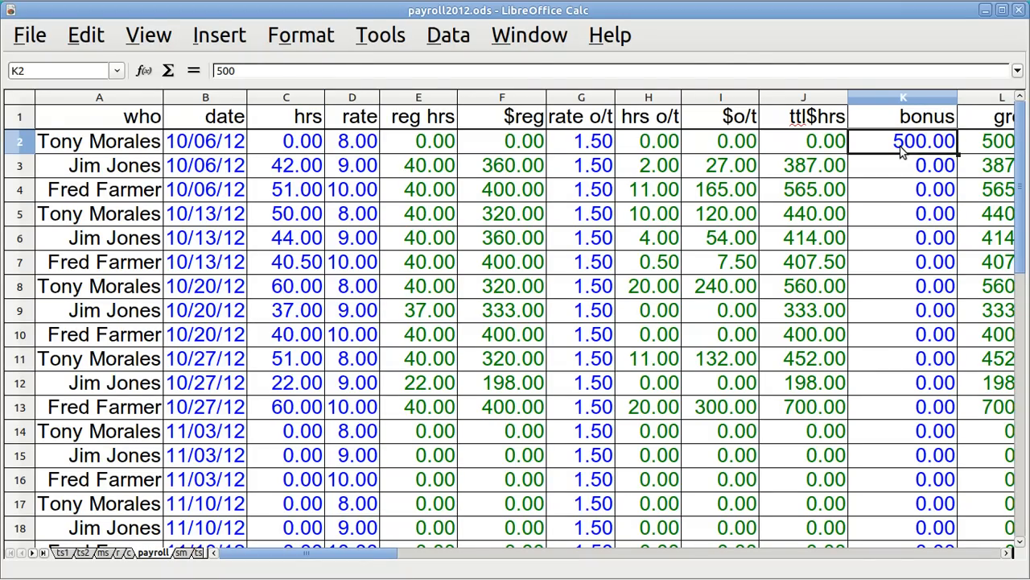
- Set the bonus in K2, under the bonus heading, to 50
{"action": "left_click", "coordinate": [928, 120]}
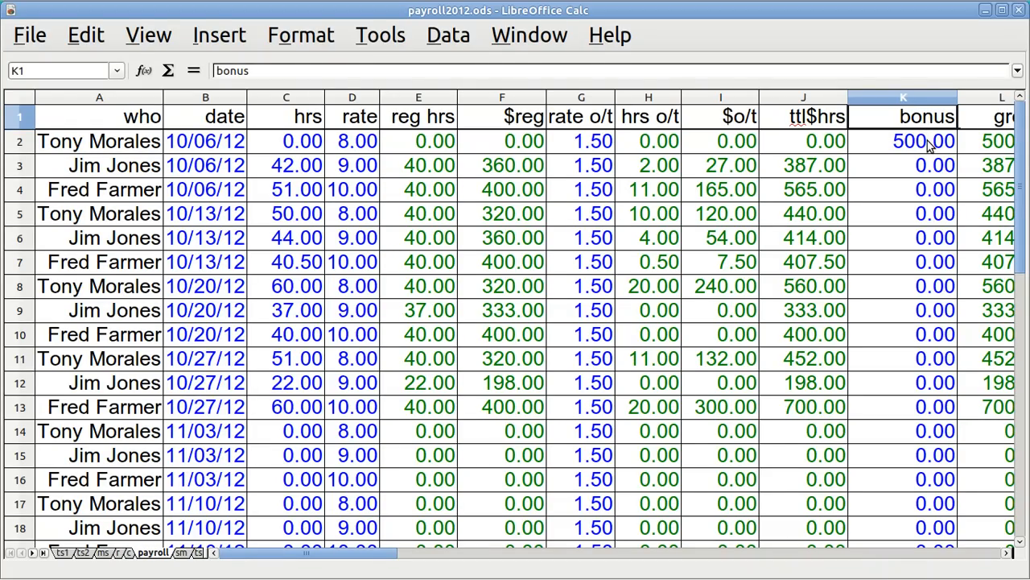
{"action": "left_click", "coordinate": [930, 143]}
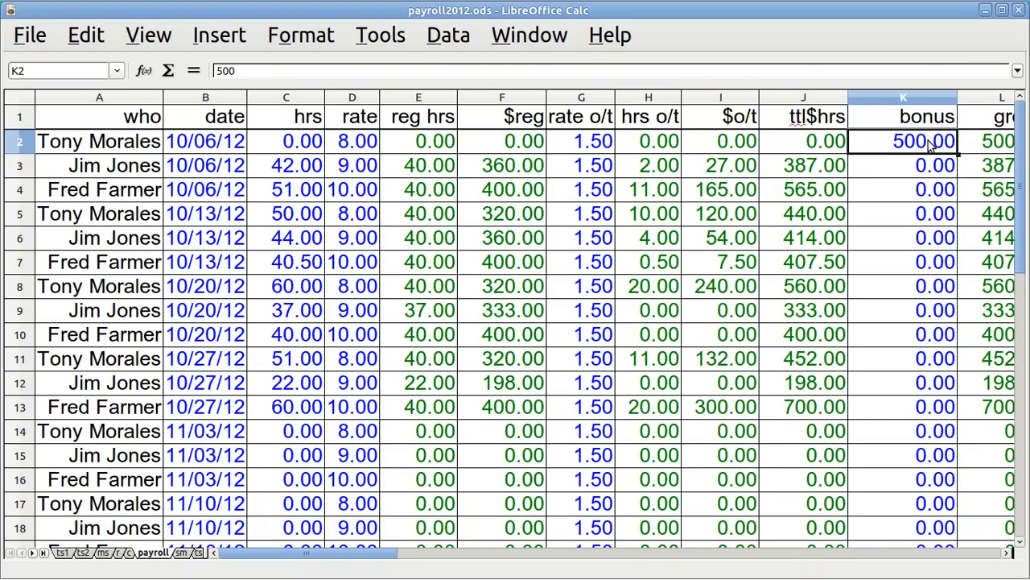
{"action": "type", "text": "50"}
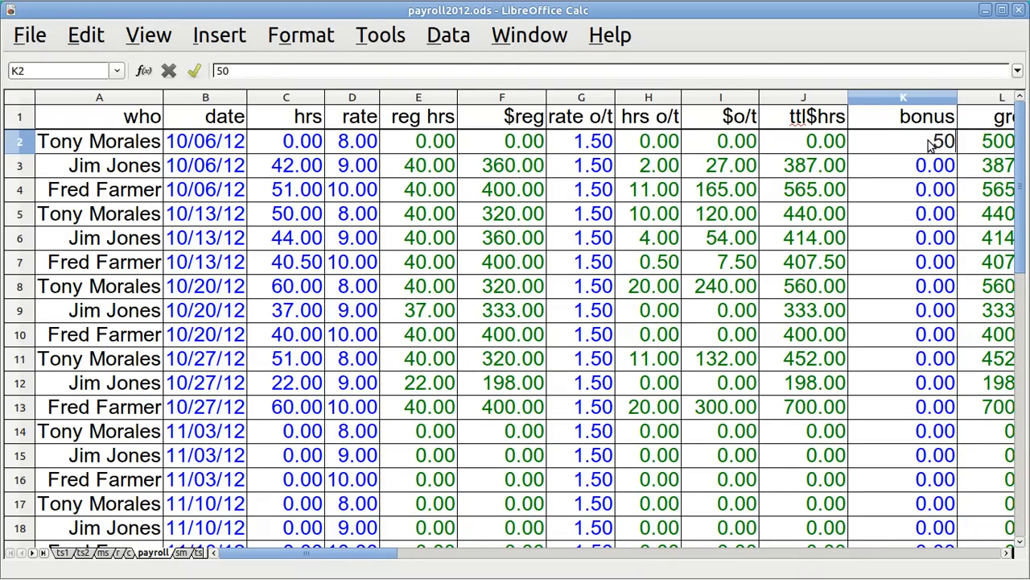
{"action": "key", "text": "Return"}
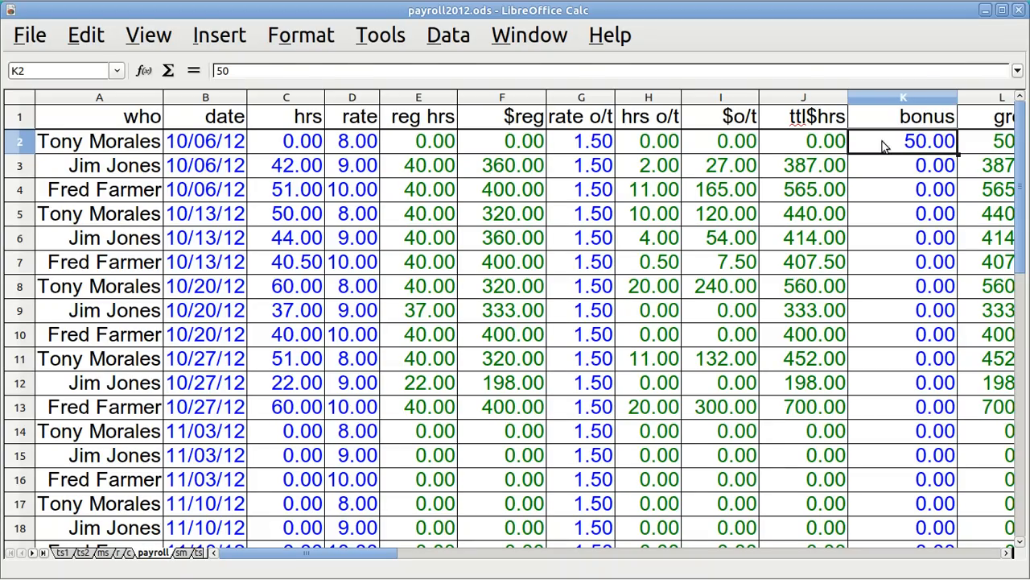
- Set the hours worked in C2 to 60
{"action": "left_click", "coordinate": [310, 145]}
{"action": "type", "text": "60"}
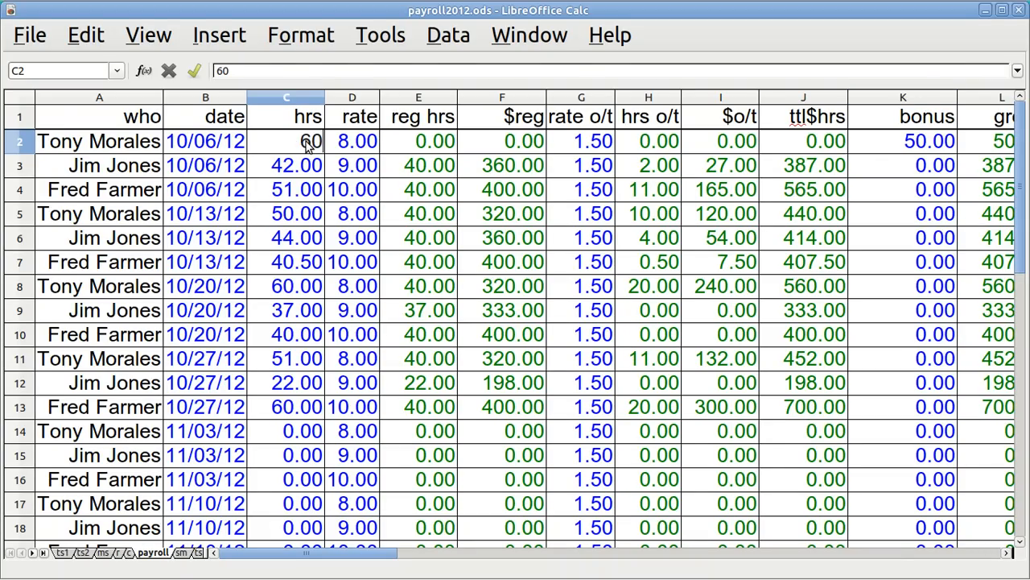
{"action": "key", "text": "Return"}
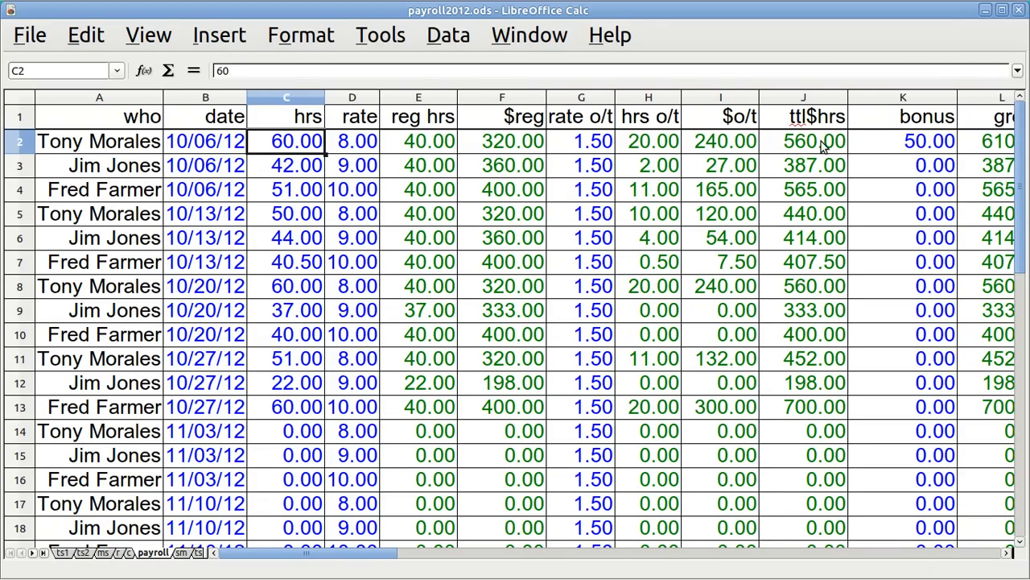
- Inspect row 2's bonus, gross formula, aflac deduction, adjusted-gross formula, ms code and c entry, from K2 through P2
{"action": "left_click", "coordinate": [902, 145]}
{"action": "key", "text": "Right"}
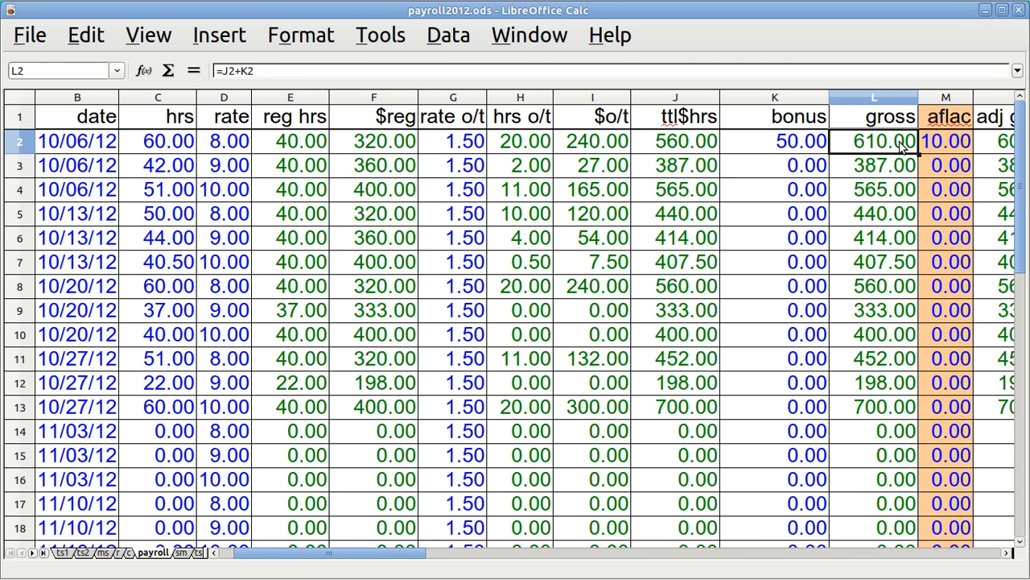
{"action": "key", "text": "Right"}
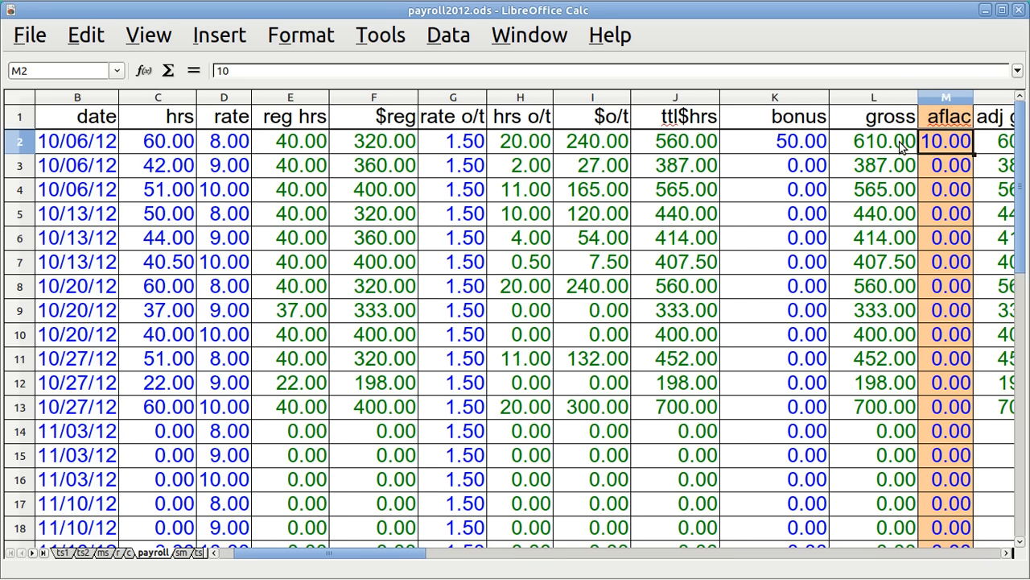
{"action": "key", "text": "Right"}
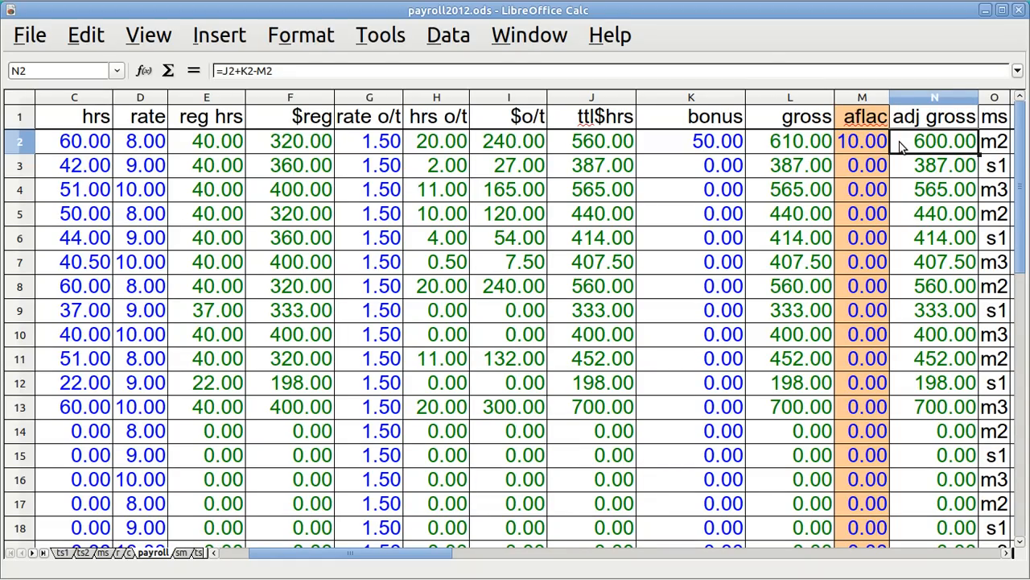
{"action": "key", "text": "Right"}
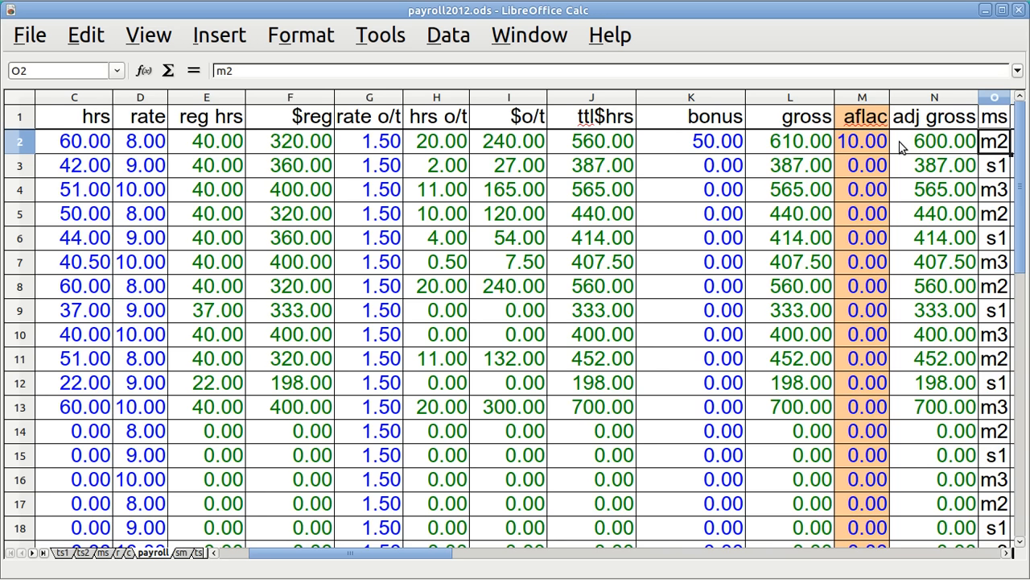
{"action": "key", "text": "Right"}
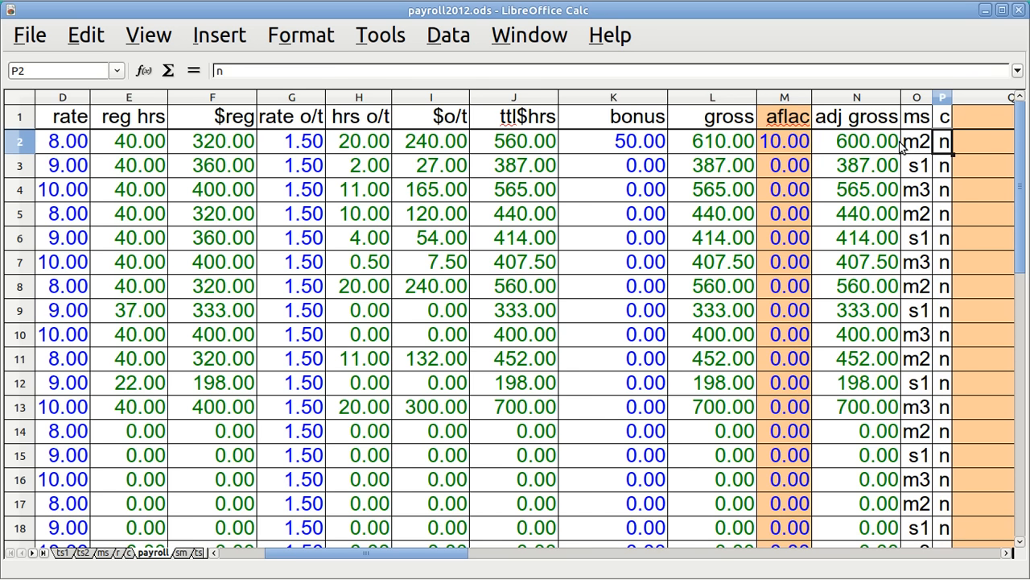
- Examine the withholding formula in Q2, including its INDEX and MATCH arguments, leaving it as is
{"action": "key", "text": "Right"}
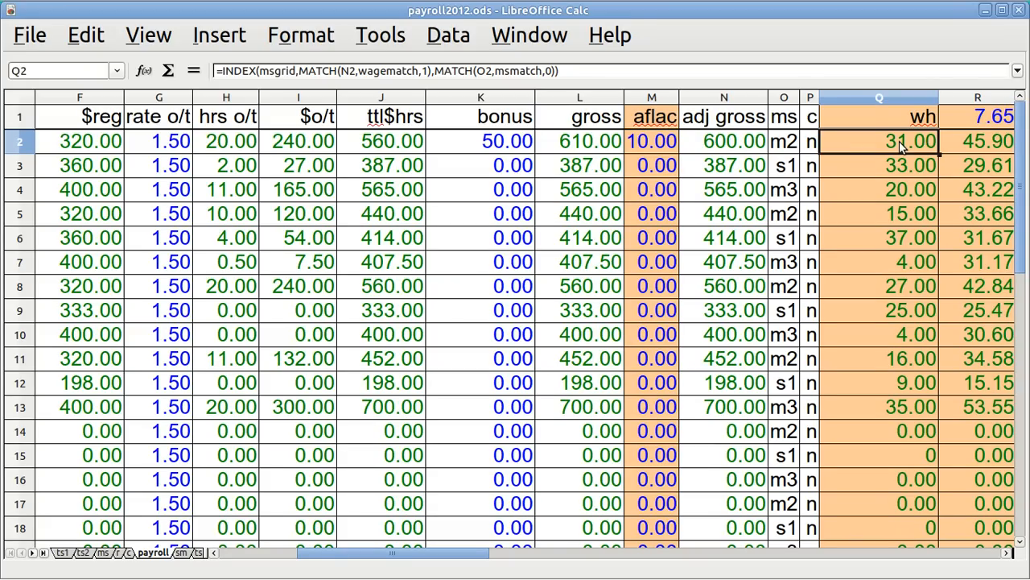
{"action": "key", "text": "F2"}
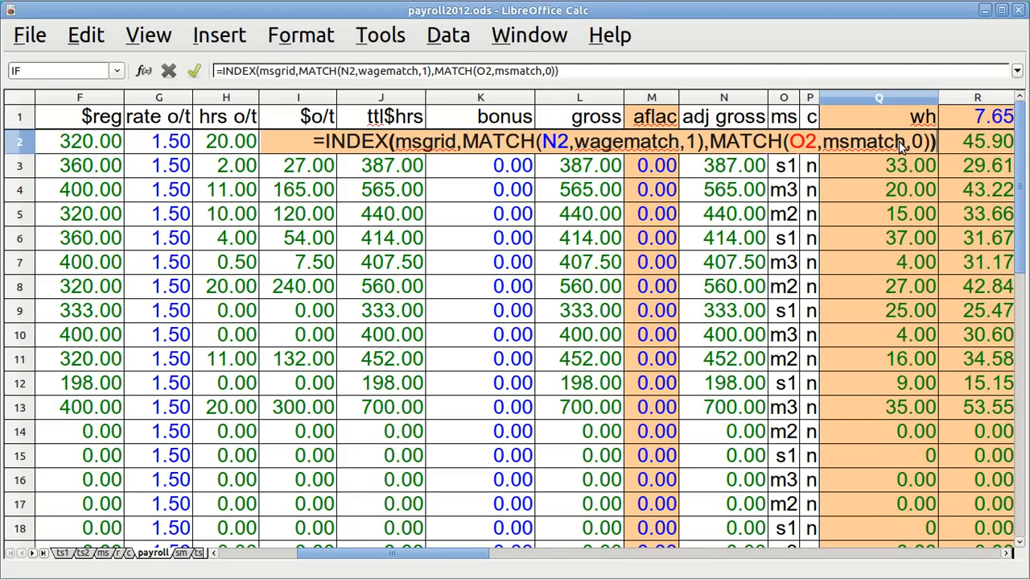
{"action": "key", "text": "Return"}
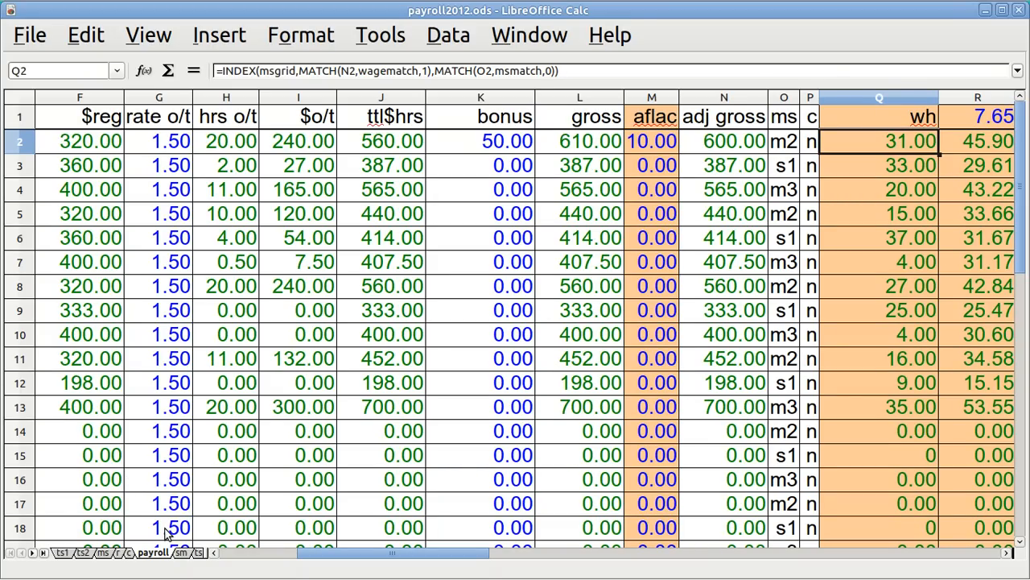
- Open the ms sheet and go to the m2 column heading in I1
{"action": "left_click", "coordinate": [104, 553]}
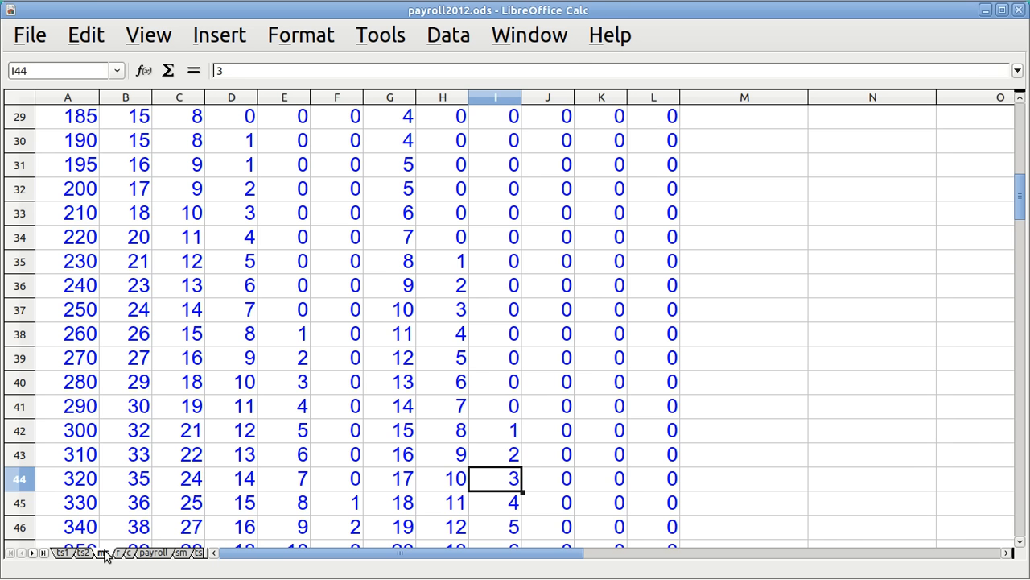
{"action": "key", "text": "Up"}
{"action": "key", "text": "Up"}
{"action": "key", "text": "Up"}
{"action": "key", "text": "Up"}
{"action": "key", "text": "Up"}
{"action": "key", "text": "Up"}
{"action": "key", "text": "Up"}
{"action": "key", "text": "Up"}
{"action": "key", "text": "Up"}
{"action": "key", "text": "Up"}
{"action": "key", "text": "Up"}
{"action": "key", "text": "Up"}
{"action": "key", "text": "Up"}
{"action": "key", "text": "Up"}
{"action": "key", "text": "Up"}
{"action": "key", "text": "Up"}
{"action": "key", "text": "Up"}
{"action": "key", "text": "Up"}
{"action": "key", "text": "Up"}
{"action": "key", "text": "Up"}
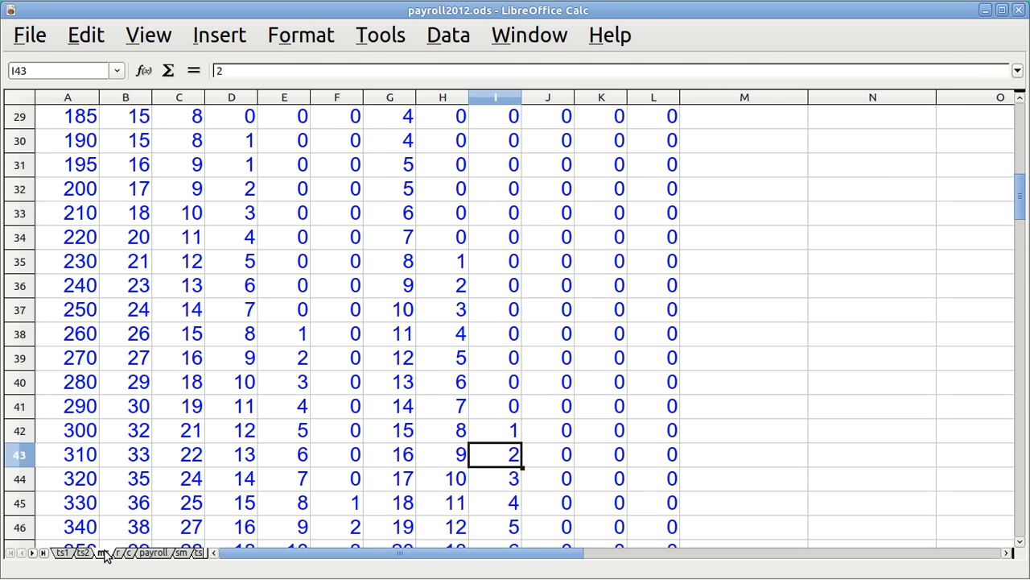
{"action": "key", "text": "Up"}
{"action": "key", "text": "Up"}
{"action": "key", "text": "Up"}
{"action": "key", "text": "Up"}
{"action": "key", "text": "Up"}
{"action": "key", "text": "Up"}
{"action": "key", "text": "Up"}
{"action": "key", "text": "Up"}
{"action": "key", "text": "Up"}
{"action": "key", "text": "Up"}
{"action": "key", "text": "Up"}
{"action": "key", "text": "Up"}
{"action": "key", "text": "Up"}
{"action": "key", "text": "Up"}
{"action": "key", "text": "Up"}
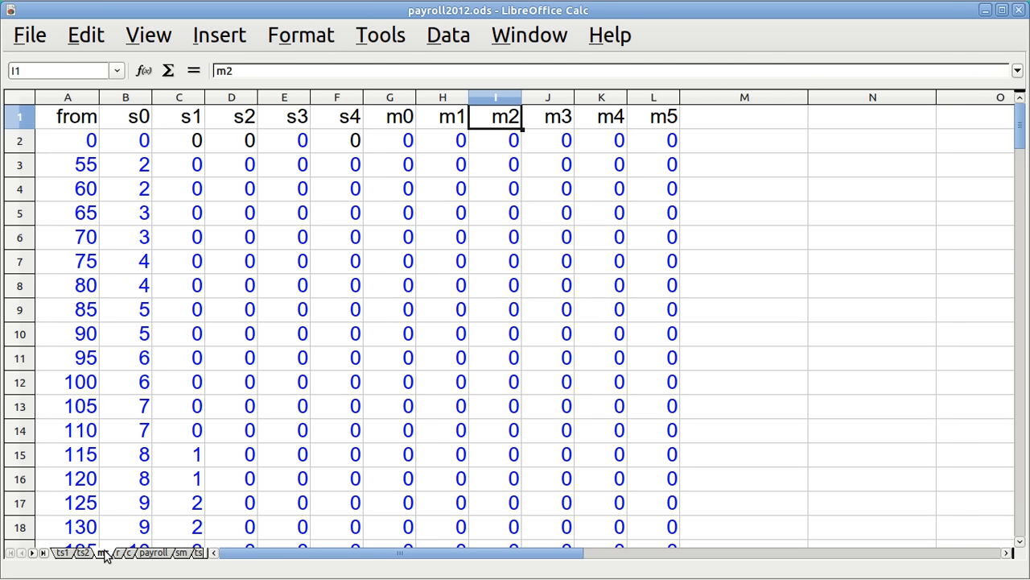
- Look up the 600 wage bracket by going down the from column, starting at its heading in A1
{"action": "key", "text": "Left"}
{"action": "key", "text": "Left"}
{"action": "key", "text": "Left"}
{"action": "key", "text": "Left"}
{"action": "key", "text": "Left"}
{"action": "key", "text": "Left"}
{"action": "key", "text": "Left"}
{"action": "key", "text": "Left"}
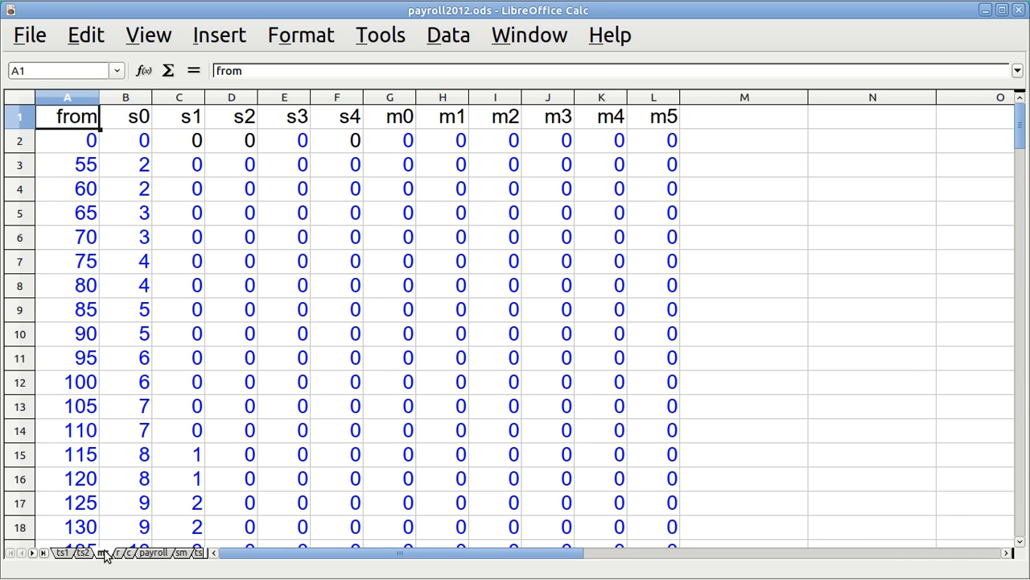
{"action": "key", "text": "Down"}
{"action": "key", "text": "Down"}
{"action": "key", "text": "Down"}
{"action": "key", "text": "Down"}
{"action": "key", "text": "Down"}
{"action": "key", "text": "Down"}
{"action": "key", "text": "Down"}
{"action": "key", "text": "Down"}
{"action": "key", "text": "Down"}
{"action": "key", "text": "Down"}
{"action": "key", "text": "Down"}
{"action": "key", "text": "Down"}
{"action": "key", "text": "Down"}
{"action": "key", "text": "Down"}
{"action": "key", "text": "Down"}
{"action": "key", "text": "Down"}
{"action": "key", "text": "Down"}
{"action": "key", "text": "Down"}
{"action": "key", "text": "Down"}
{"action": "key", "text": "Down"}
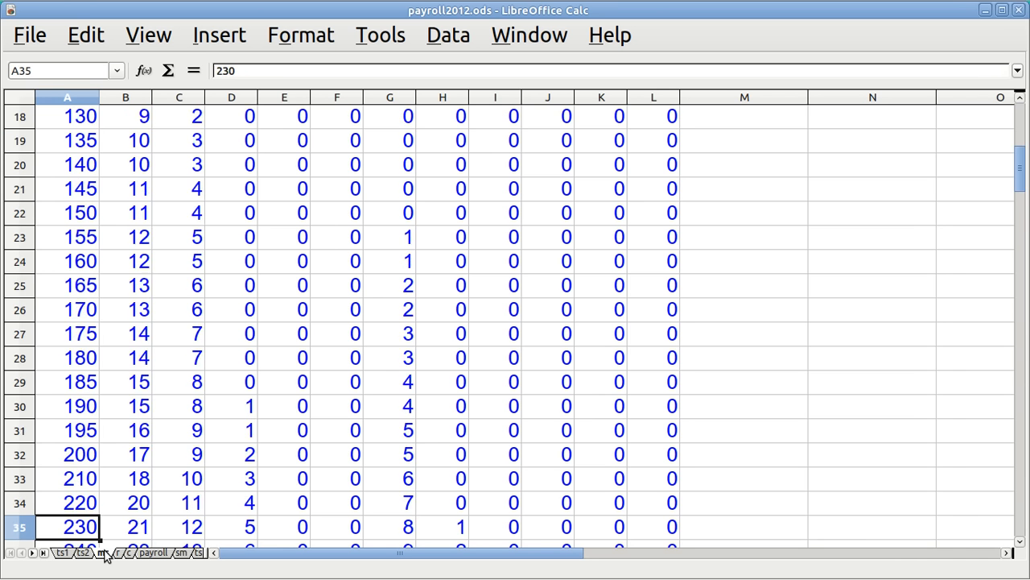
{"action": "key", "text": "Down"}
{"action": "key", "text": "Down"}
{"action": "key", "text": "Down"}
{"action": "key", "text": "Down"}
{"action": "key", "text": "Down"}
{"action": "key", "text": "Down"}
{"action": "key", "text": "Down"}
{"action": "key", "text": "Down"}
{"action": "key", "text": "Down"}
{"action": "key", "text": "Down"}
{"action": "key", "text": "Down"}
{"action": "key", "text": "Down"}
{"action": "key", "text": "Down"}
{"action": "key", "text": "Down"}
{"action": "key", "text": "Down"}
{"action": "key", "text": "Down"}
{"action": "key", "text": "Down"}
{"action": "key", "text": "Down"}
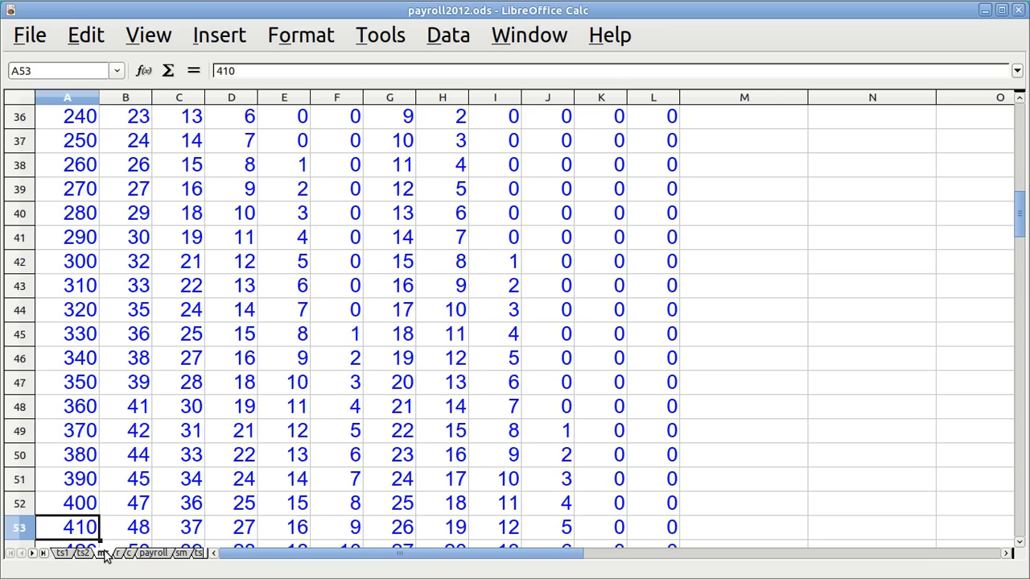
{"action": "key", "text": "Down"}
{"action": "key", "text": "Down"}
{"action": "key", "text": "Down"}
{"action": "key", "text": "Down"}
{"action": "key", "text": "Down"}
{"action": "key", "text": "Down"}
{"action": "key", "text": "Down"}
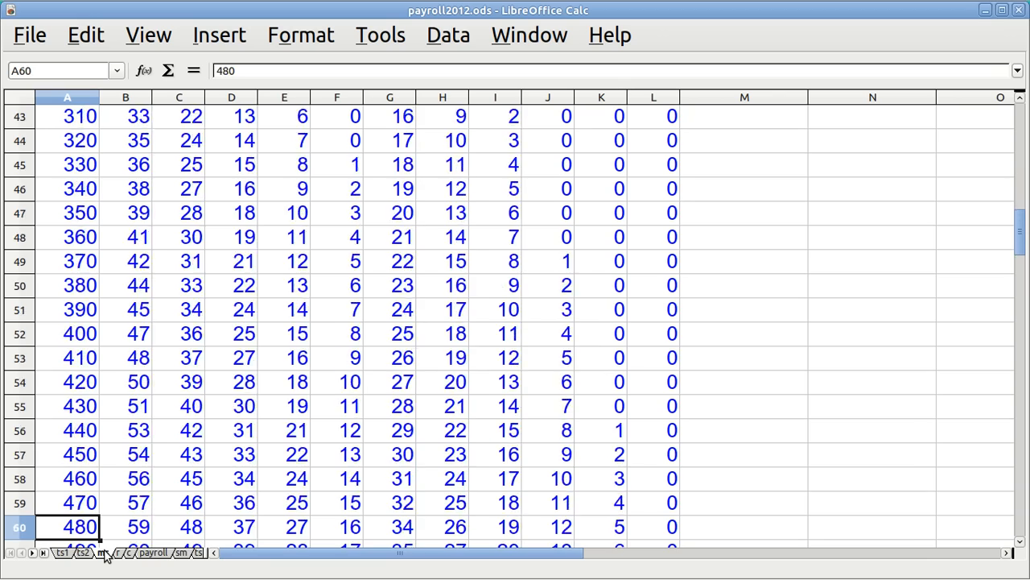
{"action": "key", "text": "Down"}
{"action": "key", "text": "Down"}
{"action": "key", "text": "Down"}
{"action": "key", "text": "Down"}
{"action": "key", "text": "Down"}
{"action": "key", "text": "Down"}
{"action": "key", "text": "Down"}
{"action": "key", "text": "Down"}
{"action": "key", "text": "Down"}
{"action": "key", "text": "Down"}
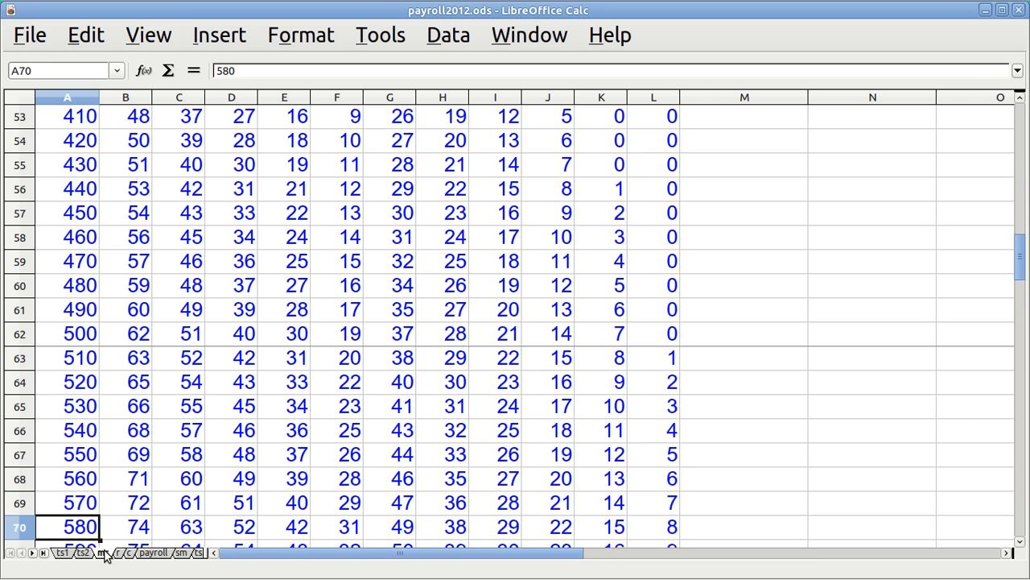
{"action": "key", "text": "Down"}
{"action": "key", "text": "Down"}
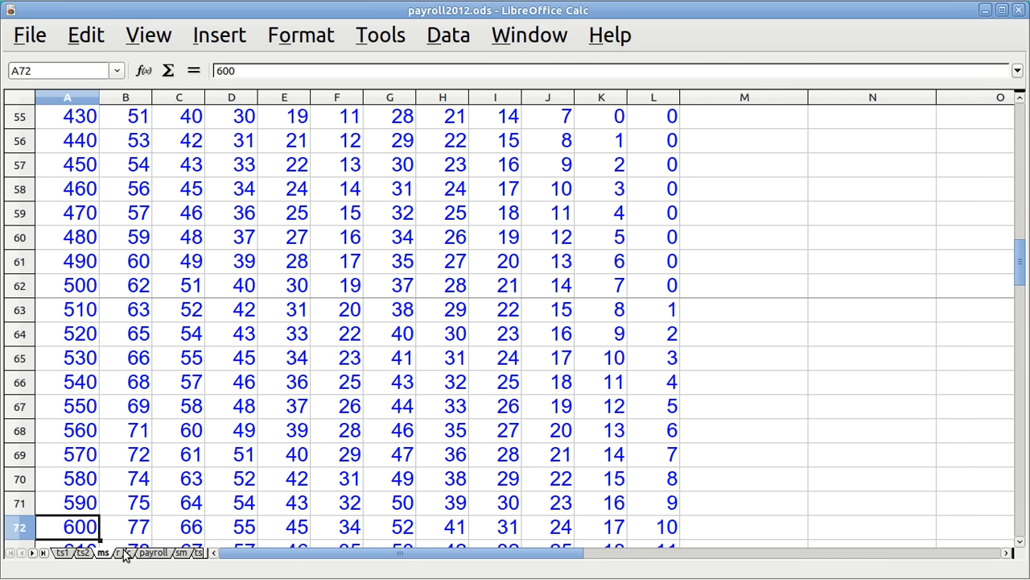
- Check the withholding amount in the 600 row under m2 and trace that column back up to its heading
{"action": "left_click", "coordinate": [506, 529]}
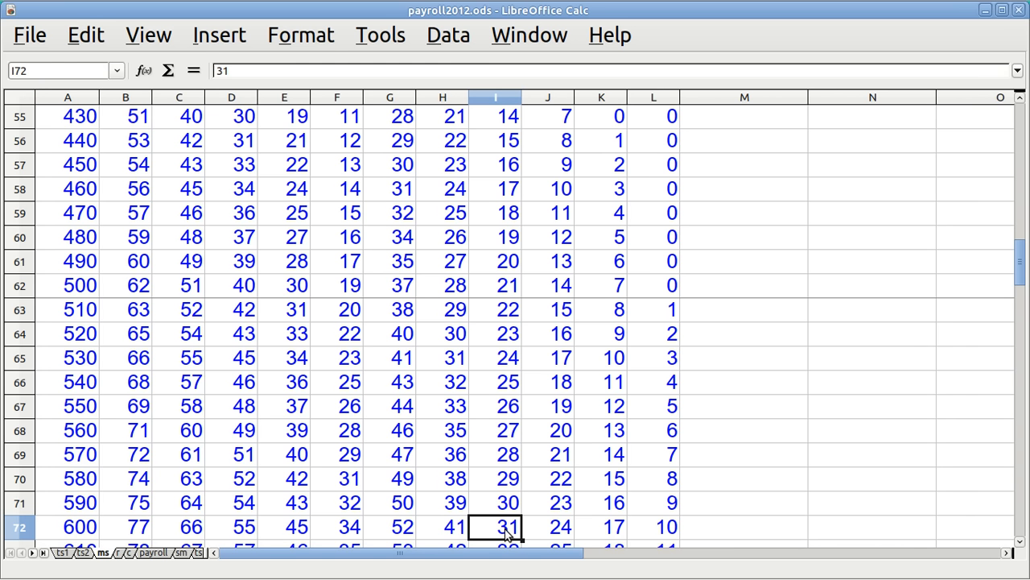
{"action": "key", "text": "Up"}
{"action": "key", "text": "Up"}
{"action": "key", "text": "Up"}
{"action": "key", "text": "Up"}
{"action": "key", "text": "Up"}
{"action": "key", "text": "Up"}
{"action": "key", "text": "Up"}
{"action": "key", "text": "Up"}
{"action": "key", "text": "Up"}
{"action": "key", "text": "Up"}
{"action": "key", "text": "Up"}
{"action": "key", "text": "Up"}
{"action": "key", "text": "Up"}
{"action": "key", "text": "Up"}
{"action": "key", "text": "Up"}
{"action": "key", "text": "Up"}
{"action": "key", "text": "Up"}
{"action": "key", "text": "Up"}
{"action": "key", "text": "Up"}
{"action": "key", "text": "Up"}
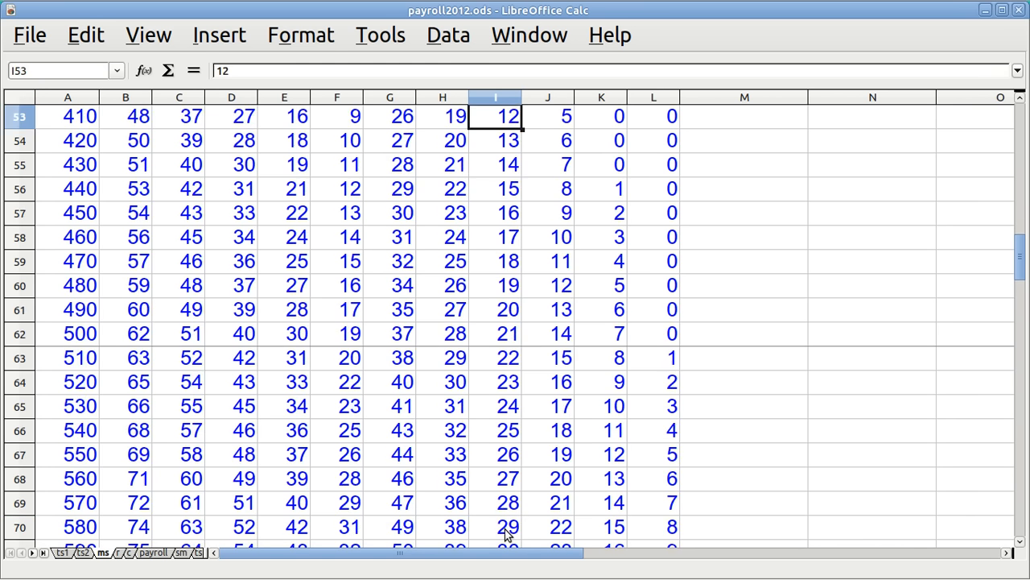
{"action": "key", "text": "Up"}
{"action": "key", "text": "Up"}
{"action": "key", "text": "Up"}
{"action": "key", "text": "Up"}
{"action": "key", "text": "Up"}
{"action": "key", "text": "Up"}
{"action": "key", "text": "Up"}
{"action": "key", "text": "Up"}
{"action": "key", "text": "Up"}
{"action": "key", "text": "Up"}
{"action": "key", "text": "Up"}
{"action": "key", "text": "Up"}
{"action": "key", "text": "Up"}
{"action": "key", "text": "Up"}
{"action": "key", "text": "Up"}
{"action": "key", "text": "Up"}
{"action": "key", "text": "Up"}
{"action": "key", "text": "Up"}
{"action": "key", "text": "Up"}
{"action": "key", "text": "Up"}
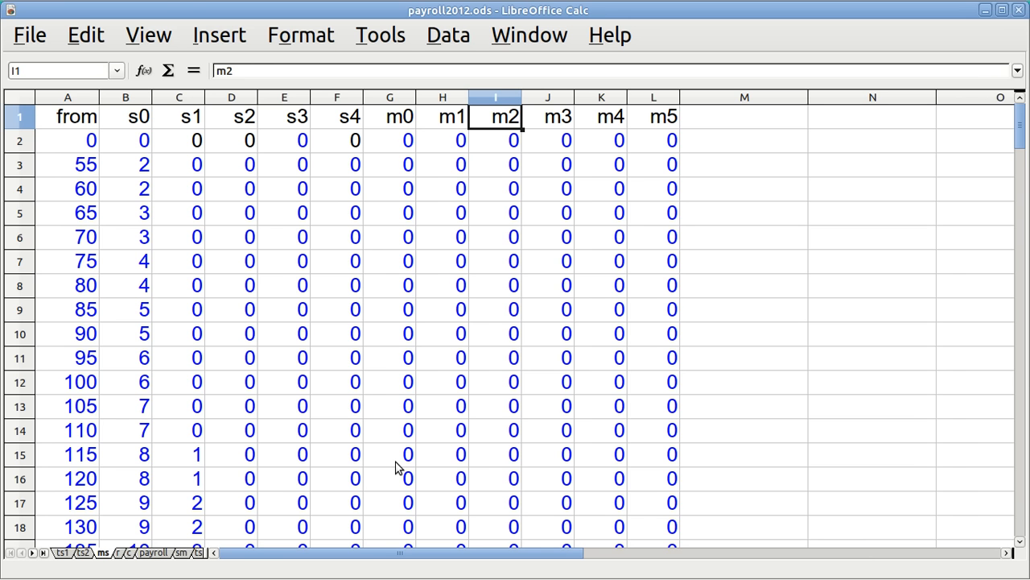
- Switch to the 2012 Publication 15 document and find the wage bracket table for married persons with a weekly payroll period on page 40
{"action": "key", "text": "ctrl+alt+Right"}
{"action": "key", "text": "ctrl+alt+Right"}
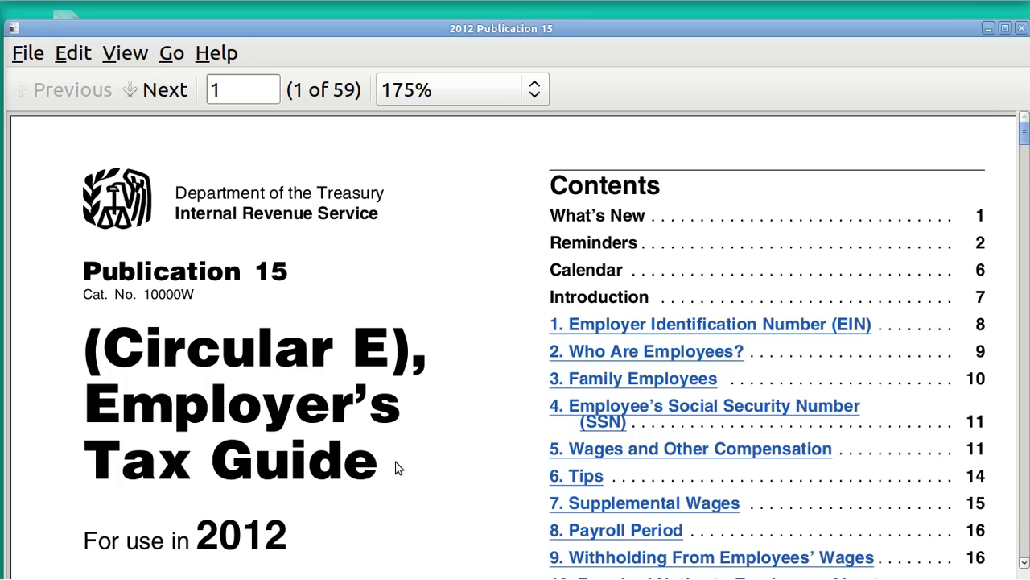
{"action": "scroll", "coordinate": [395, 469], "scroll_direction": "down", "scroll_amount": 20}
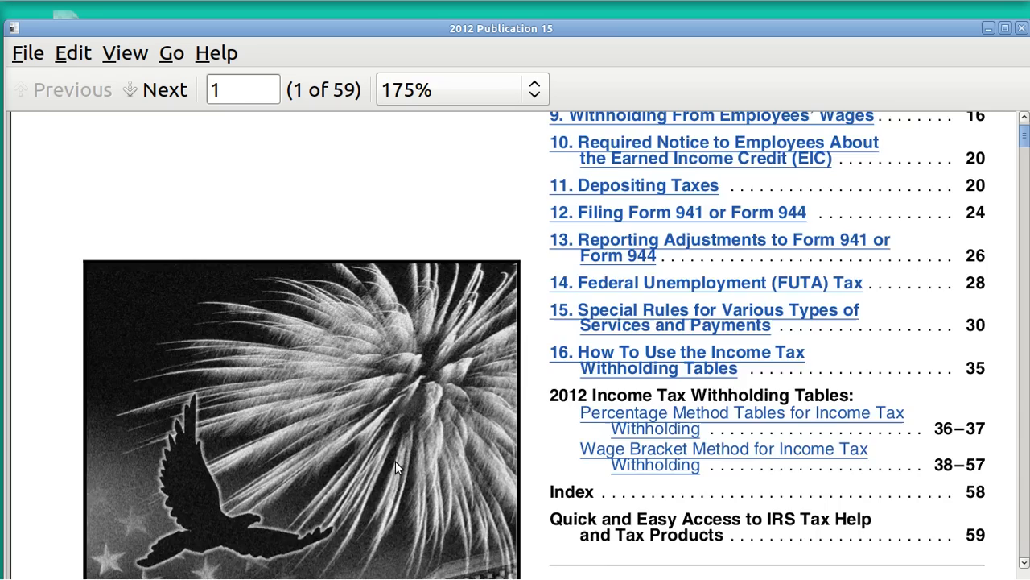
{"action": "scroll", "coordinate": [395, 468], "scroll_direction": "down", "scroll_amount": 20}
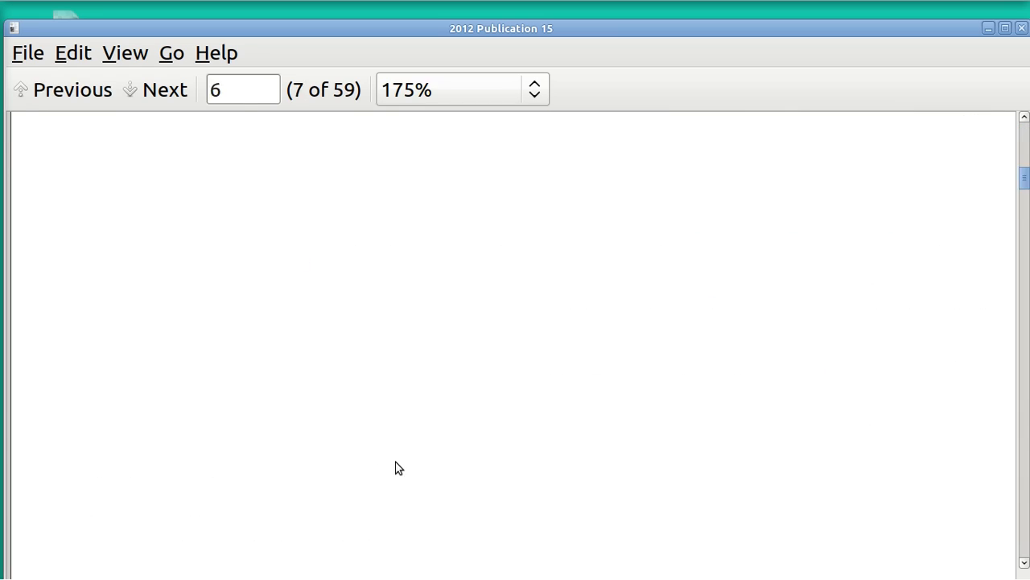
{"action": "scroll", "coordinate": [396, 468], "scroll_direction": "down", "scroll_amount": 20}
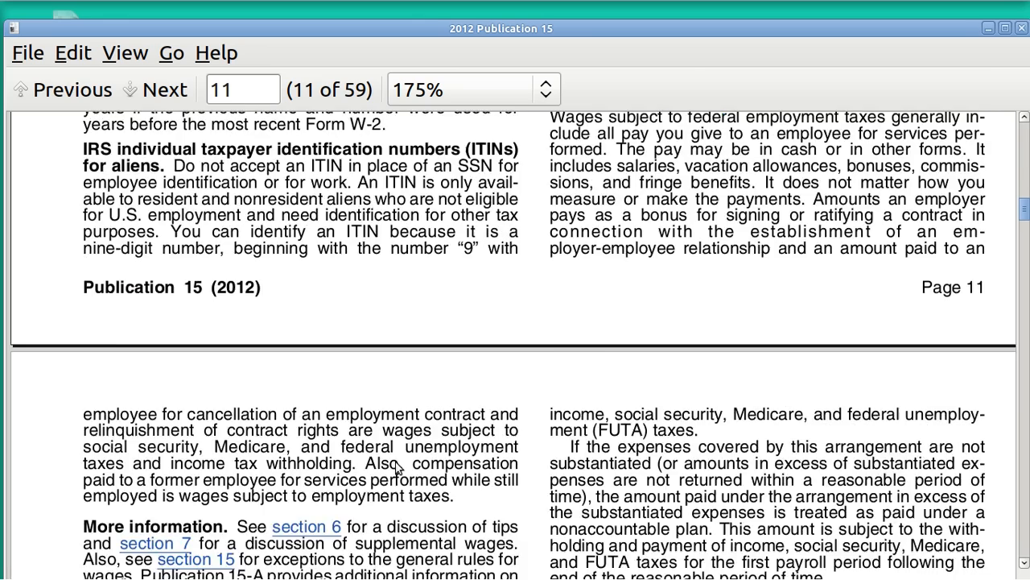
{"action": "scroll", "coordinate": [396, 465], "scroll_direction": "down", "scroll_amount": 15}
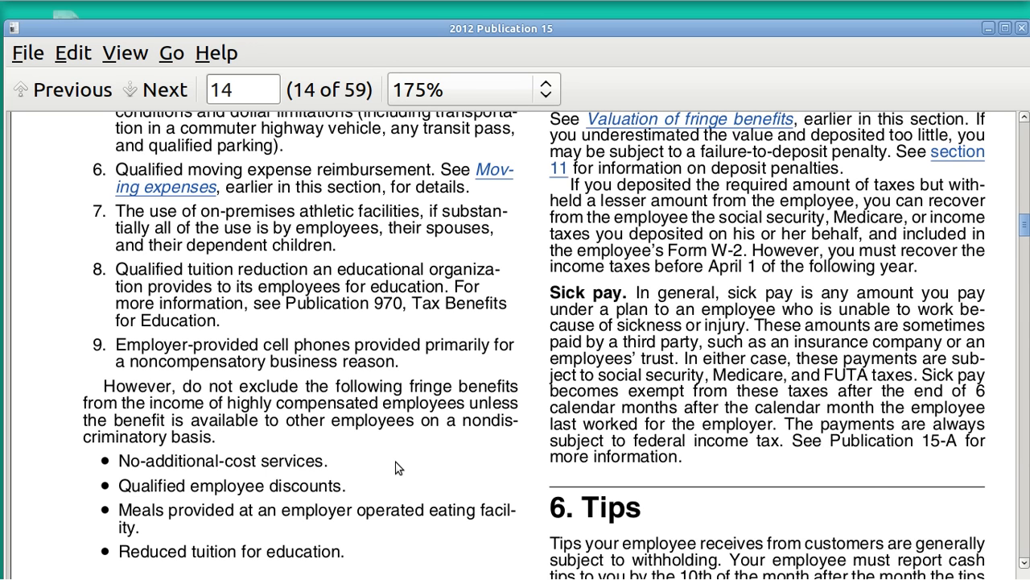
{"action": "scroll", "coordinate": [396, 468], "scroll_direction": "down", "scroll_amount": 20}
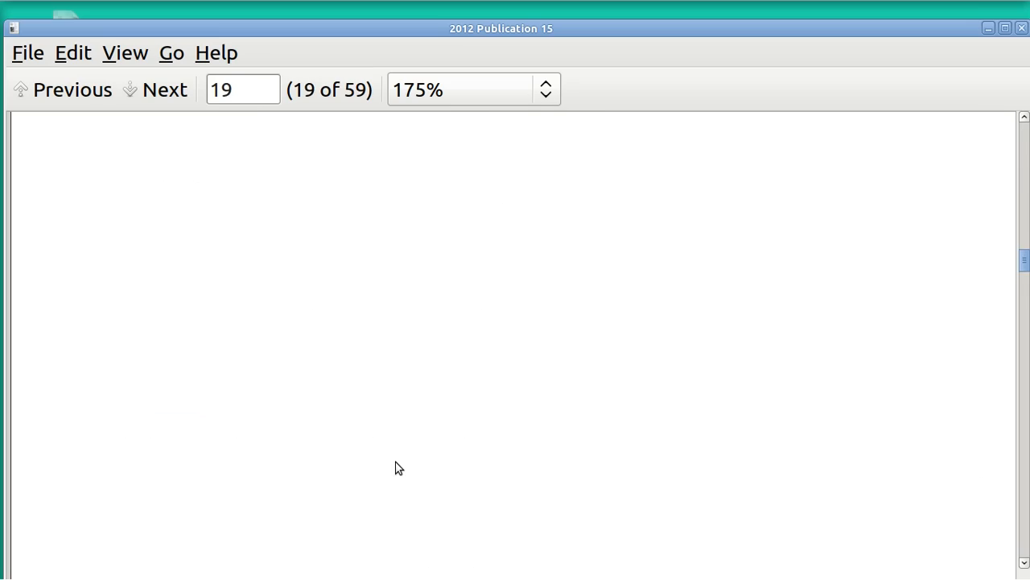
{"action": "scroll", "coordinate": [396, 469], "scroll_direction": "down", "scroll_amount": 5}
{"action": "scroll", "coordinate": [395, 469], "scroll_direction": "down", "scroll_amount": 20}
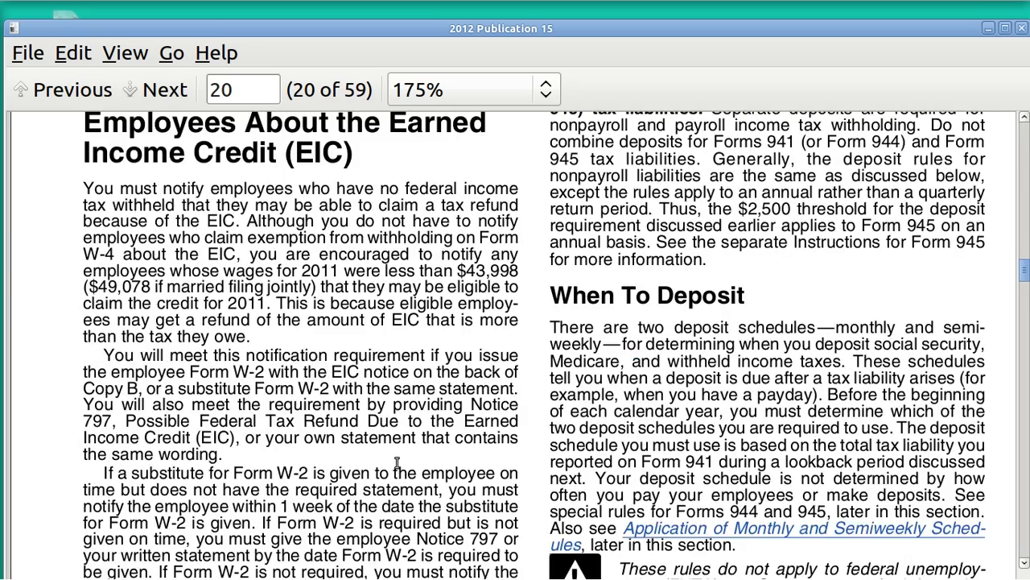
{"action": "scroll", "coordinate": [395, 466], "scroll_direction": "down", "scroll_amount": 10}
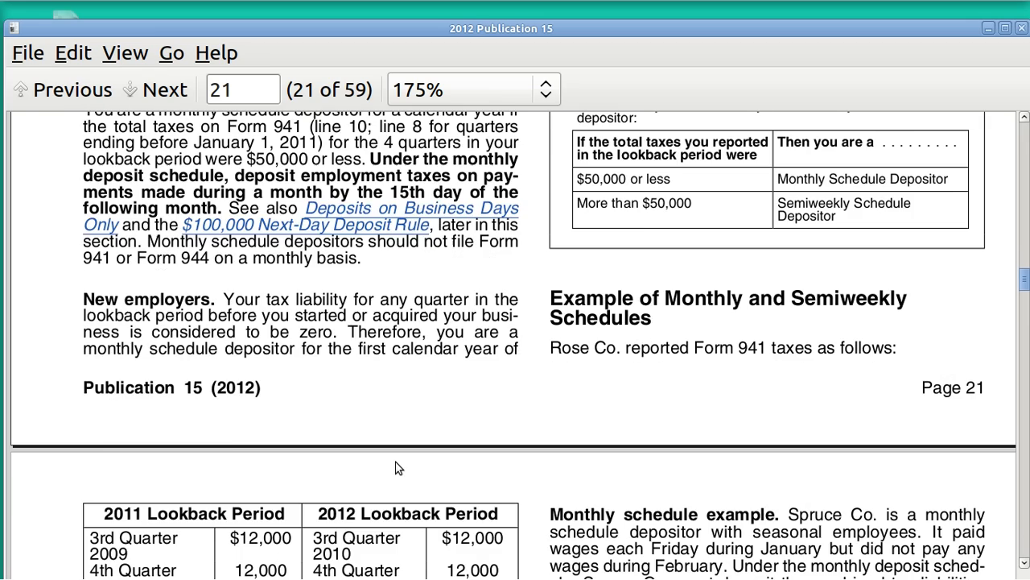
{"action": "scroll", "coordinate": [395, 468], "scroll_direction": "down", "scroll_amount": 10}
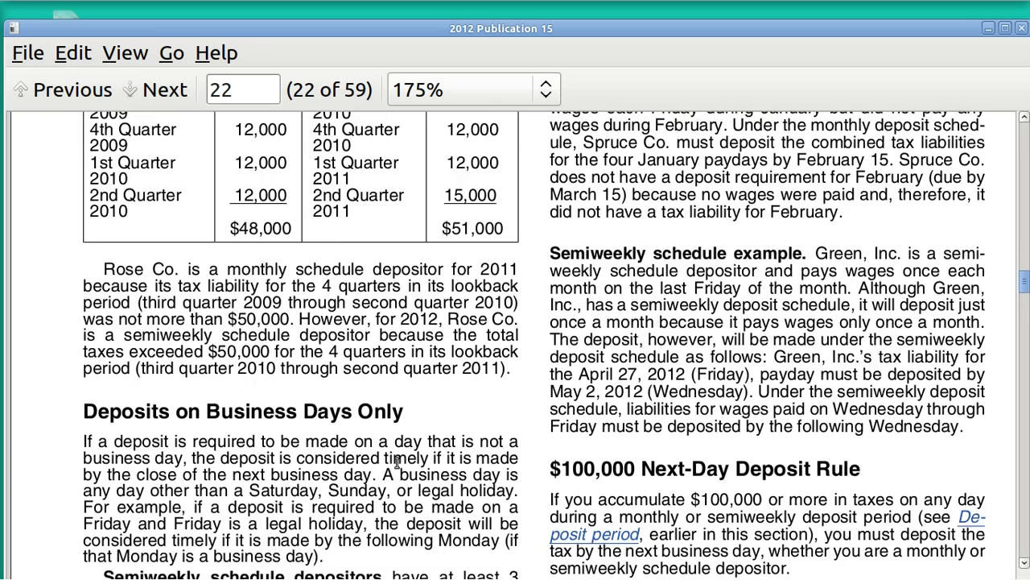
{"action": "scroll", "coordinate": [396, 463], "scroll_direction": "down", "scroll_amount": 20}
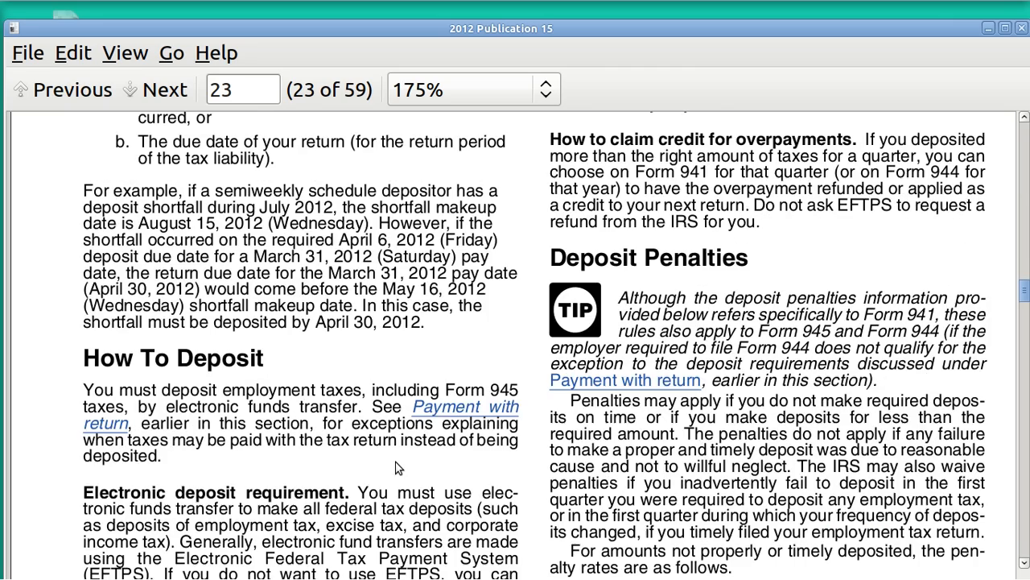
{"action": "scroll", "coordinate": [395, 468], "scroll_direction": "down", "scroll_amount": 20}
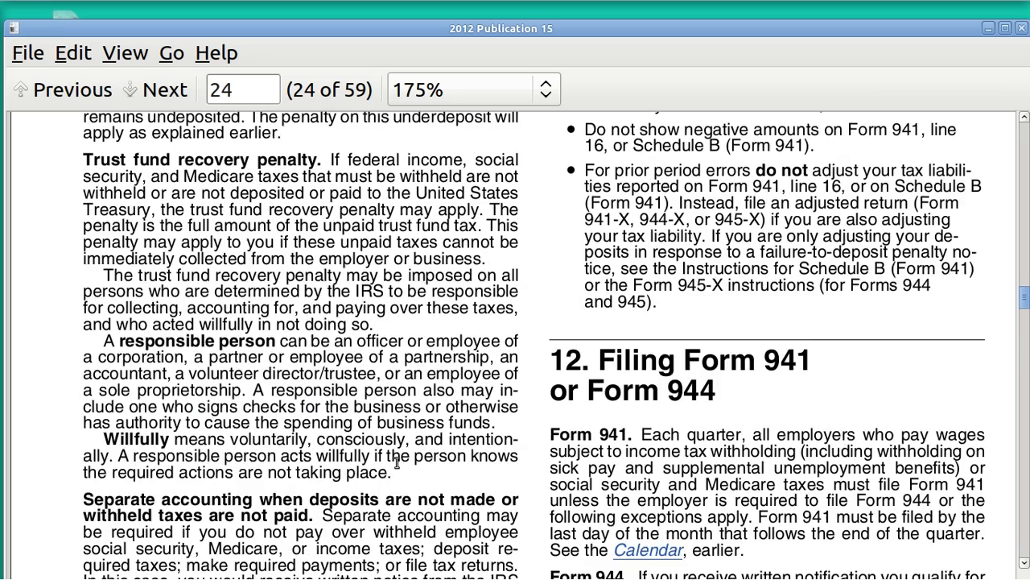
{"action": "scroll", "coordinate": [395, 468], "scroll_direction": "down", "scroll_amount": 20}
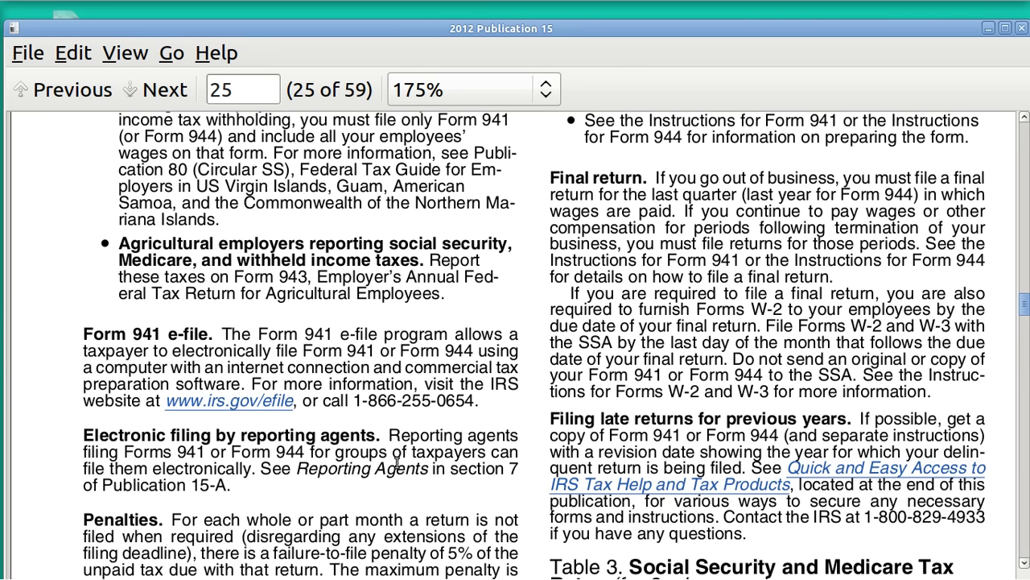
{"action": "scroll", "coordinate": [396, 463], "scroll_direction": "down", "scroll_amount": 15}
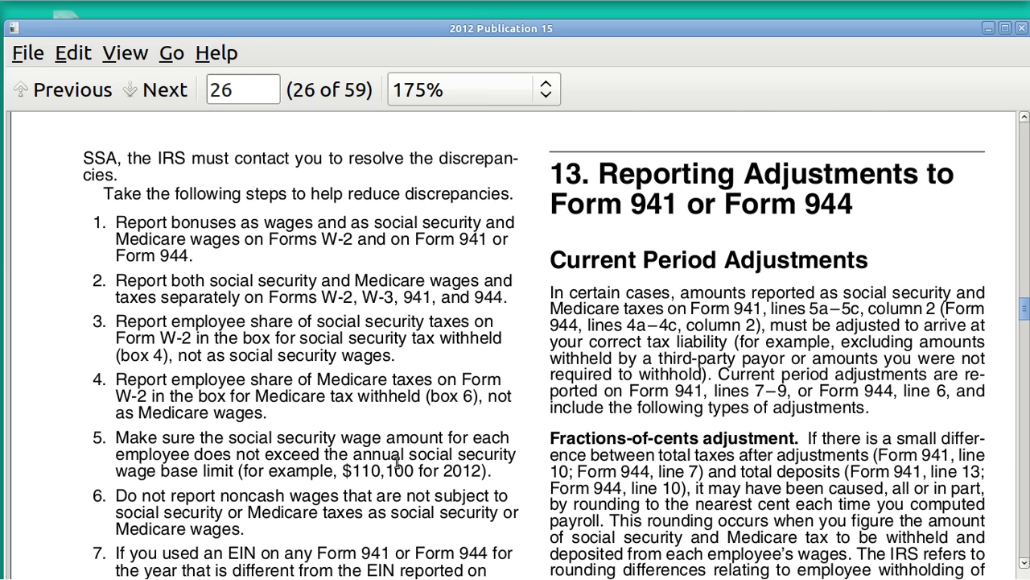
{"action": "scroll", "coordinate": [397, 462], "scroll_direction": "down", "scroll_amount": 5}
{"action": "scroll", "coordinate": [397, 462], "scroll_direction": "down", "scroll_amount": 20}
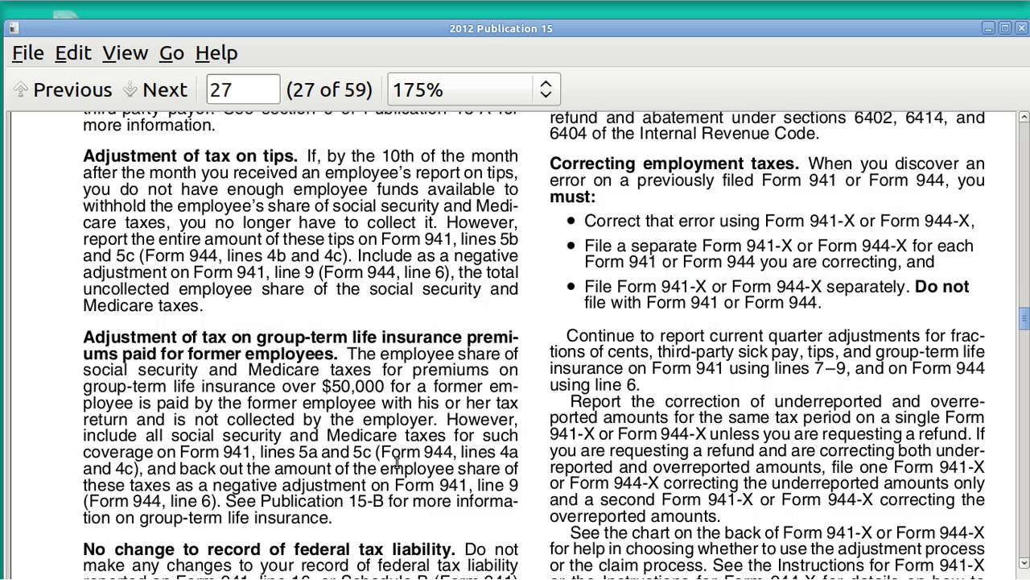
{"action": "scroll", "coordinate": [397, 466], "scroll_direction": "down", "scroll_amount": 20}
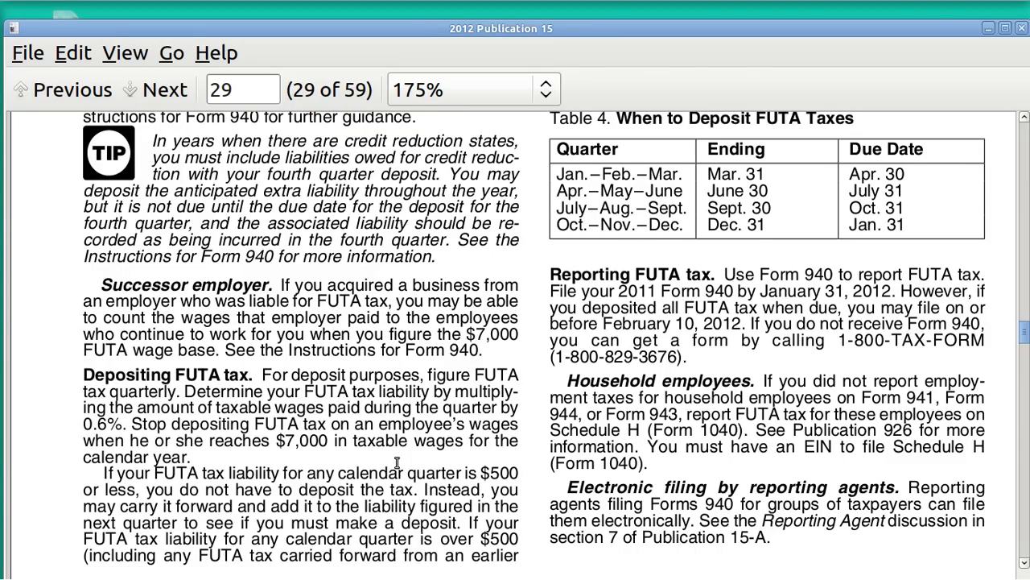
{"action": "scroll", "coordinate": [397, 463], "scroll_direction": "down", "scroll_amount": 10}
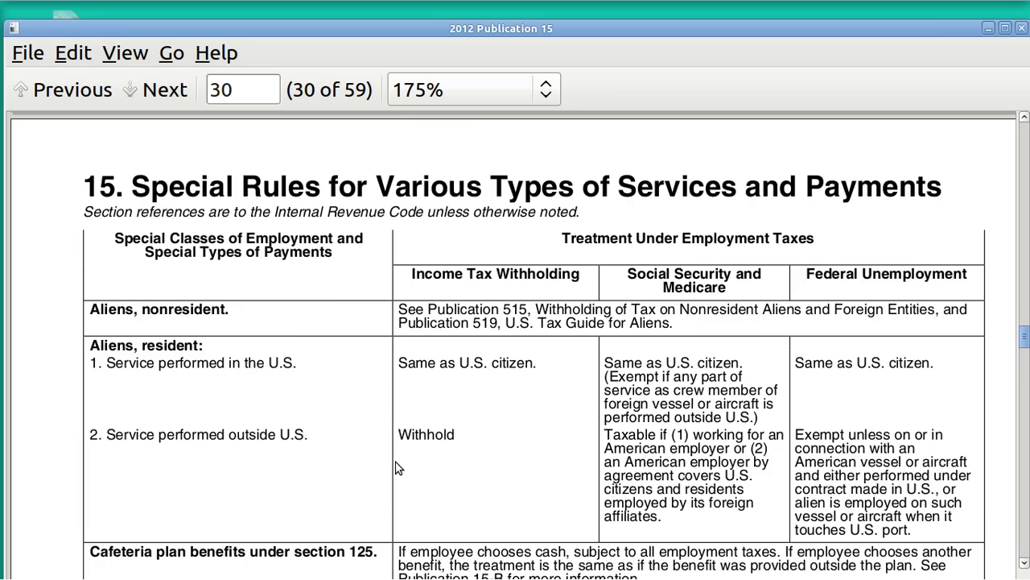
{"action": "scroll", "coordinate": [397, 467], "scroll_direction": "down", "scroll_amount": 20}
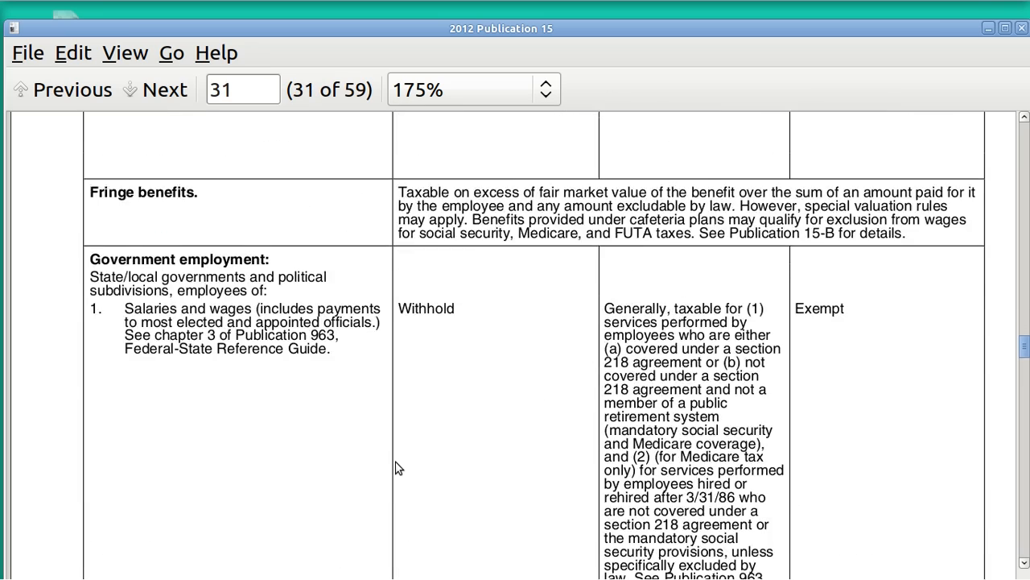
{"action": "scroll", "coordinate": [397, 467], "scroll_direction": "down", "scroll_amount": 20}
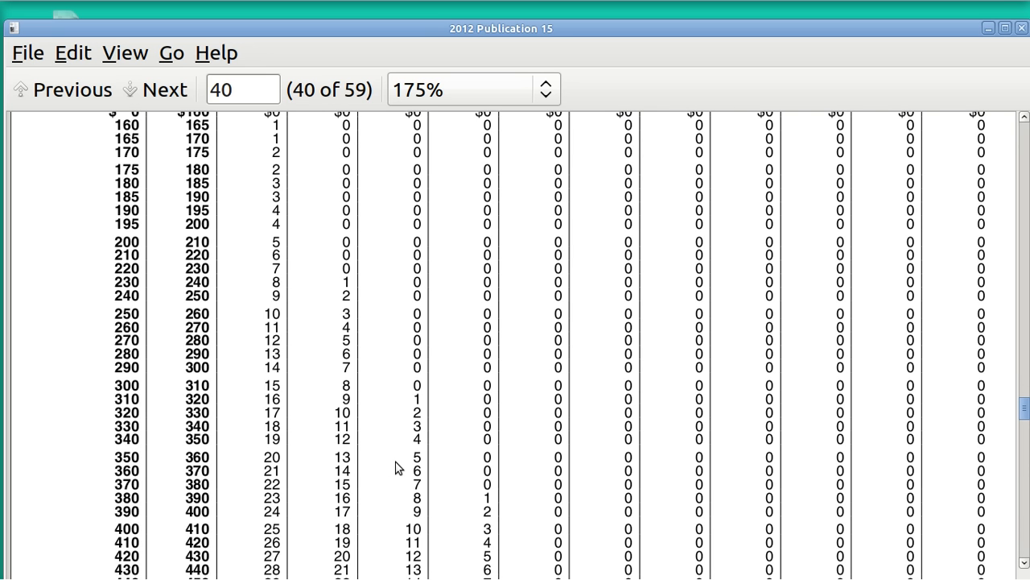
{"action": "scroll", "coordinate": [397, 467], "scroll_direction": "up", "scroll_amount": 3}
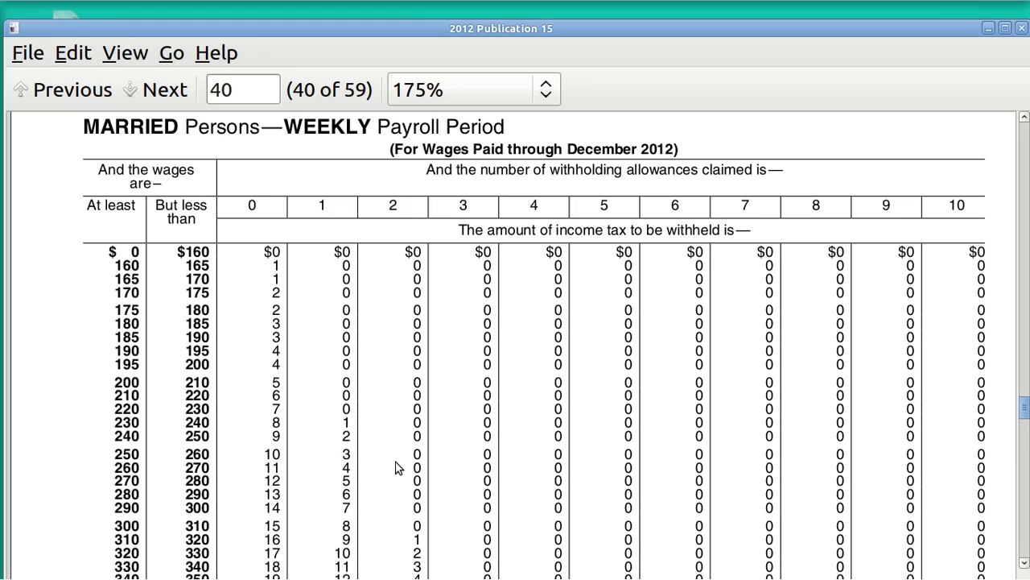
- Look up the 600–610 wage bracket under 2 withholding allowances in the married weekly table, checking the column against its heading
{"action": "scroll", "coordinate": [395, 468], "scroll_direction": "down", "scroll_amount": 2}
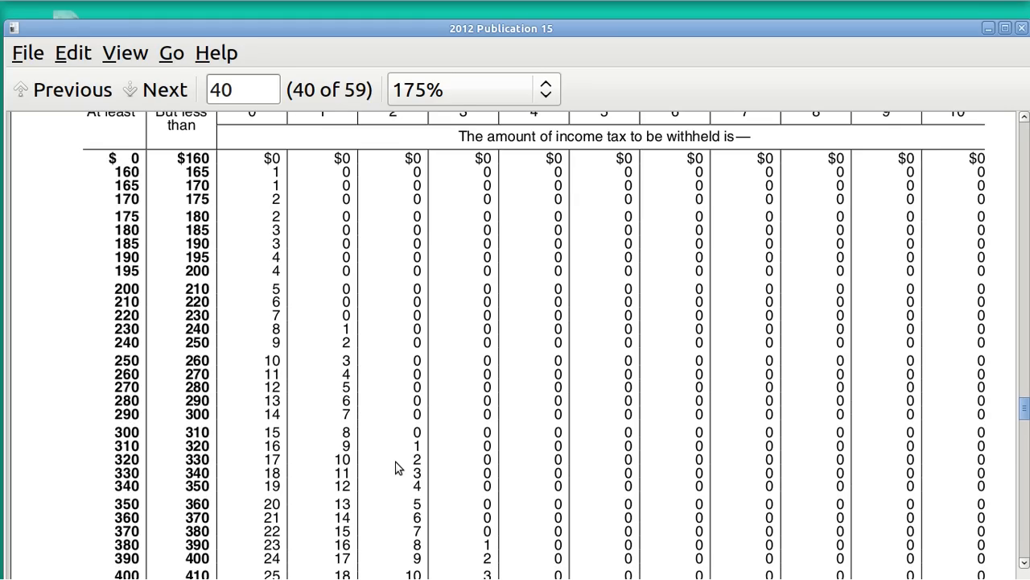
{"action": "scroll", "coordinate": [395, 468], "scroll_direction": "down", "scroll_amount": 1}
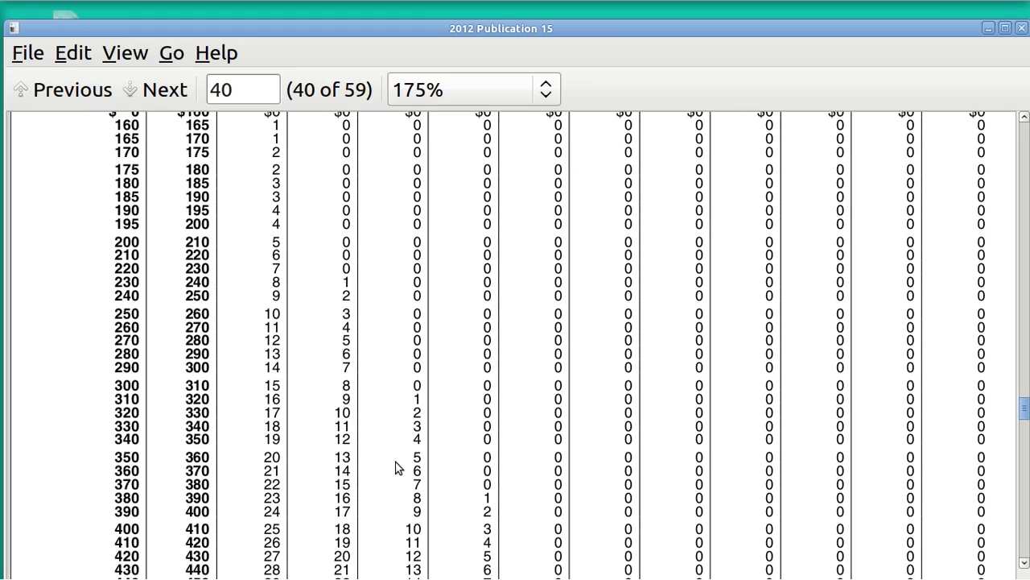
{"action": "scroll", "coordinate": [395, 468], "scroll_direction": "down", "scroll_amount": 2}
{"action": "scroll", "coordinate": [396, 468], "scroll_direction": "down", "scroll_amount": 1}
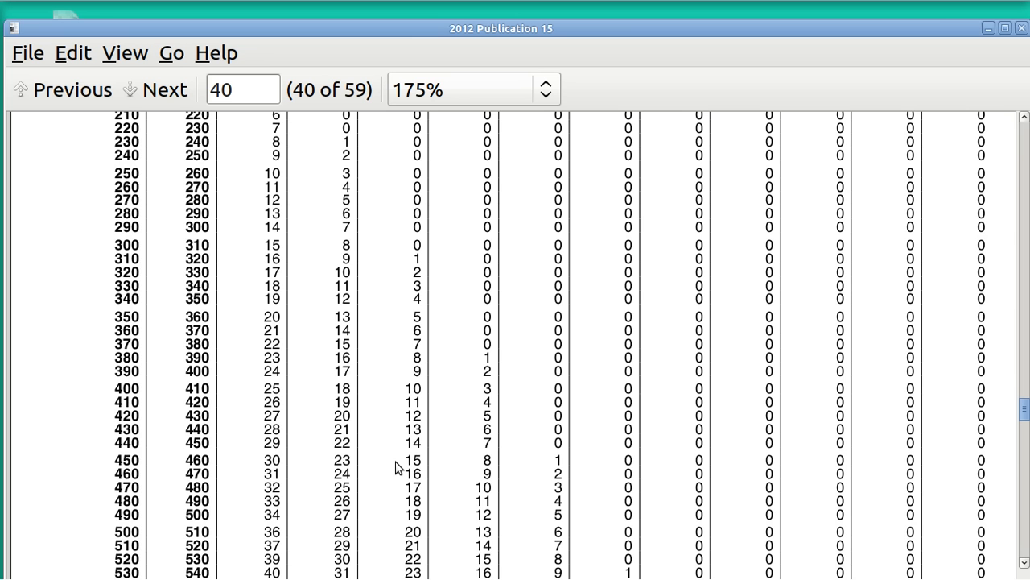
{"action": "scroll", "coordinate": [395, 468], "scroll_direction": "down", "scroll_amount": 1}
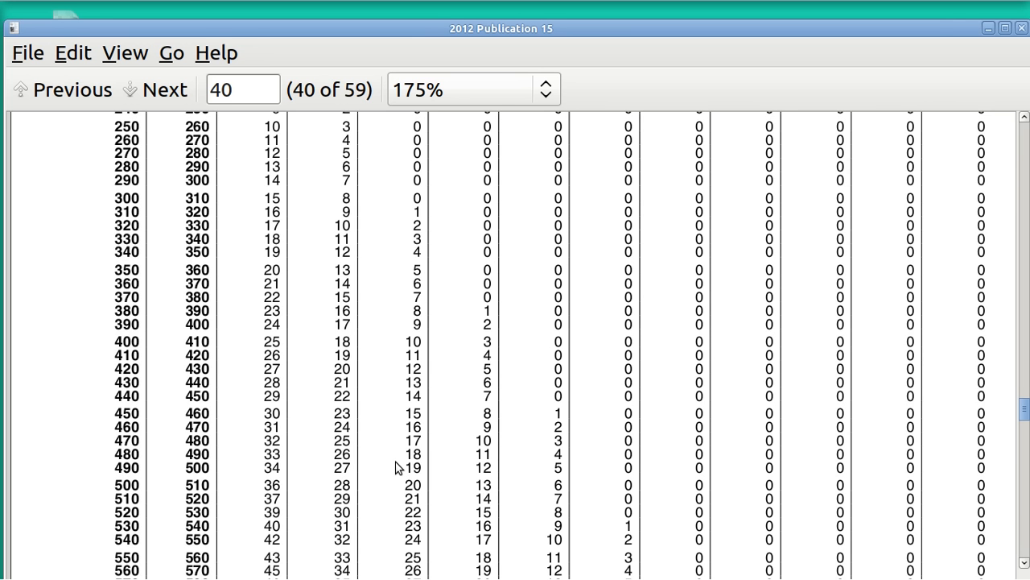
{"action": "scroll", "coordinate": [396, 468], "scroll_direction": "down", "scroll_amount": 4}
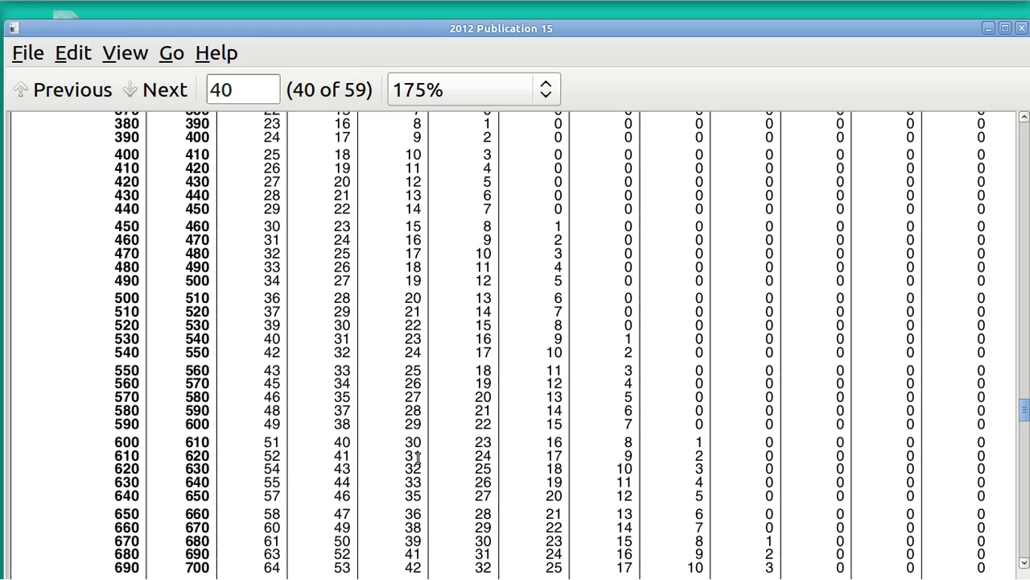
{"action": "scroll", "coordinate": [418, 456], "scroll_direction": "up", "scroll_amount": 10}
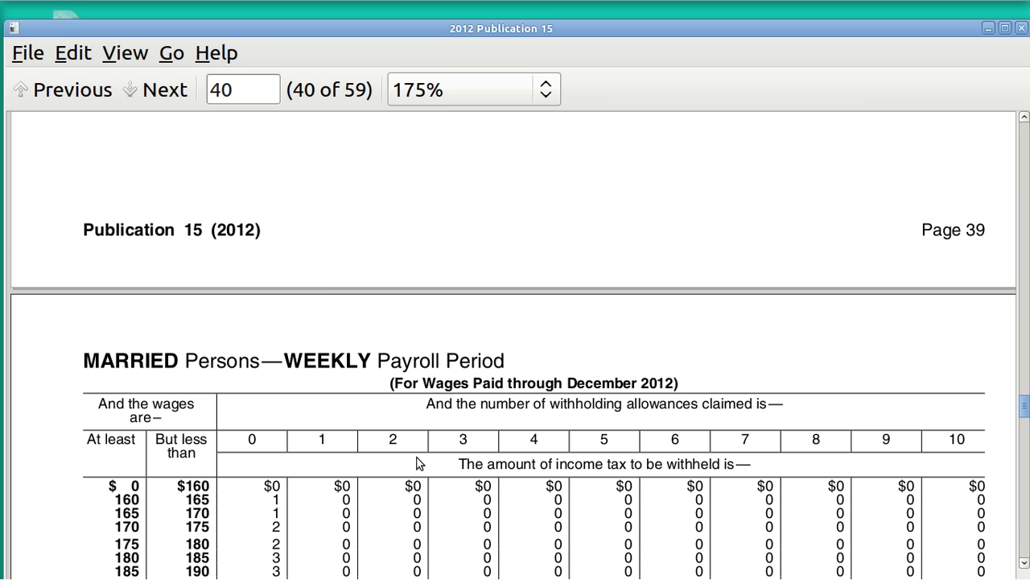
{"action": "scroll", "coordinate": [418, 462], "scroll_direction": "down", "scroll_amount": 12}
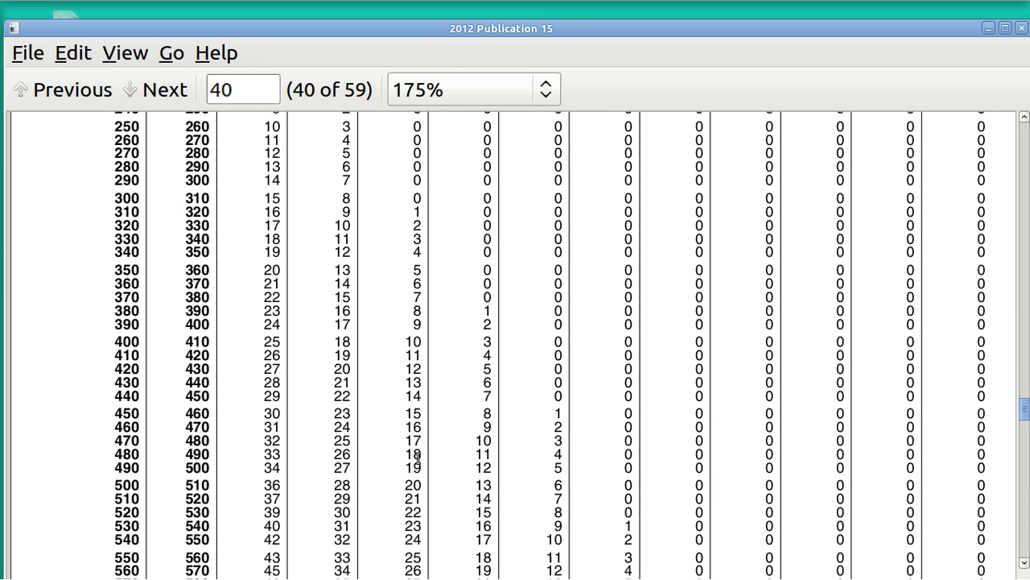
{"action": "scroll", "coordinate": [417, 456], "scroll_direction": "down", "scroll_amount": 1}
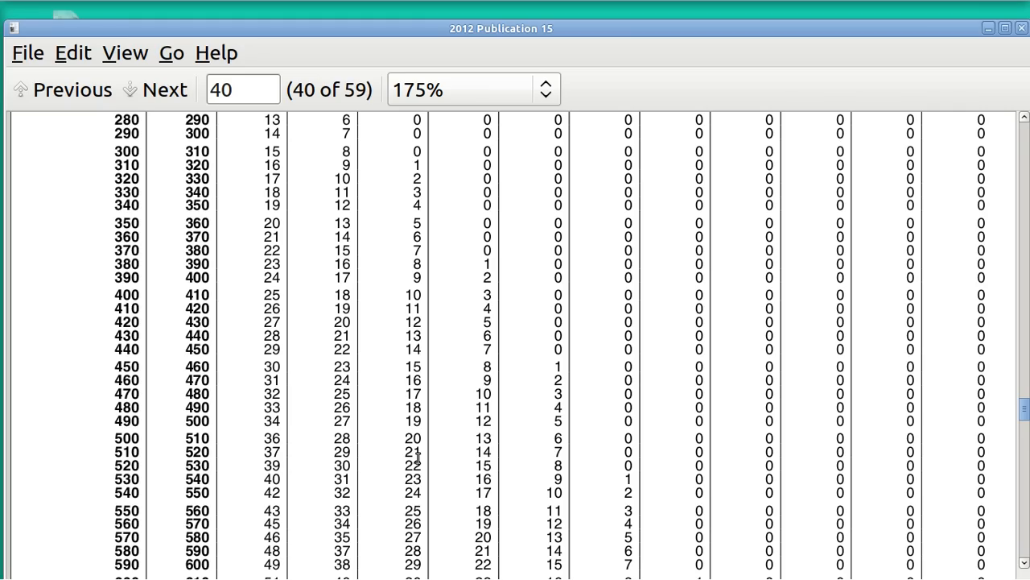
- Switch back to payroll2012.ods in LibreOffice Calc and open the payroll sheet
{"action": "key", "text": "alt+Tab"}
{"action": "key", "text": "alt+Tab"}
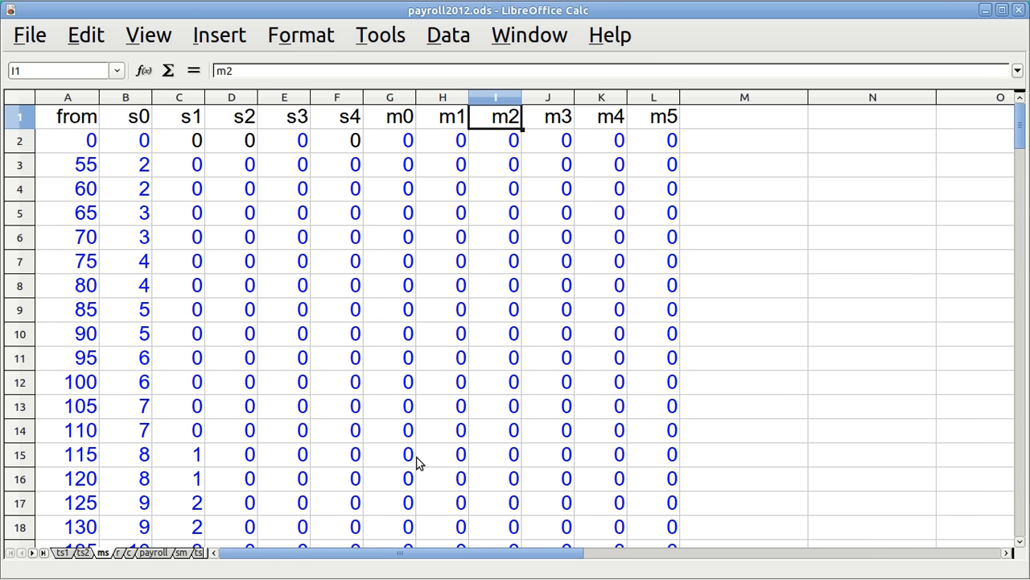
{"action": "left_click", "coordinate": [154, 553]}
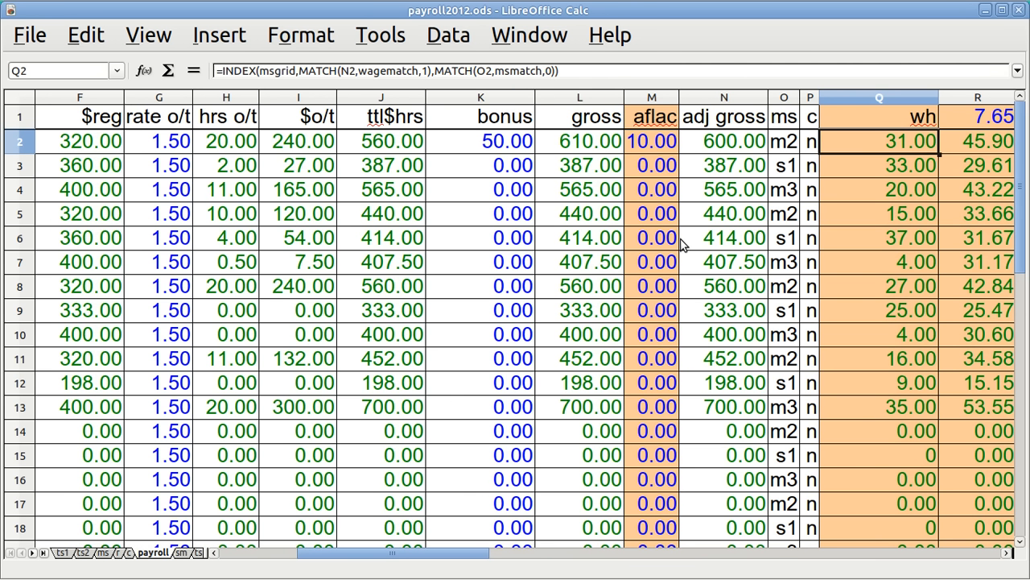
- Set row 2's ms code in O2 to s0 to recalculate its withholding
{"action": "left_click", "coordinate": [788, 152]}
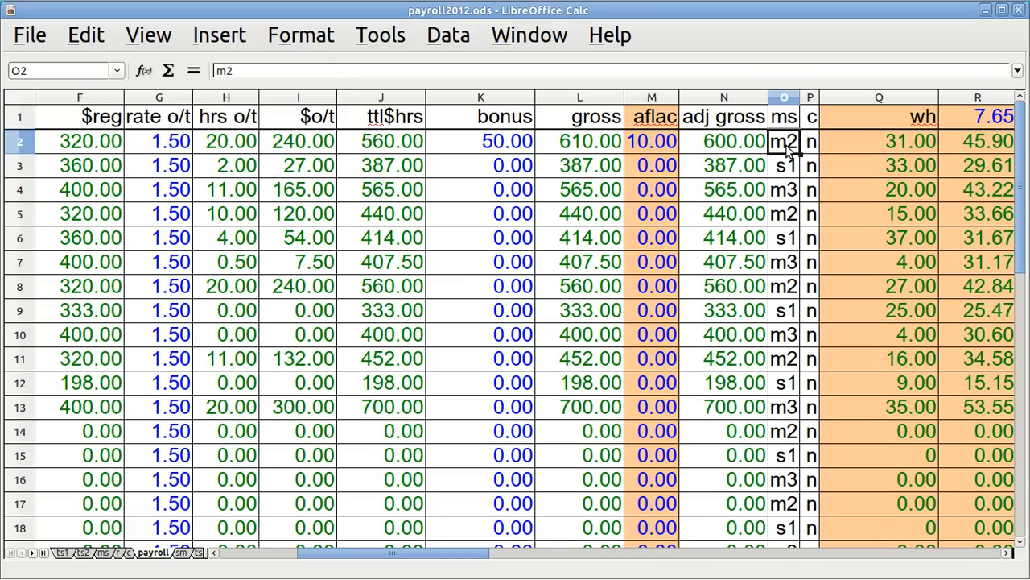
{"action": "type", "text": "s0"}
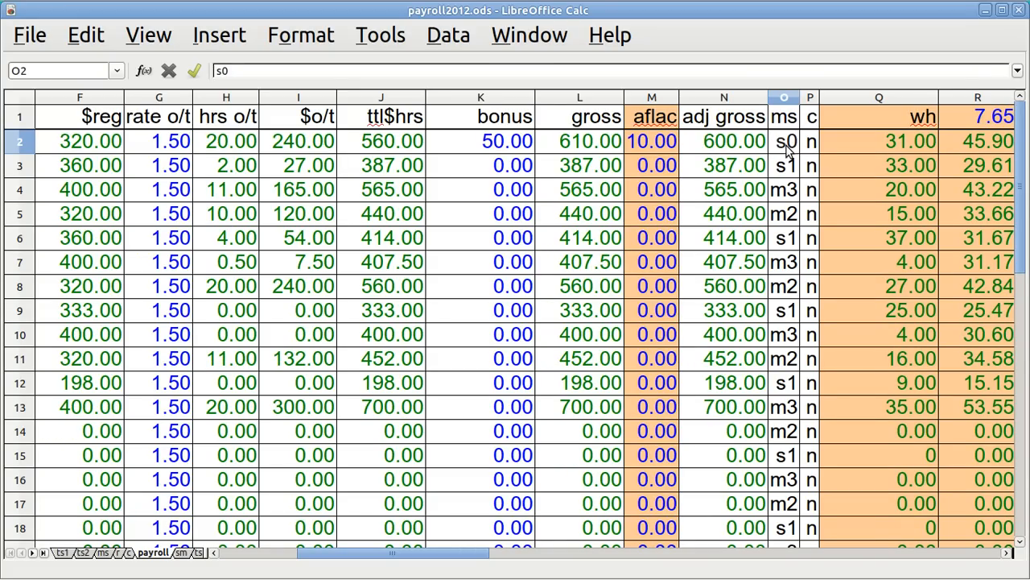
{"action": "key", "text": "Return"}
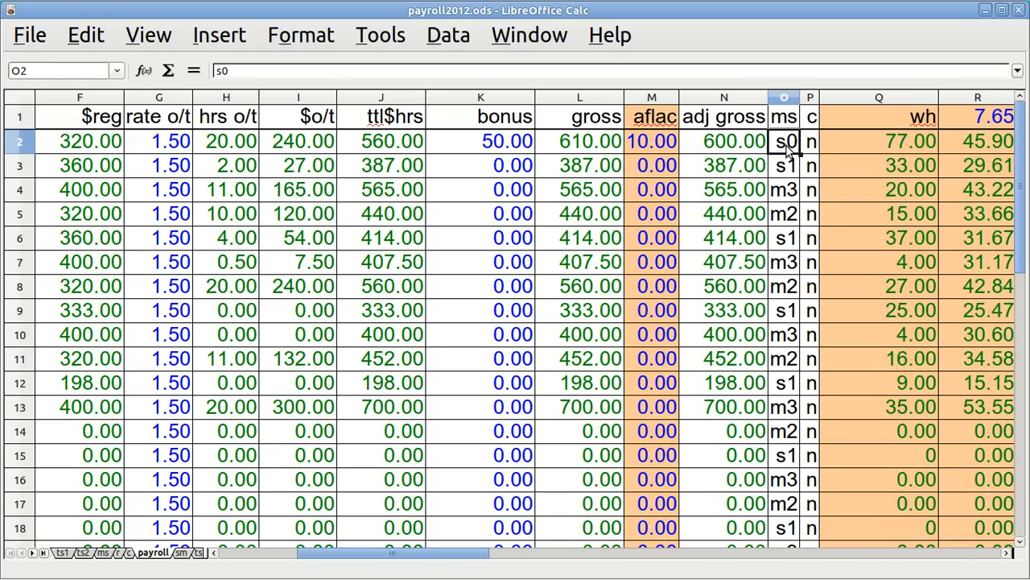
- Set row 2's ms code in O2 to m5, and open the ms sheet
{"action": "type", "text": "m5"}
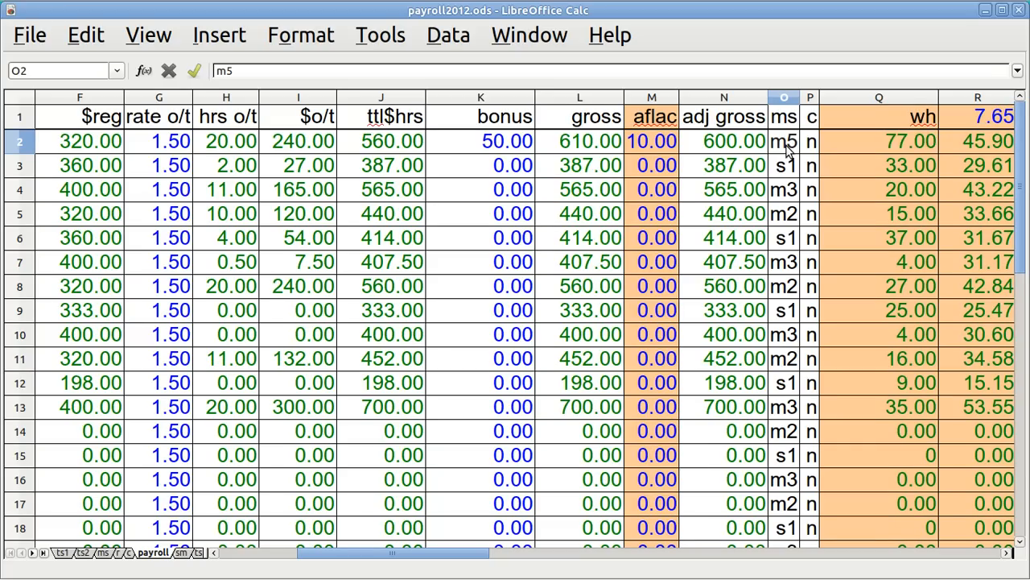
{"action": "key", "text": "Return"}
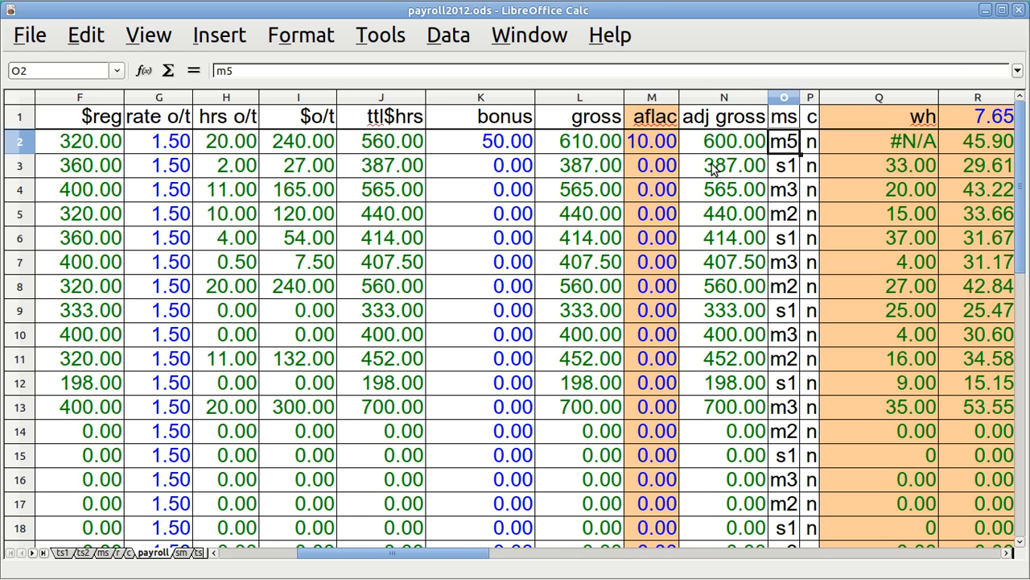
{"action": "left_click", "coordinate": [105, 553]}
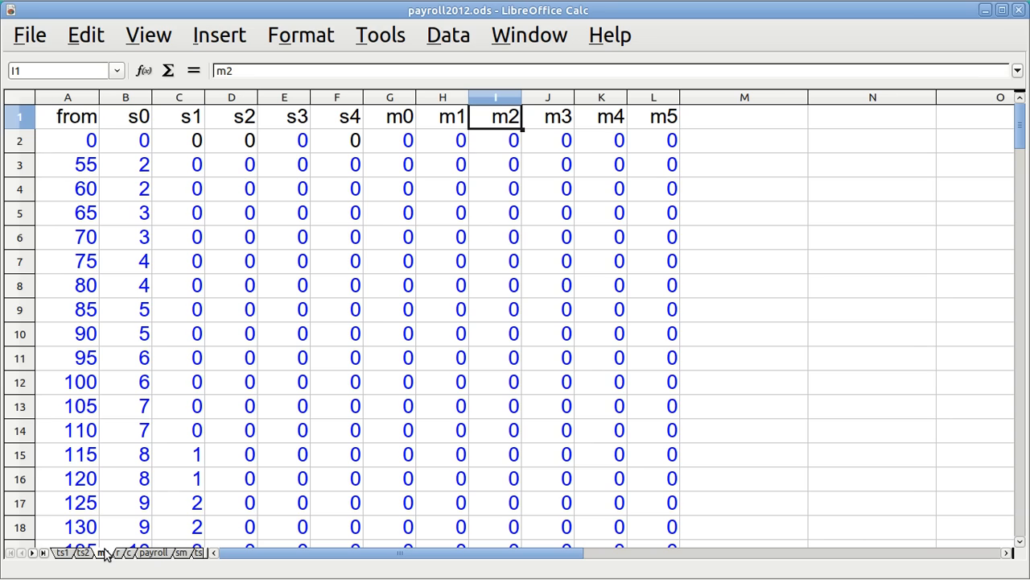
- Go through the ms sheet's withholding table down to the 1340 wage bracket in row 146, following the m2 column
{"action": "key", "text": "Down"}
{"action": "key", "text": "Down"}
{"action": "key", "text": "Down"}
{"action": "key", "text": "Down"}
{"action": "key", "text": "Down"}
{"action": "key", "text": "Down"}
{"action": "key", "text": "Down"}
{"action": "key", "text": "Down"}
{"action": "key", "text": "Down"}
{"action": "key", "text": "Down"}
{"action": "key", "text": "Down"}
{"action": "key", "text": "Down"}
{"action": "key", "text": "Down"}
{"action": "key", "text": "Down"}
{"action": "key", "text": "Down"}
{"action": "key", "text": "Down"}
{"action": "key", "text": "Down"}
{"action": "key", "text": "Down"}
{"action": "key", "text": "Down"}
{"action": "key", "text": "Down"}
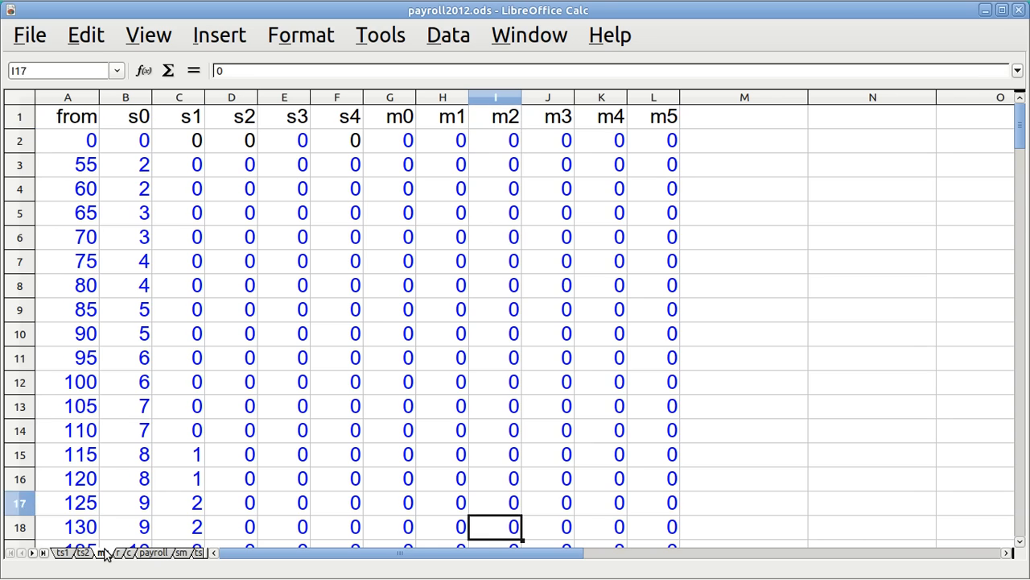
{"action": "key", "text": "Down"}
{"action": "key", "text": "Down"}
{"action": "key", "text": "Down"}
{"action": "key", "text": "Down"}
{"action": "key", "text": "Down"}
{"action": "key", "text": "Down"}
{"action": "key", "text": "Down"}
{"action": "key", "text": "Down"}
{"action": "key", "text": "Down"}
{"action": "key", "text": "Down"}
{"action": "key", "text": "Down"}
{"action": "key", "text": "Down"}
{"action": "key", "text": "Down"}
{"action": "key", "text": "Down"}
{"action": "key", "text": "Down"}
{"action": "key", "text": "Down"}
{"action": "key", "text": "Down"}
{"action": "key", "text": "Down"}
{"action": "key", "text": "Down"}
{"action": "key", "text": "Down"}
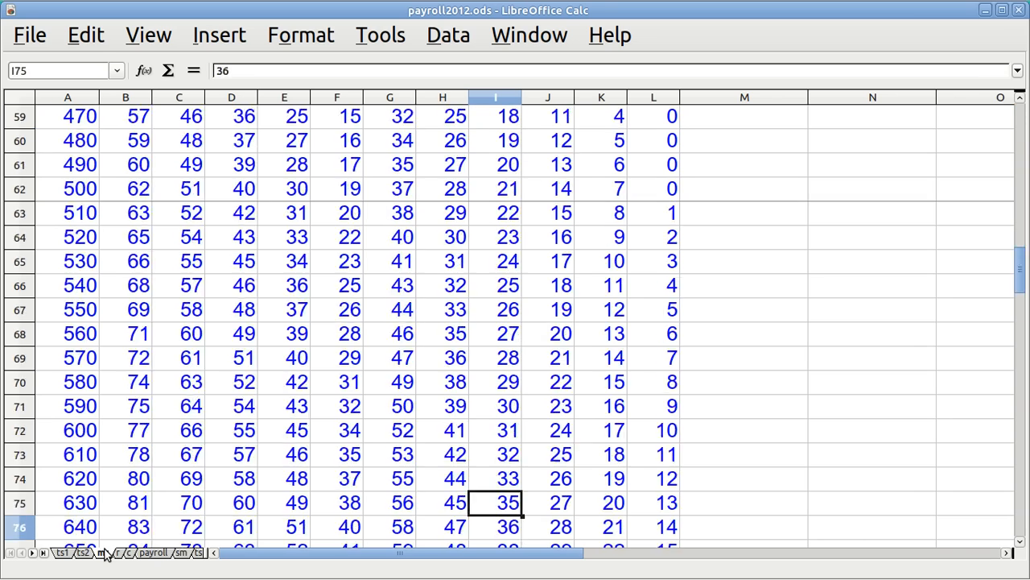
{"action": "key", "text": "Down"}
{"action": "key", "text": "Down"}
{"action": "key", "text": "Down"}
{"action": "key", "text": "Down"}
{"action": "key", "text": "Down"}
{"action": "key", "text": "Down"}
{"action": "key", "text": "Down"}
{"action": "key", "text": "Down"}
{"action": "key", "text": "Down"}
{"action": "key", "text": "Down"}
{"action": "key", "text": "Down"}
{"action": "key", "text": "Down"}
{"action": "key", "text": "Down"}
{"action": "key", "text": "Down"}
{"action": "key", "text": "Down"}
{"action": "key", "text": "Down"}
{"action": "key", "text": "Down"}
{"action": "key", "text": "Down"}
{"action": "key", "text": "Down"}
{"action": "key", "text": "Down"}
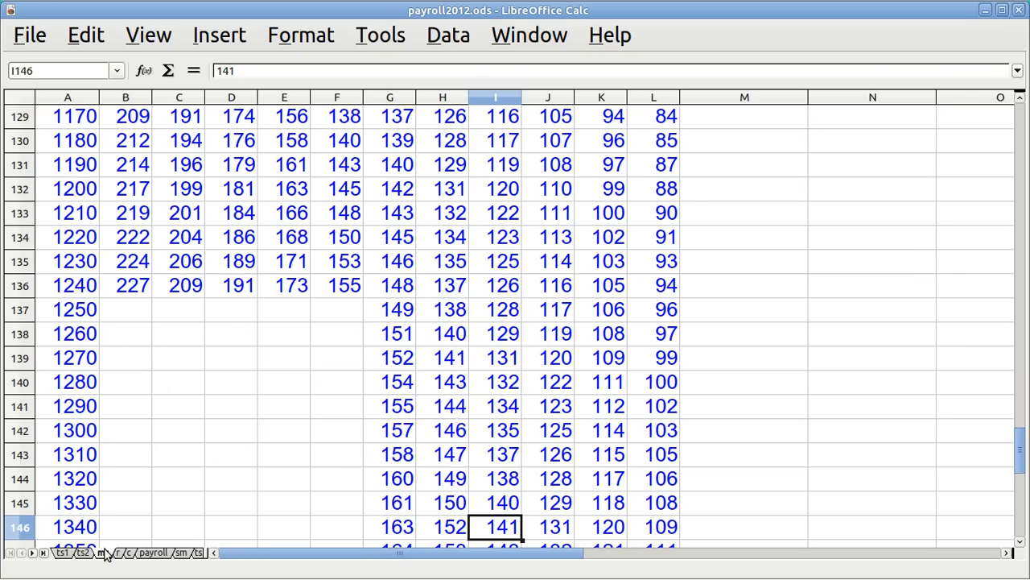
- Examine the 1250 wage bracket in row 137, comparing its from amount in A137, the single columns and m0 in G137
{"action": "key", "text": "Up"}
{"action": "key", "text": "Up"}
{"action": "key", "text": "Up"}
{"action": "key", "text": "Up"}
{"action": "key", "text": "Up"}
{"action": "key", "text": "Up"}
{"action": "key", "text": "Up"}
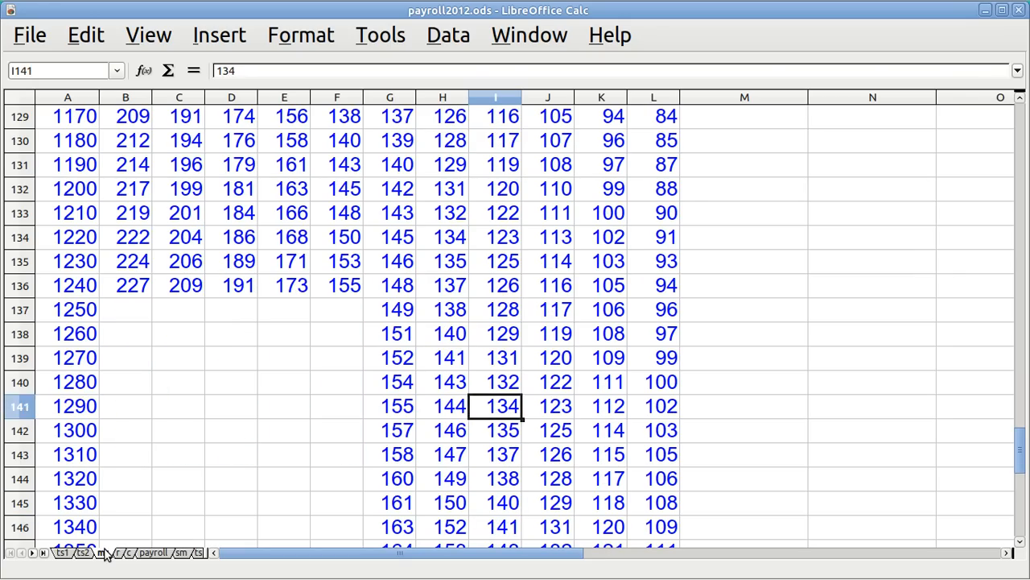
{"action": "key", "text": "Up"}
{"action": "key", "text": "Up"}
{"action": "key", "text": "Left"}
{"action": "key", "text": "Left"}
{"action": "key", "text": "Left"}
{"action": "key", "text": "Left"}
{"action": "key", "text": "Left"}
{"action": "key", "text": "Left"}
{"action": "key", "text": "Left"}
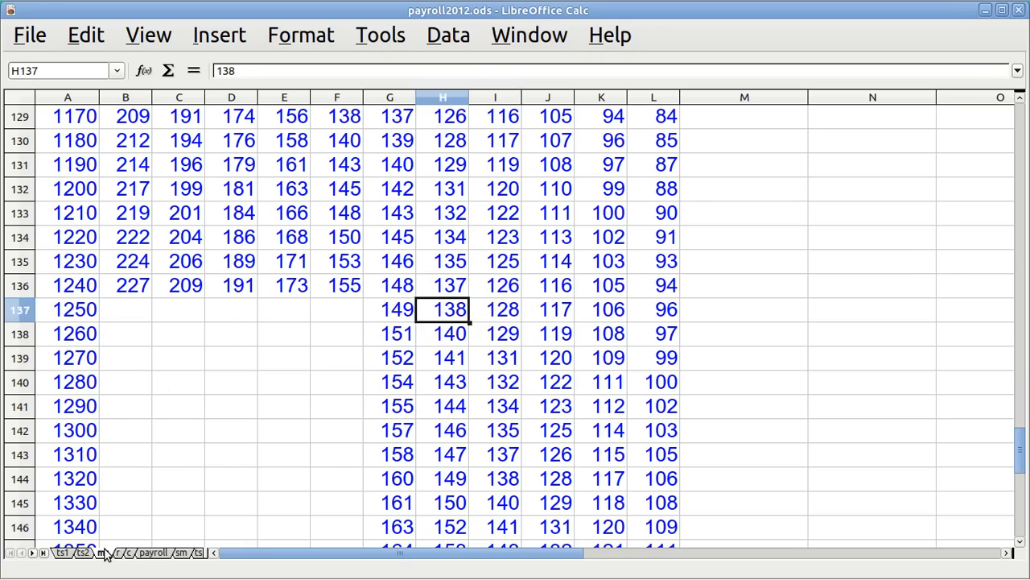
{"action": "key", "text": "Left"}
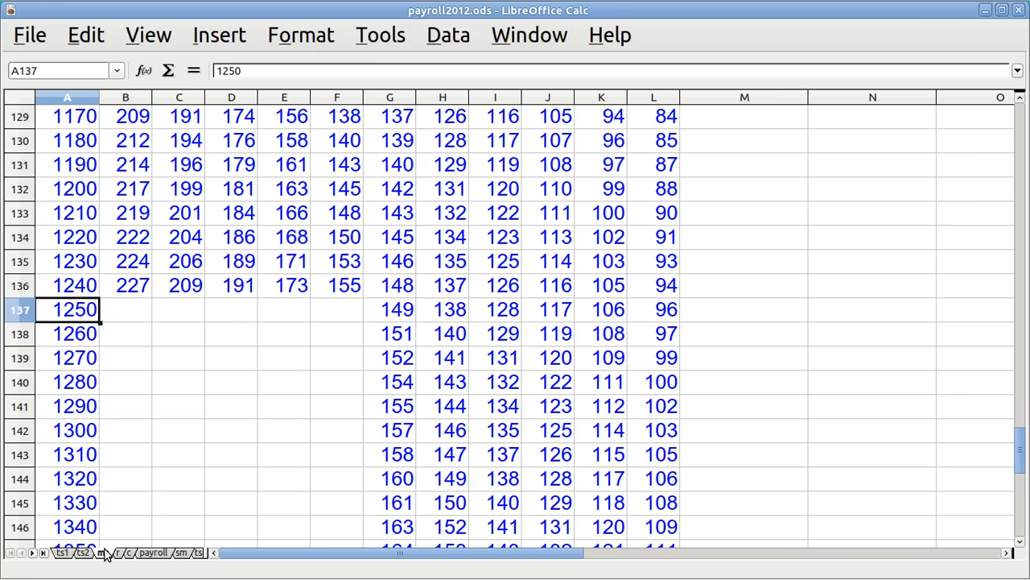
{"action": "key", "text": "Right"}
{"action": "key", "text": "Right"}
{"action": "key", "text": "Right"}
{"action": "key", "text": "Right"}
{"action": "key", "text": "Right"}
{"action": "key", "text": "Right"}
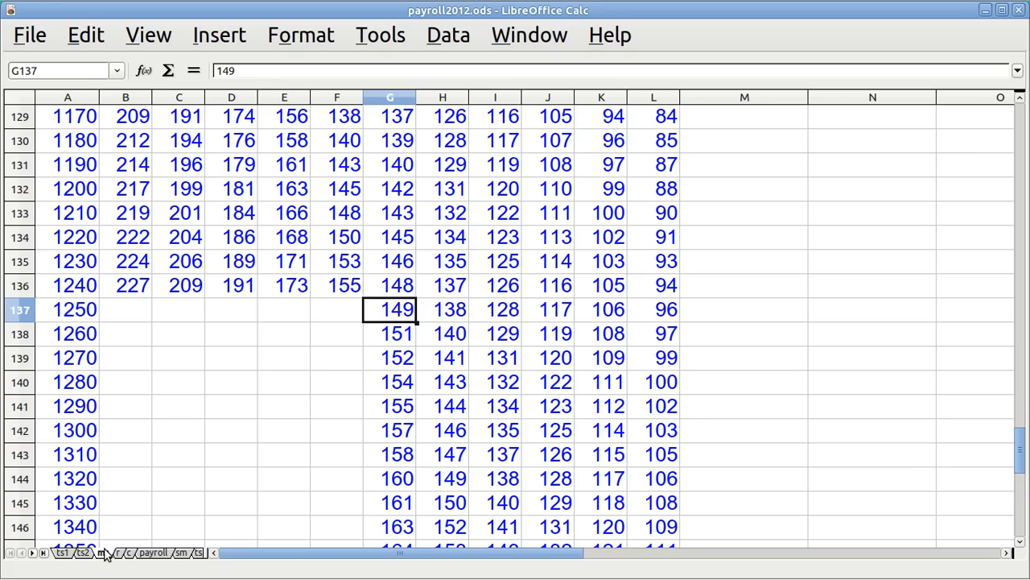
- Examine the m0 column from row 137 down to the final wage brackets in rows 151 to 153
{"action": "key", "text": "Down"}
{"action": "key", "text": "Down"}
{"action": "key", "text": "Down"}
{"action": "key", "text": "Down"}
{"action": "key", "text": "Down"}
{"action": "key", "text": "Down"}
{"action": "key", "text": "Down"}
{"action": "key", "text": "Down"}
{"action": "key", "text": "Down"}
{"action": "key", "text": "Down"}
{"action": "key", "text": "Down"}
{"action": "key", "text": "Down"}
{"action": "key", "text": "Down"}
{"action": "key", "text": "Down"}
{"action": "key", "text": "Down"}
{"action": "key", "text": "Down"}
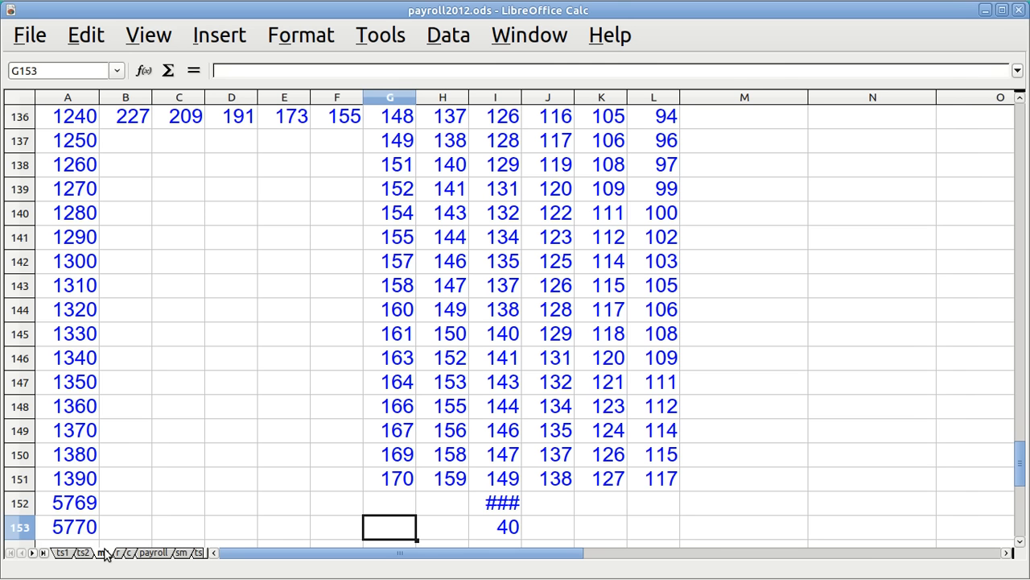
{"action": "key", "text": "Up"}
{"action": "key", "text": "Up"}
{"action": "key", "text": "Up"}
{"action": "key", "text": "Up"}
{"action": "key", "text": "Up"}
{"action": "key", "text": "Up"}
{"action": "key", "text": "Up"}
{"action": "key", "text": "Up"}
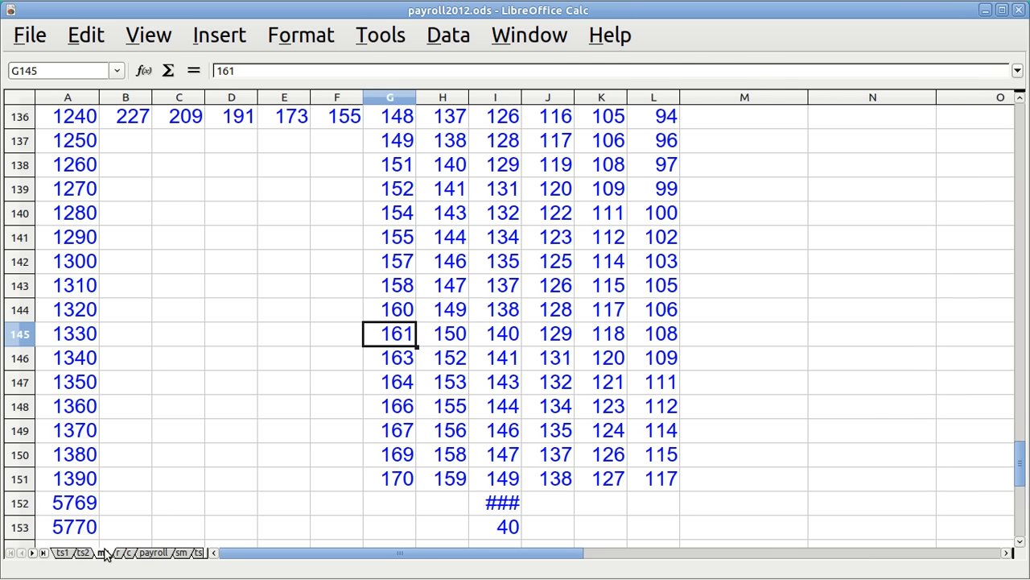
- Return to the payroll sheet and set row 2's ms code in O2 to m2
{"action": "key", "text": "ctrl+alt+Right"}
{"action": "key", "text": "ctrl+alt+Right"}
{"action": "left_click", "coordinate": [151, 554]}
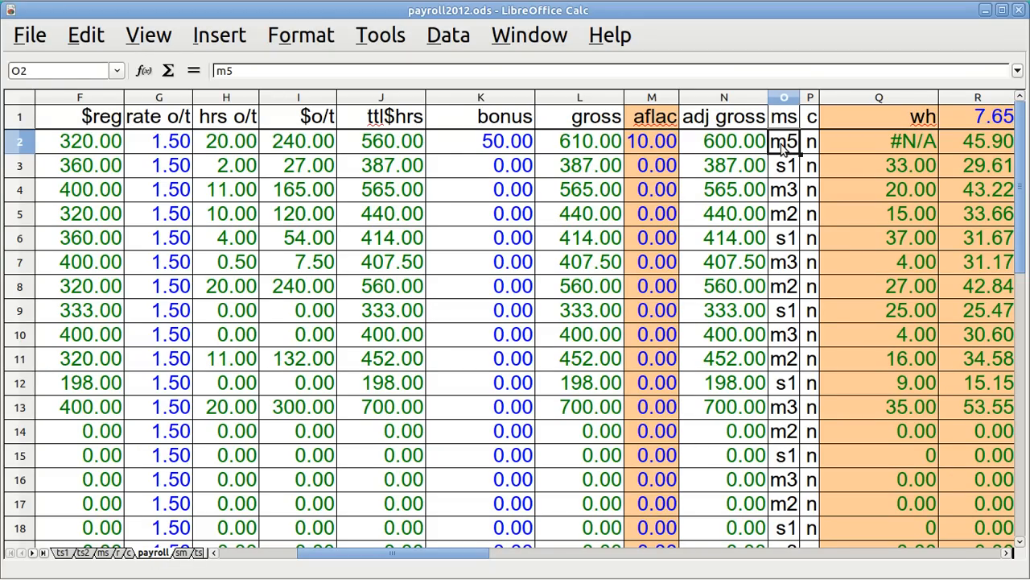
{"action": "type", "text": "m2"}
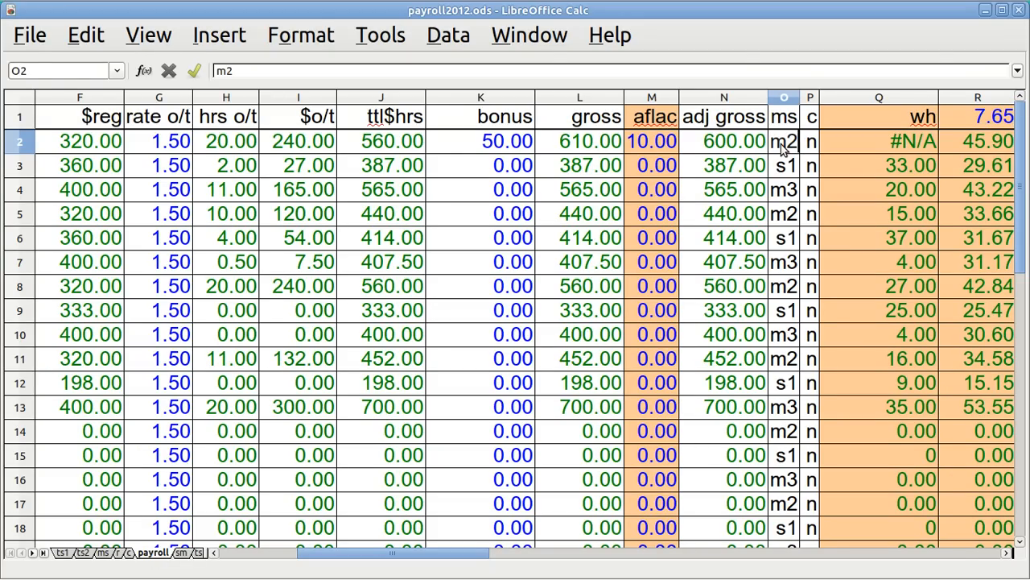
{"action": "key", "text": "Tab"}
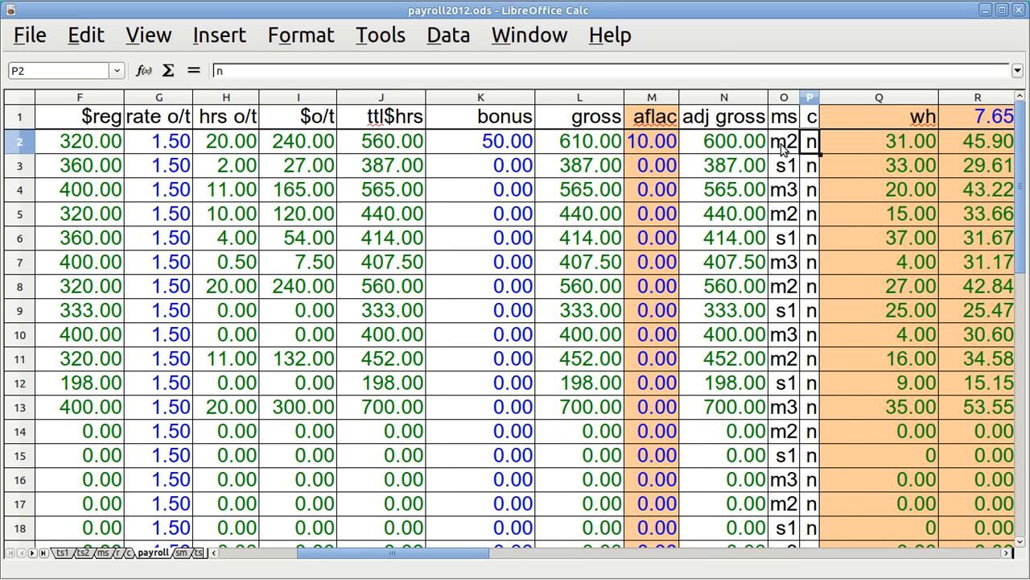
- Inspect row 2's formulas for withholding, both 7.65 columns and eftps in cells Q2 through T2
{"action": "key", "text": "Tab"}
{"action": "key", "text": "Tab"}
{"action": "key", "text": "Tab"}
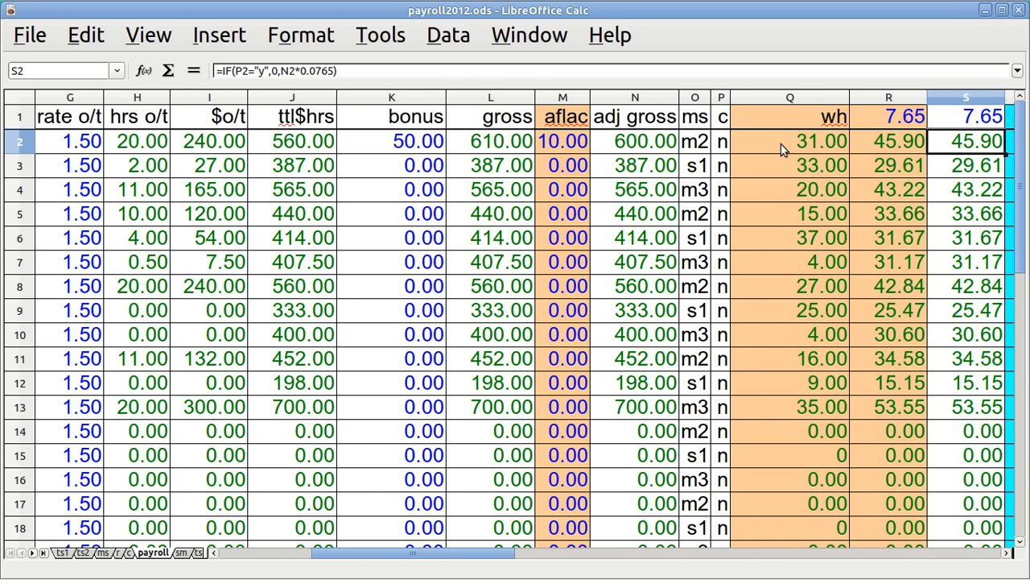
{"action": "key", "text": "Tab"}
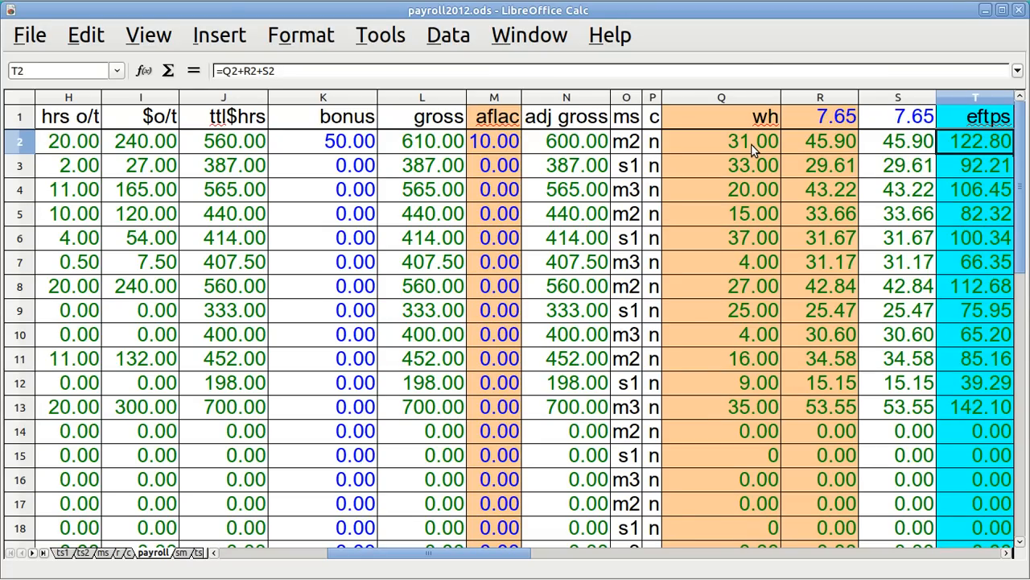
{"action": "left_click", "coordinate": [754, 150]}
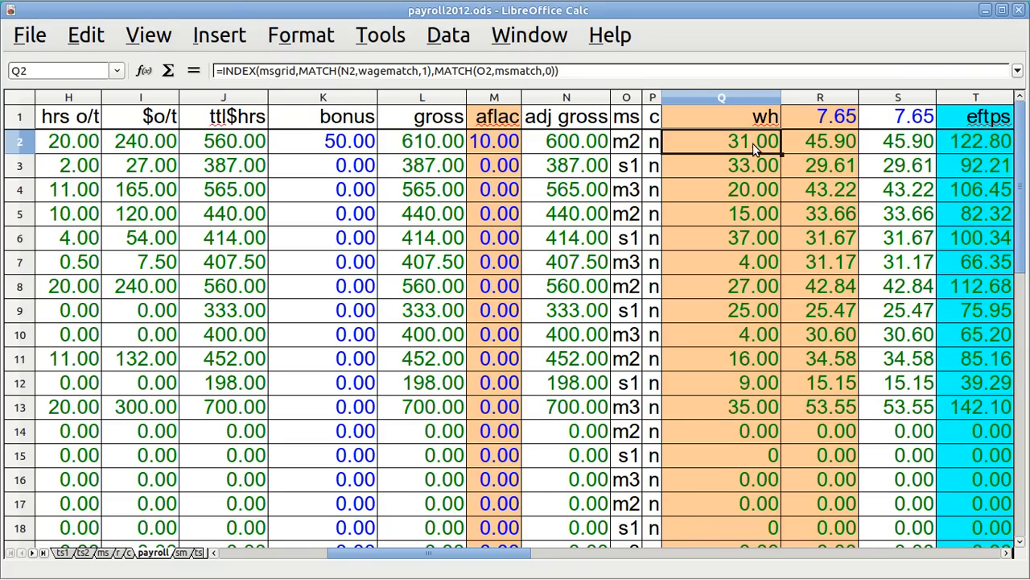
{"action": "left_click", "coordinate": [825, 144]}
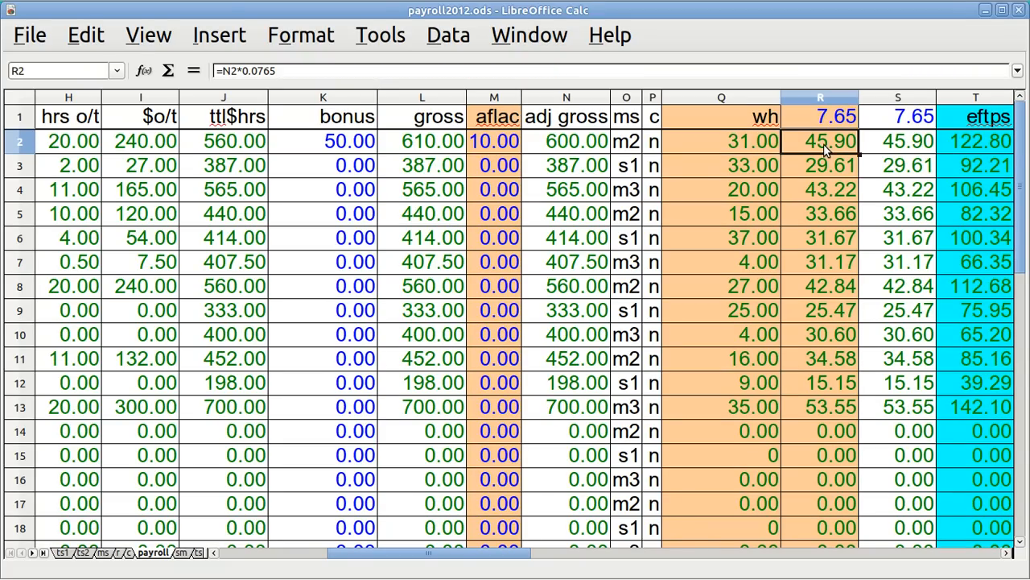
{"action": "left_click", "coordinate": [909, 144]}
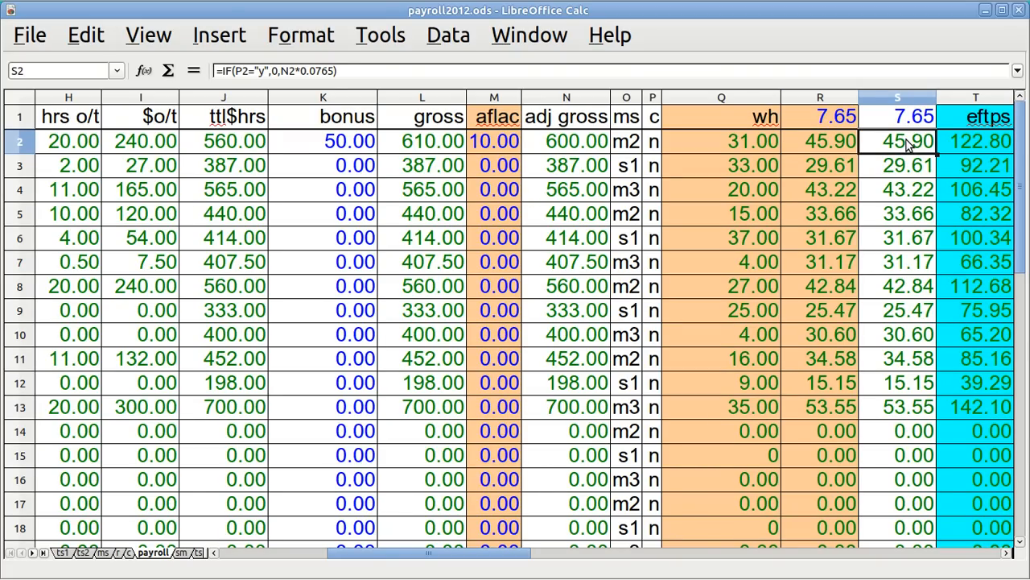
{"action": "left_click", "coordinate": [982, 143]}
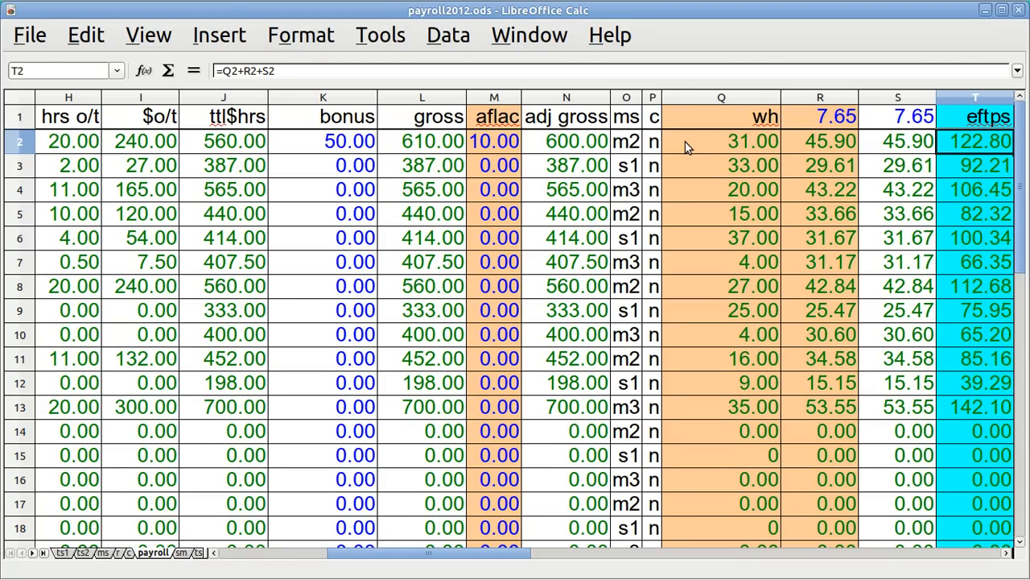
- Set row 2's c code in P2 to y to recalculate the second 7.65 column and eftps
{"action": "left_click", "coordinate": [653, 146]}
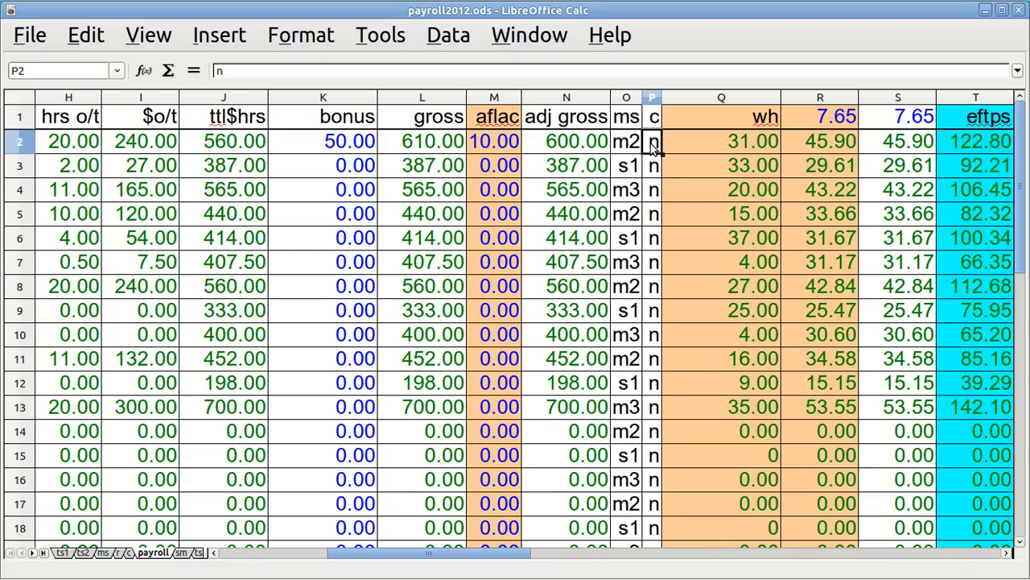
{"action": "type", "text": "y"}
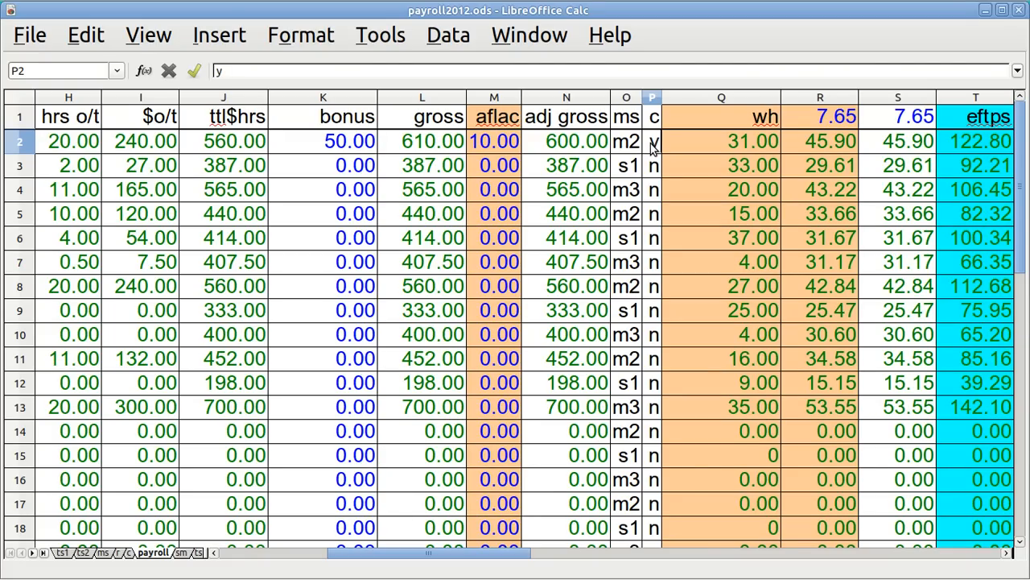
{"action": "key", "text": "Return"}
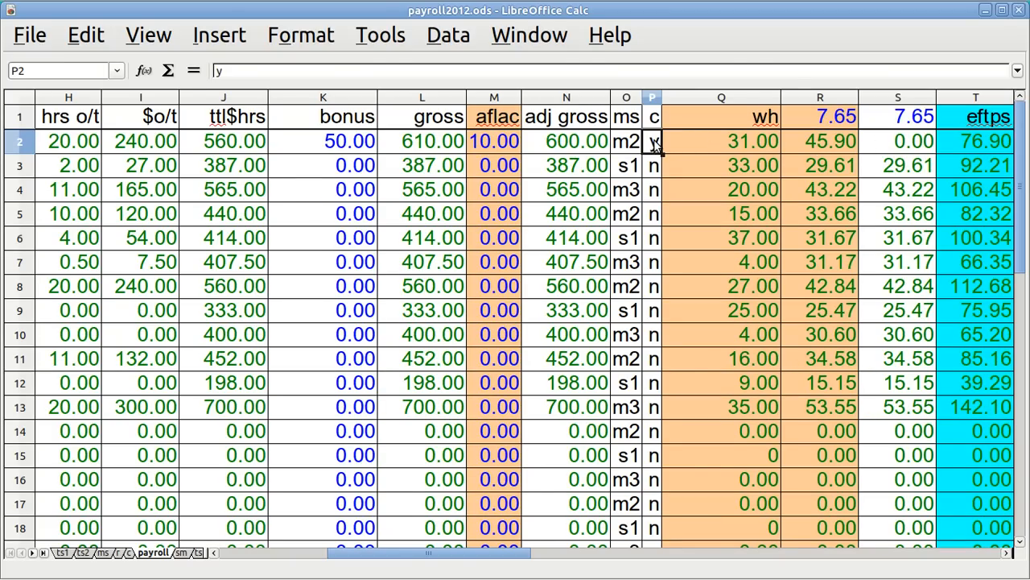
- Set row 2's c code in P2 back to n and select the eftps amount in T2
{"action": "type", "text": "n"}
{"action": "key", "text": "Tab"}
{"action": "key", "text": "Tab"}
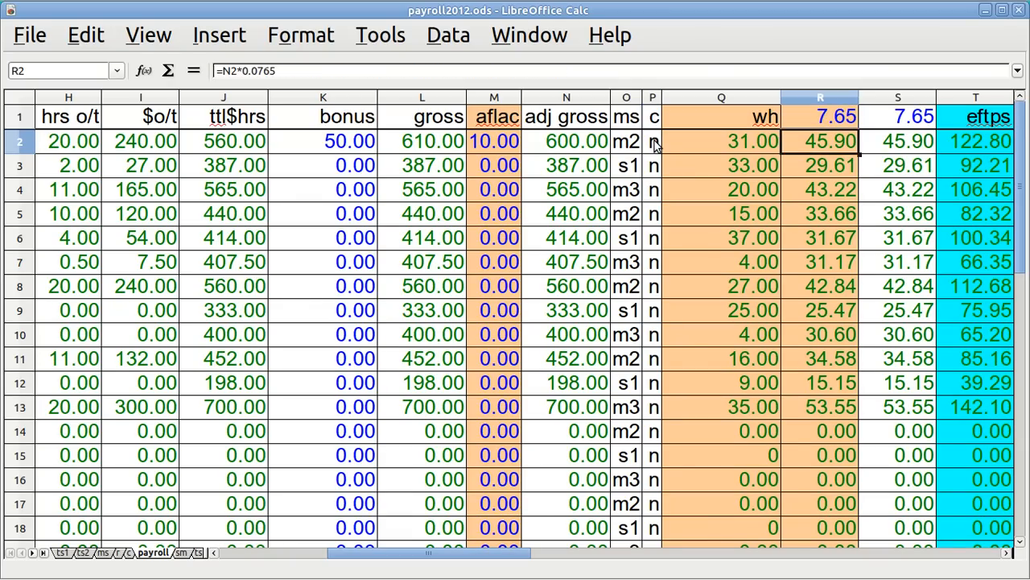
{"action": "key", "text": "Tab"}
{"action": "key", "text": "Tab"}
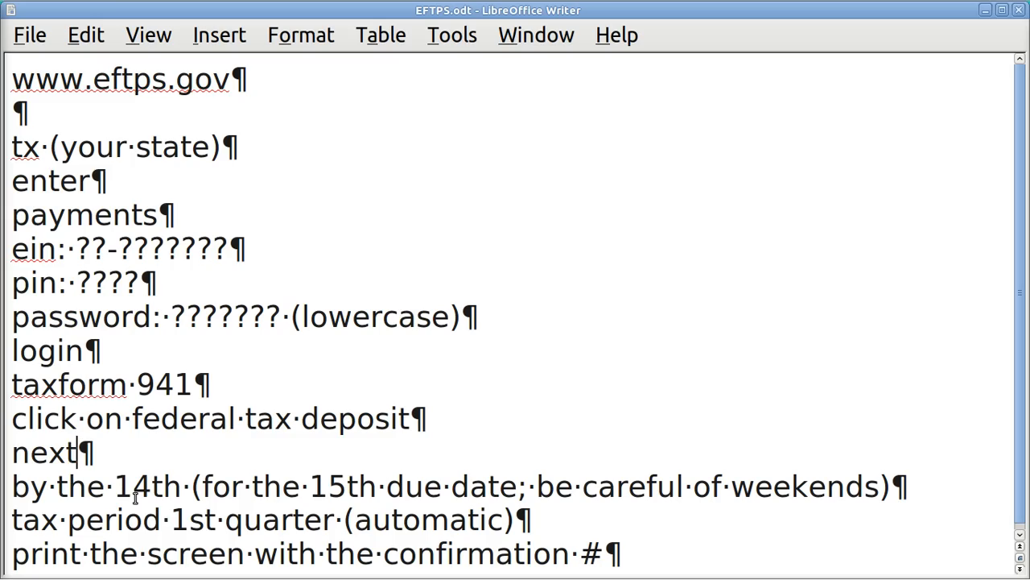
- Switch to EFTPS.odt in LibreOffice Writer and read the tax payment instructions from "next" down to printing the confirmation screen
{"action": "key", "text": "Down"}
{"action": "key", "text": "Down"}
{"action": "key", "text": "Down"}
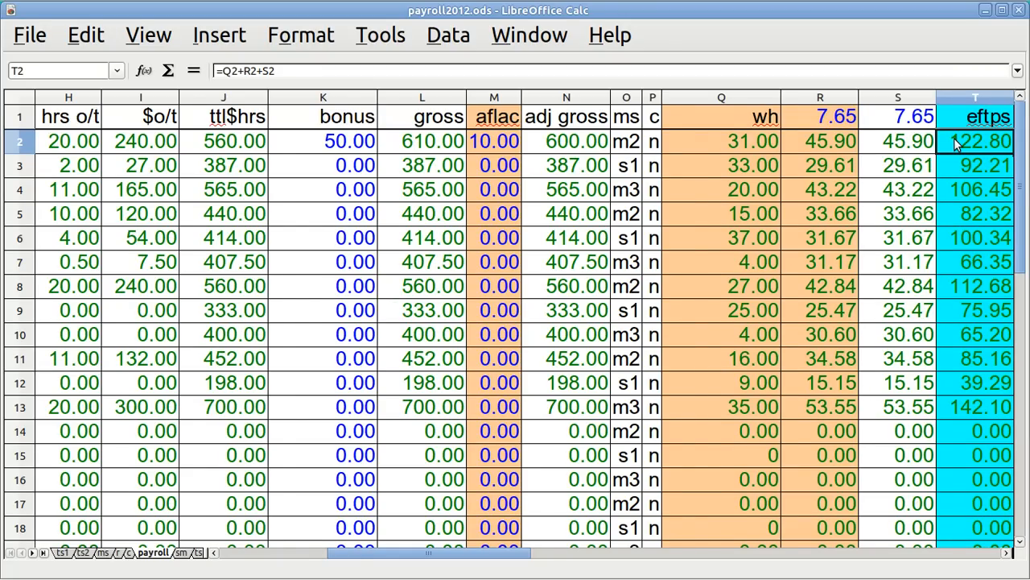
- Switch back to payroll2012.ods in LibreOffice Calc and review row 2's net formula and its -adv, -da and -uni deductions
{"action": "key", "text": "Right"}
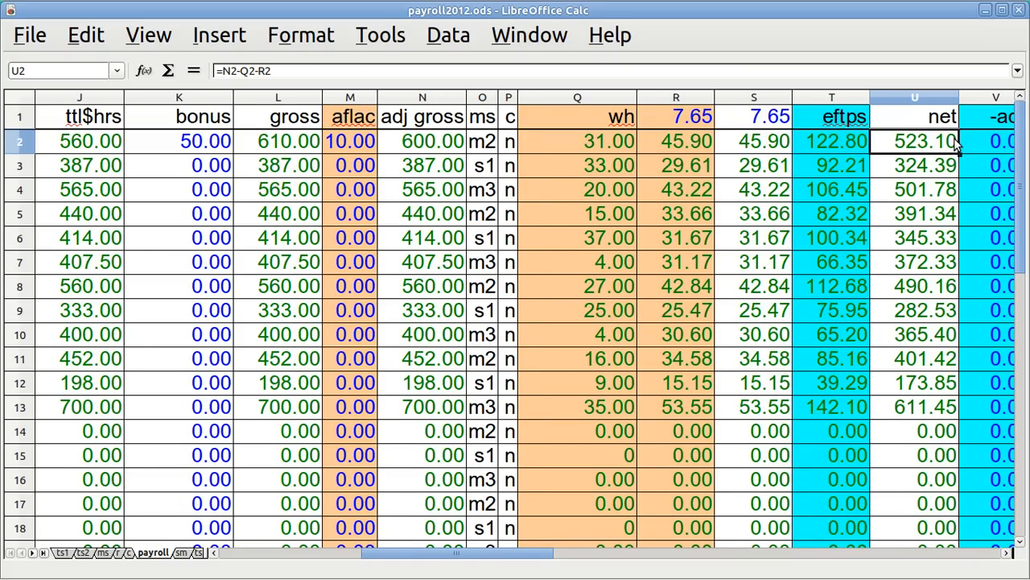
{"action": "key", "text": "Right"}
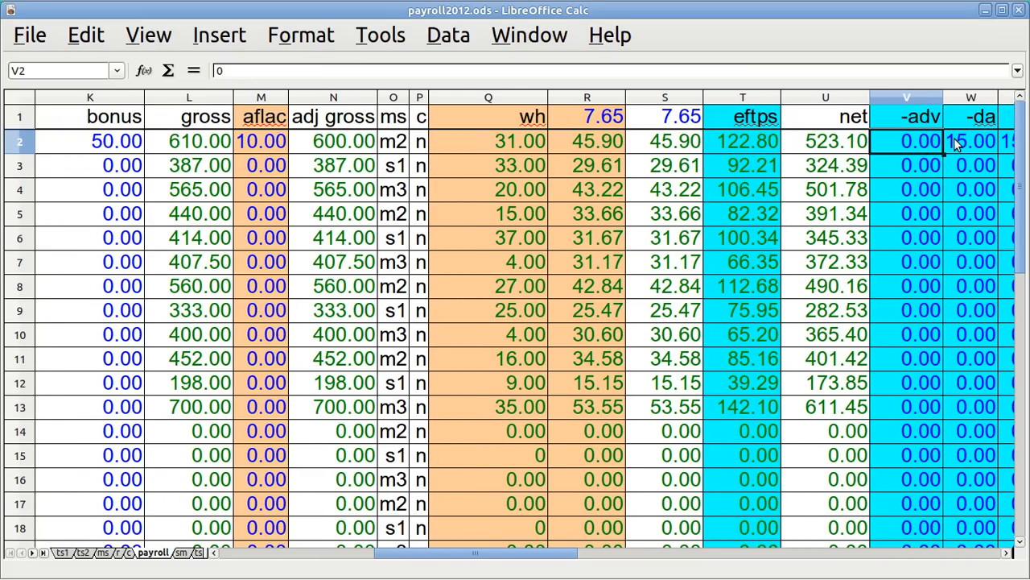
{"action": "key", "text": "Right"}
{"action": "key", "text": "Right"}
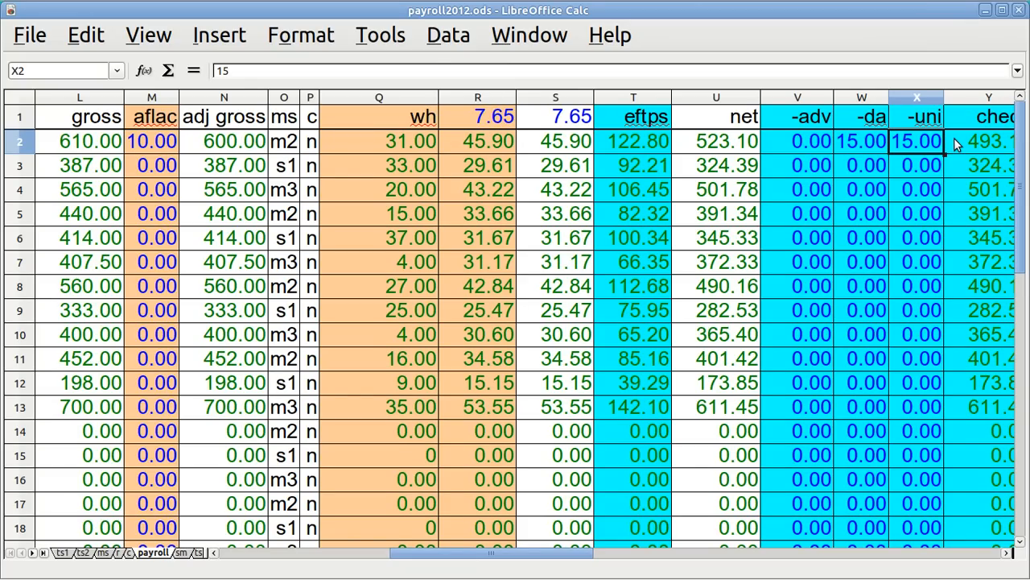
{"action": "key", "text": "Left"}
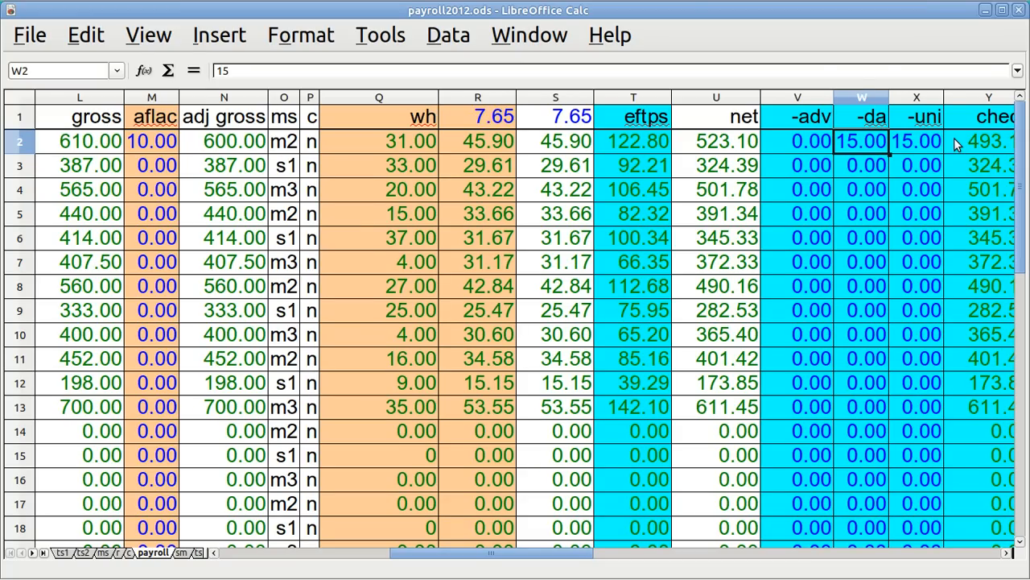
{"action": "key", "text": "Right"}
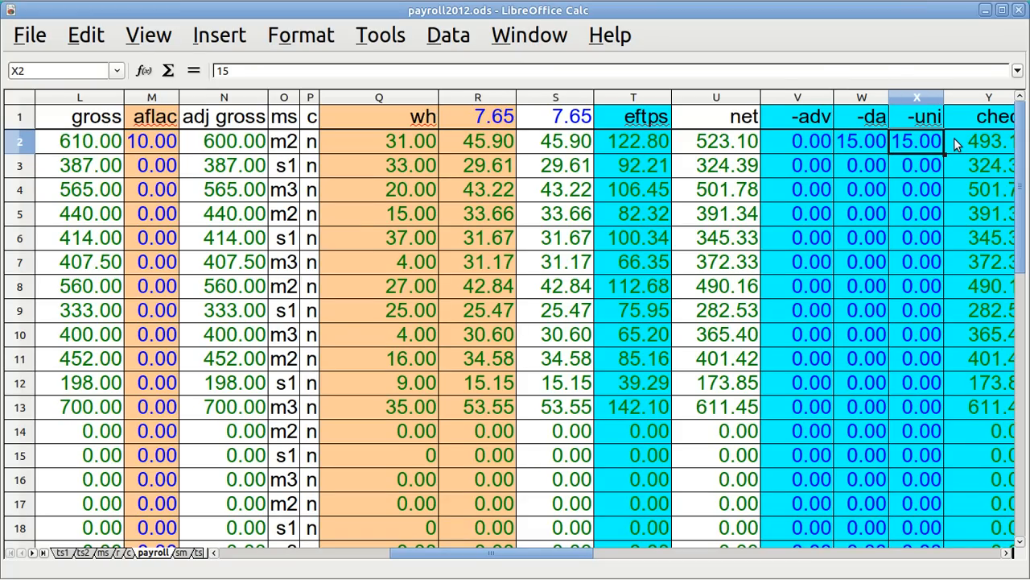
{"action": "key", "text": "Left"}
{"action": "key", "text": "Left"}
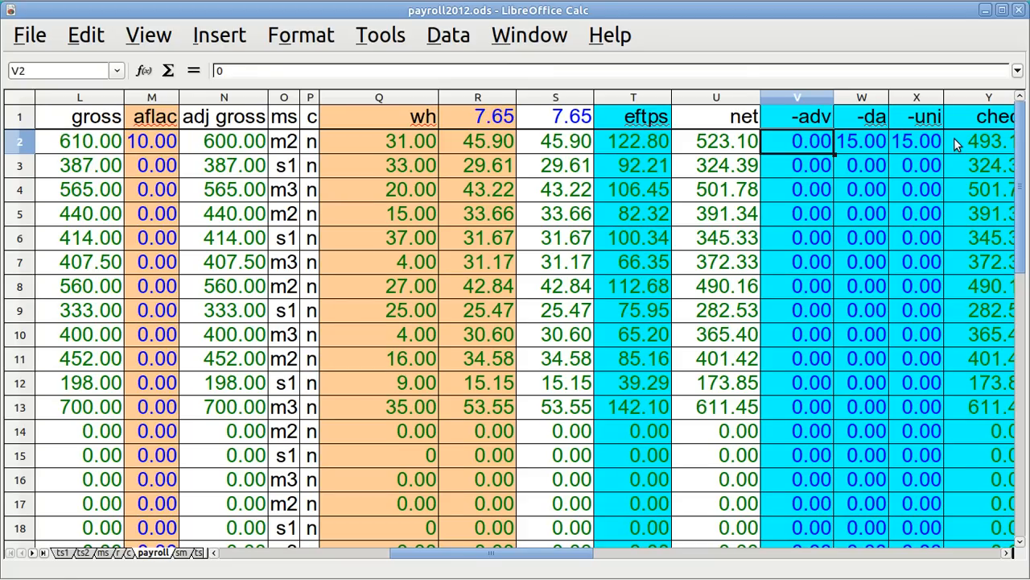
- Save the workbook and set row 2's -adv deduction in V2 to 20
{"action": "key", "text": "ctrl+s"}
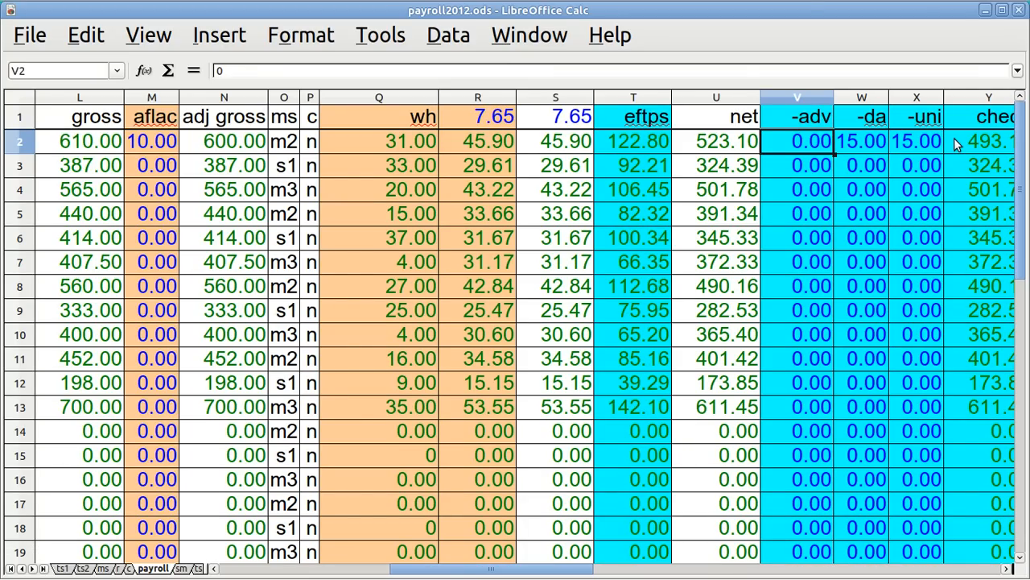
{"action": "type", "text": "20"}
{"action": "key", "text": "Return"}
- Review row 2's -da and -uni deductions, the check formula in Y2 and the ch# entry in Z2
{"action": "key", "text": "Tab"}
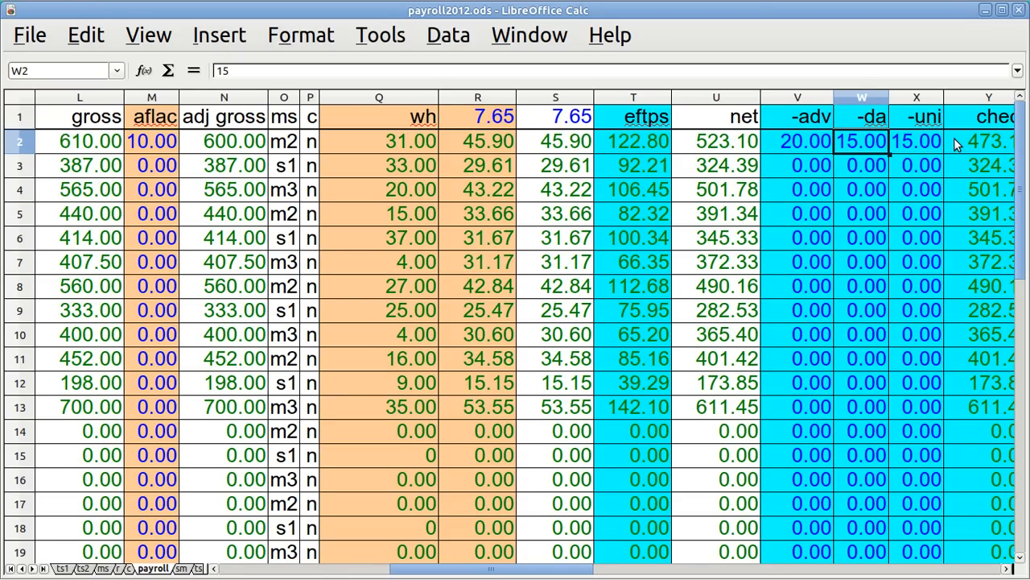
{"action": "key", "text": "Tab"}
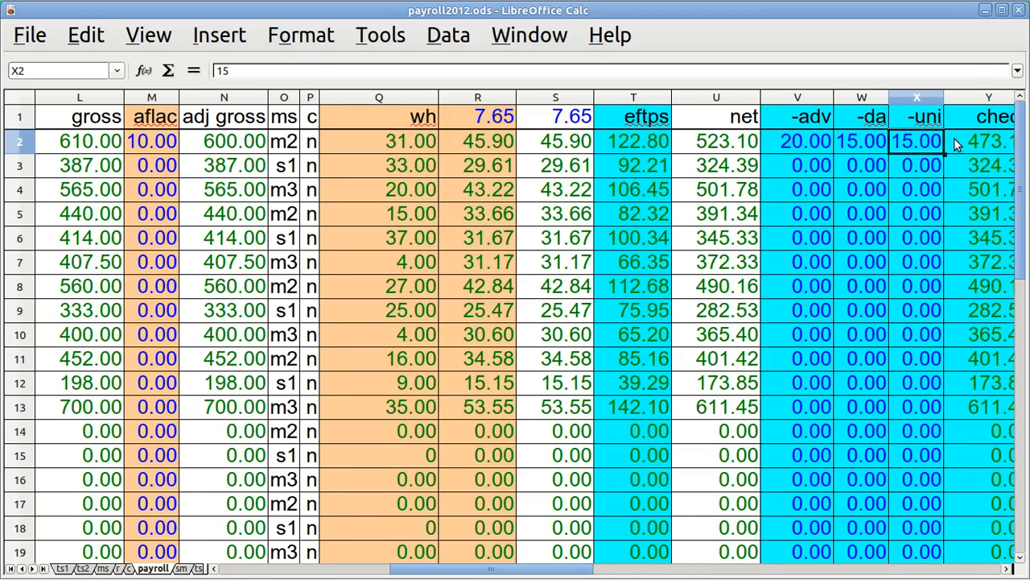
{"action": "key", "text": "Tab"}
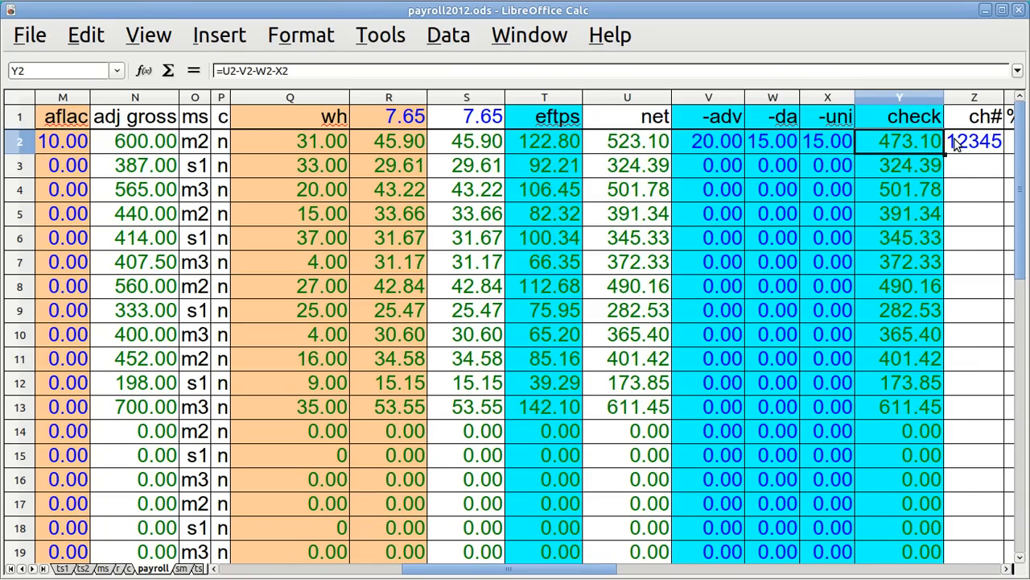
{"action": "left_click", "coordinate": [957, 141]}
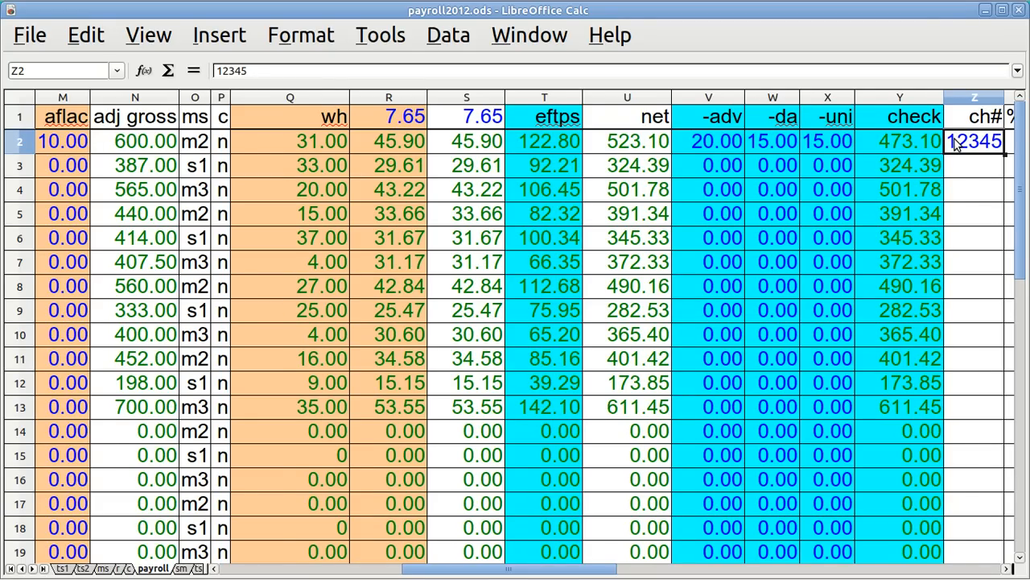
- Review row 2's %twc rate in AA2 and the $twc formula in AB2
{"action": "key", "text": "Right"}
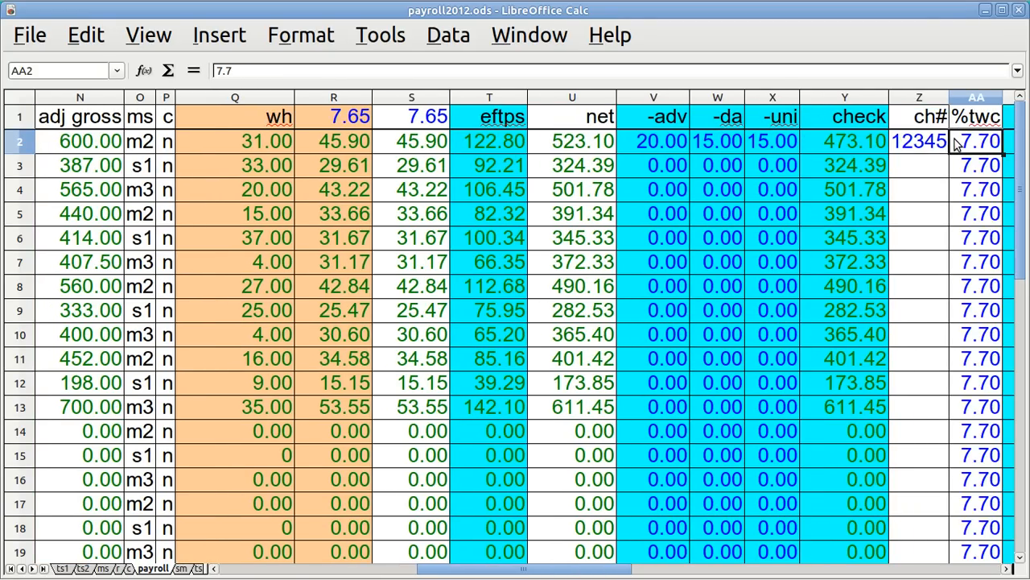
{"action": "key", "text": "Right"}
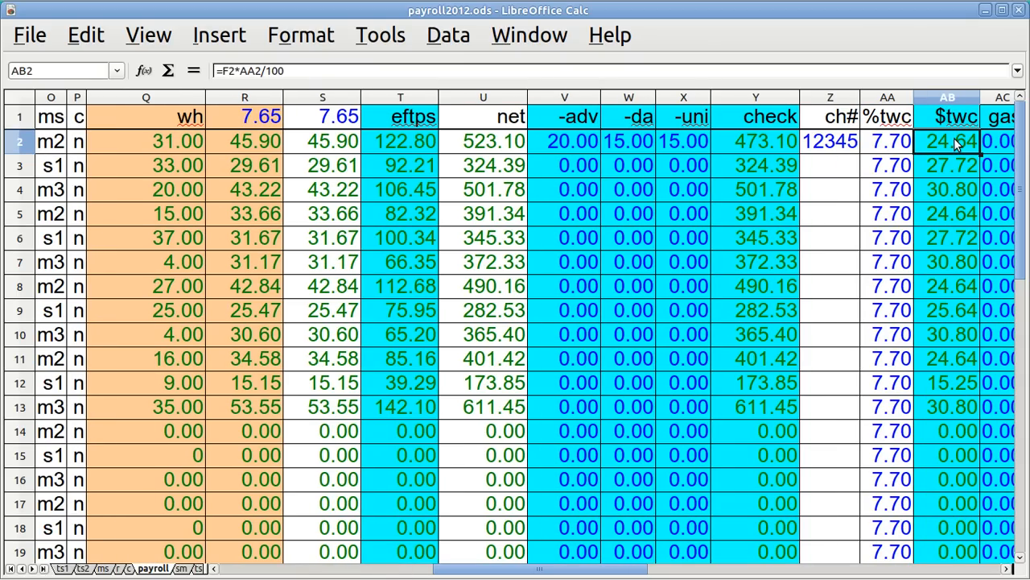
{"action": "key", "text": "Left"}
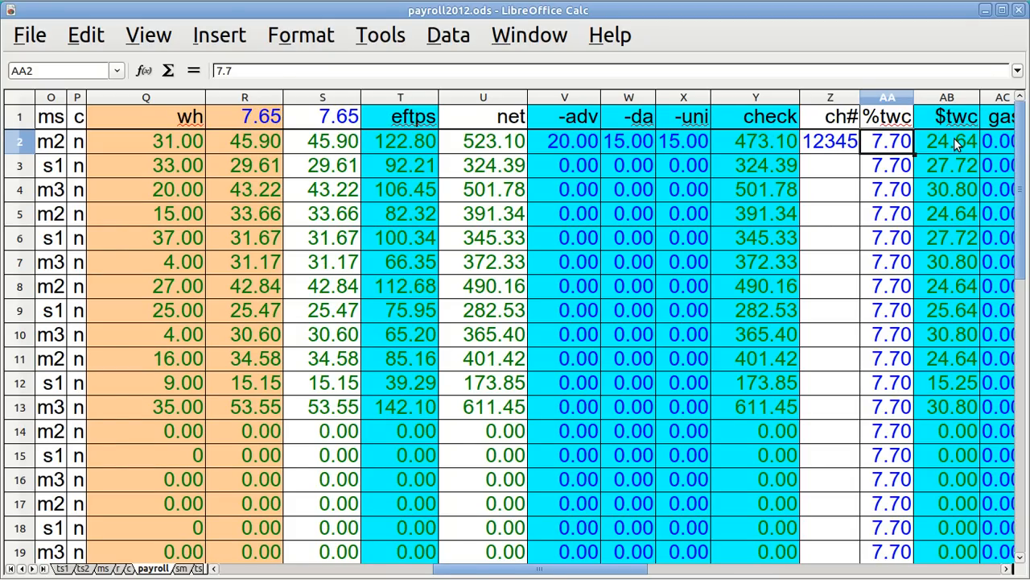
{"action": "left_click", "coordinate": [954, 141]}
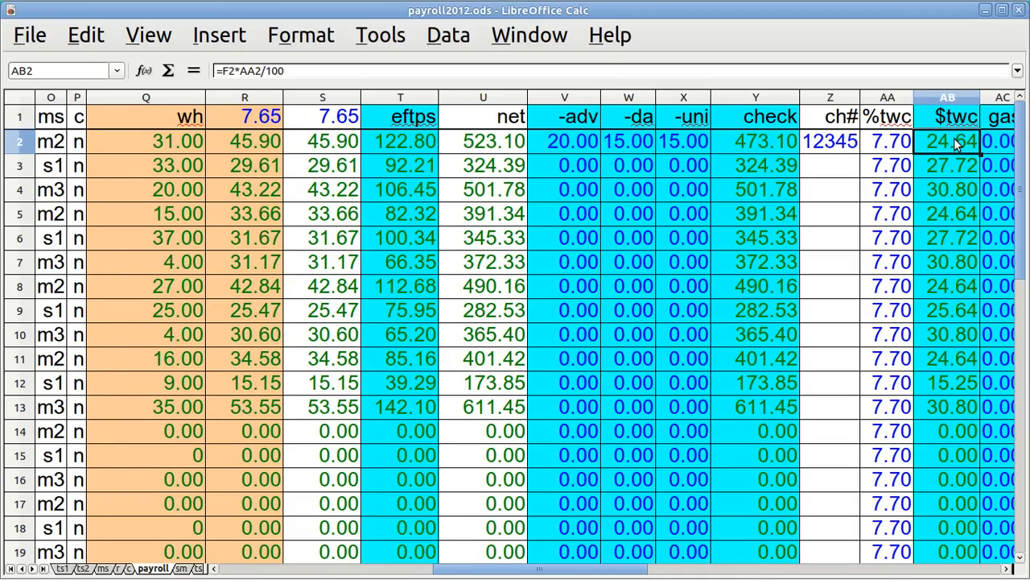
- Review row 2's gas entry in AC2, the real cost formula in AD2 and the aflac formula in AE2
{"action": "key", "text": "Right"}
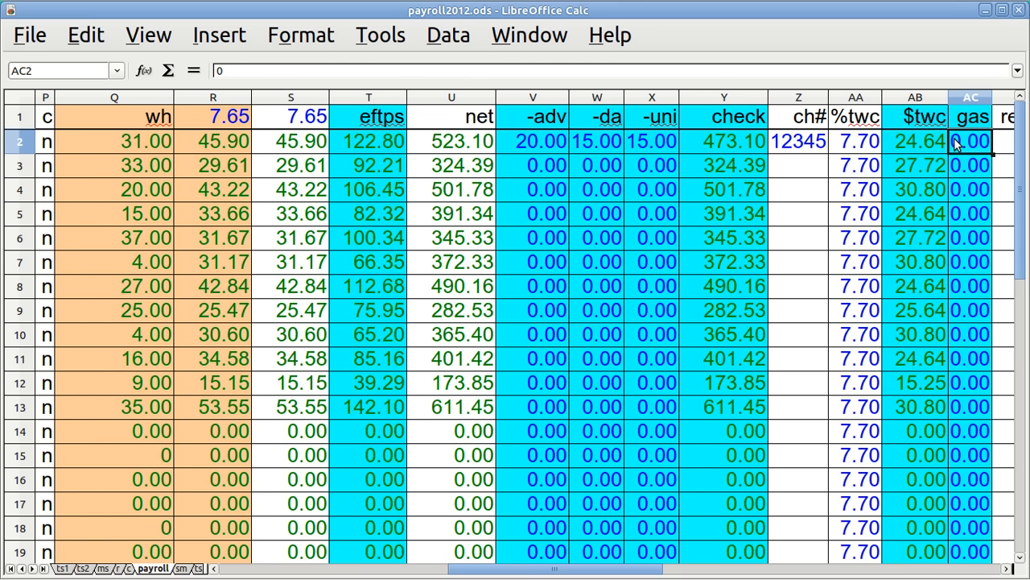
{"action": "key", "text": "Right"}
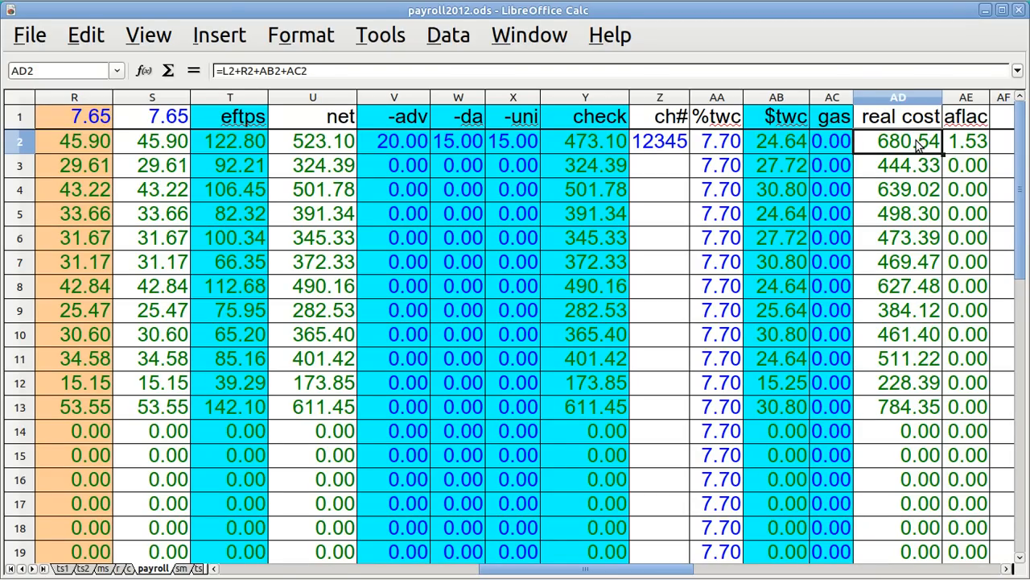
{"action": "key", "text": "Right"}
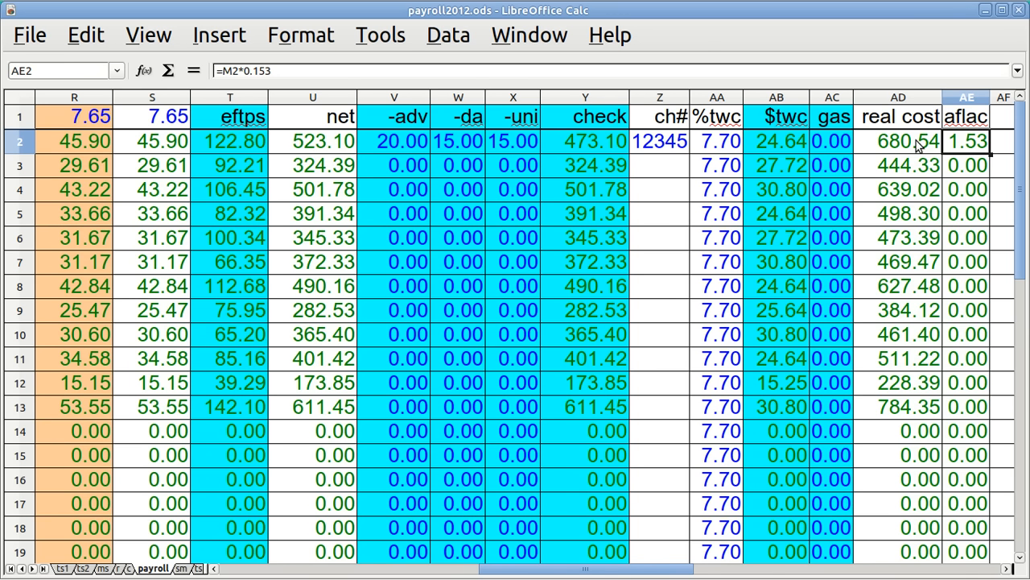
{"action": "key", "text": "Right"}
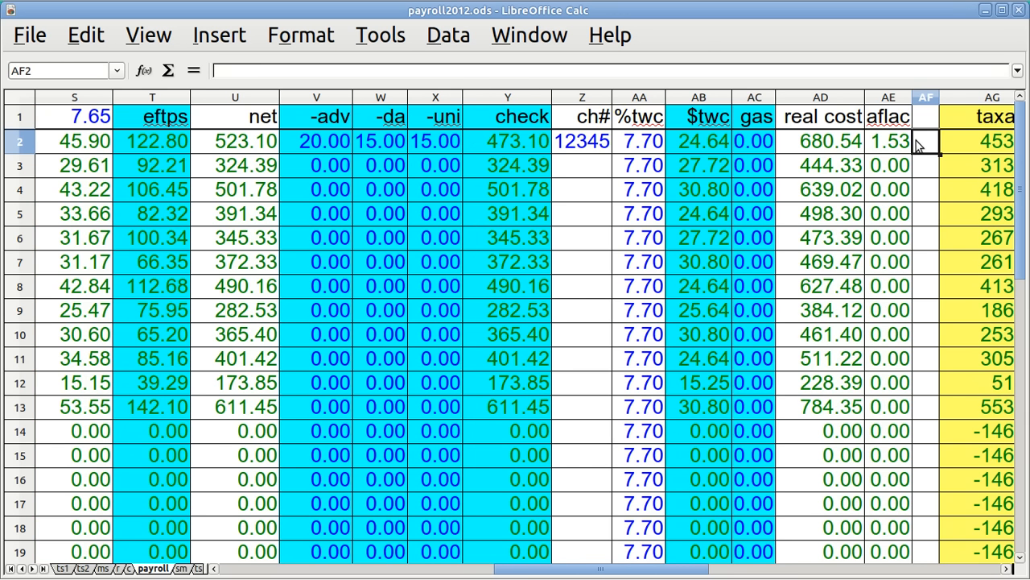
- Examine row 2's yellow withholding section, from the regHrs/pp entry and wh formula back to the taxable formula in AG2
{"action": "key", "text": "Right"}
{"action": "key", "text": "Right"}
{"action": "key", "text": "Right"}
{"action": "key", "text": "Right"}
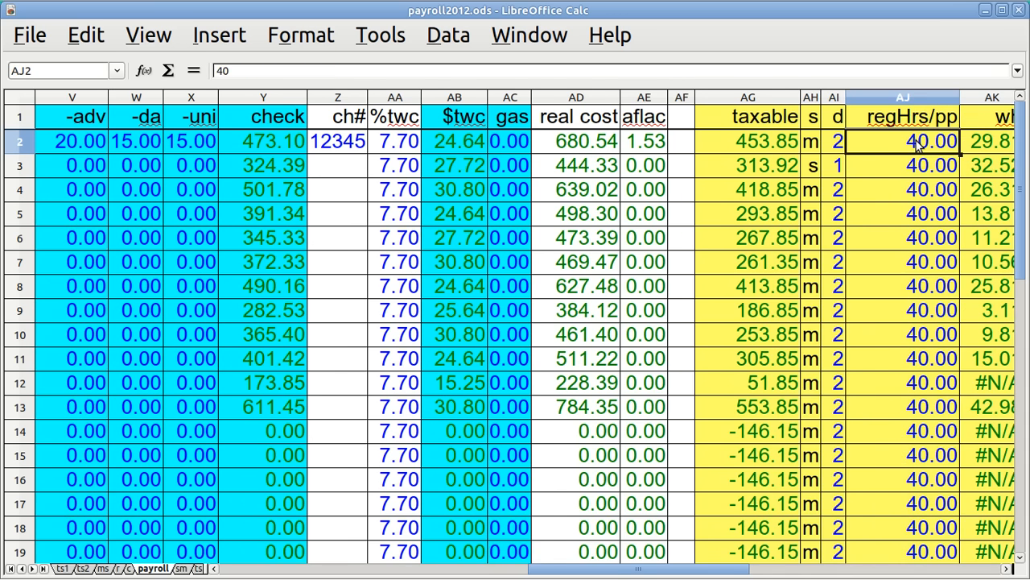
{"action": "key", "text": "Right"}
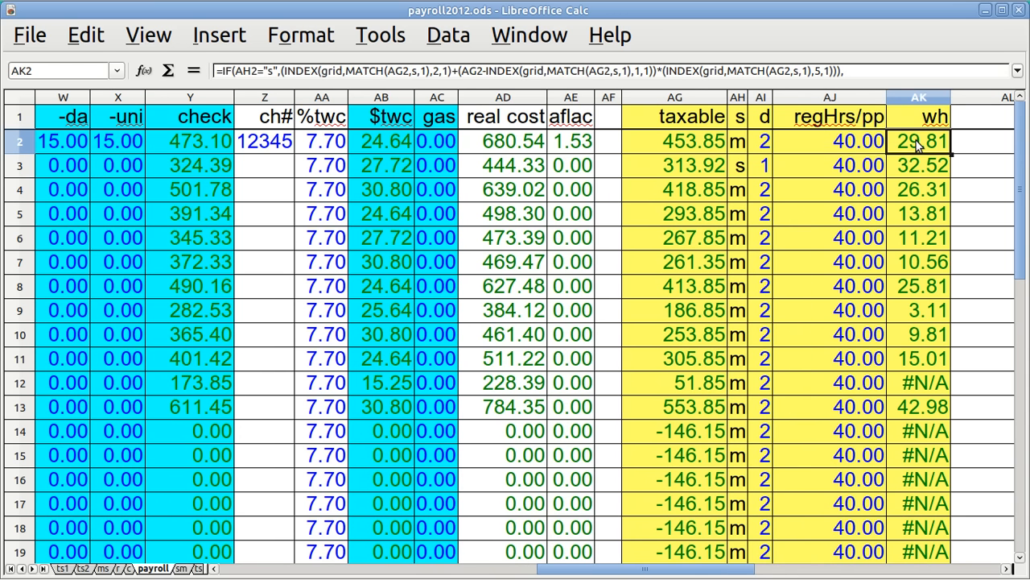
{"action": "key", "text": "Left"}
{"action": "key", "text": "Left"}
{"action": "key", "text": "Left"}
{"action": "key", "text": "Left"}
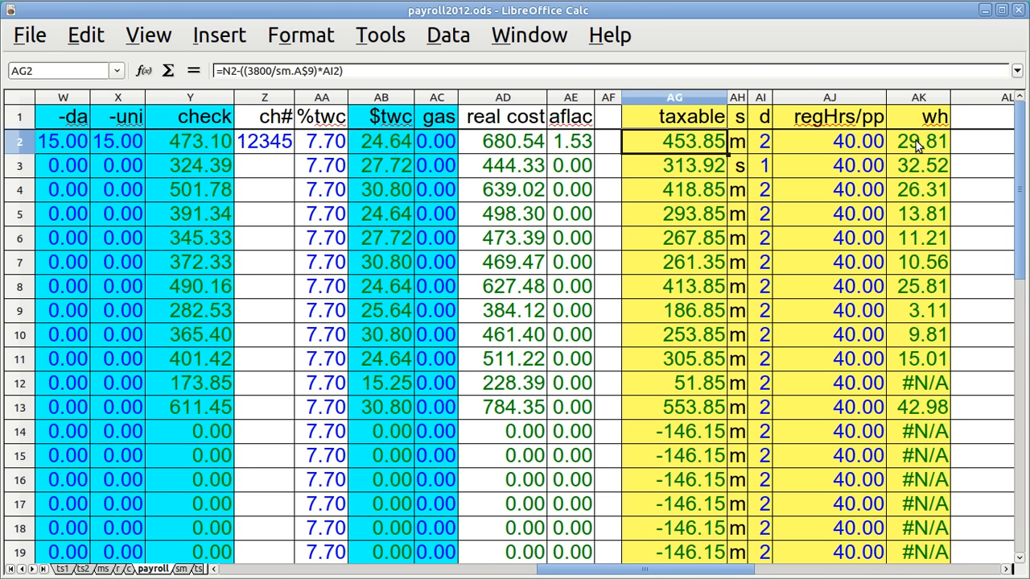
- Go back to the start of row 2 and review its entries from who through the reg hrs formula in E2
{"action": "key", "text": "Left"}
{"action": "key", "text": "Left"}
{"action": "key", "text": "Left"}
{"action": "key", "text": "Left"}
{"action": "key", "text": "Left"}
{"action": "key", "text": "Left"}
{"action": "key", "text": "Left"}
{"action": "key", "text": "Left"}
{"action": "key", "text": "Left"}
{"action": "key", "text": "Left"}
{"action": "key", "text": "Left"}
{"action": "key", "text": "Left"}
{"action": "key", "text": "Left"}
{"action": "key", "text": "Left"}
{"action": "key", "text": "Left"}
{"action": "key", "text": "Left"}
{"action": "key", "text": "Left"}
{"action": "key", "text": "Left"}
{"action": "key", "text": "Left"}
{"action": "key", "text": "Left"}
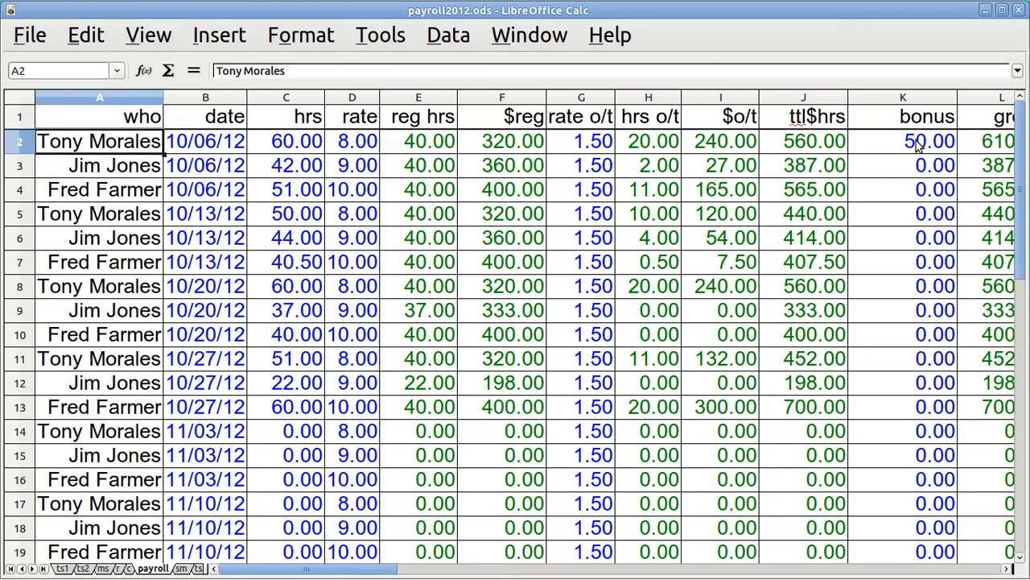
{"action": "key", "text": "Right"}
{"action": "key", "text": "Right"}
{"action": "key", "text": "Right"}
{"action": "key", "text": "Right"}
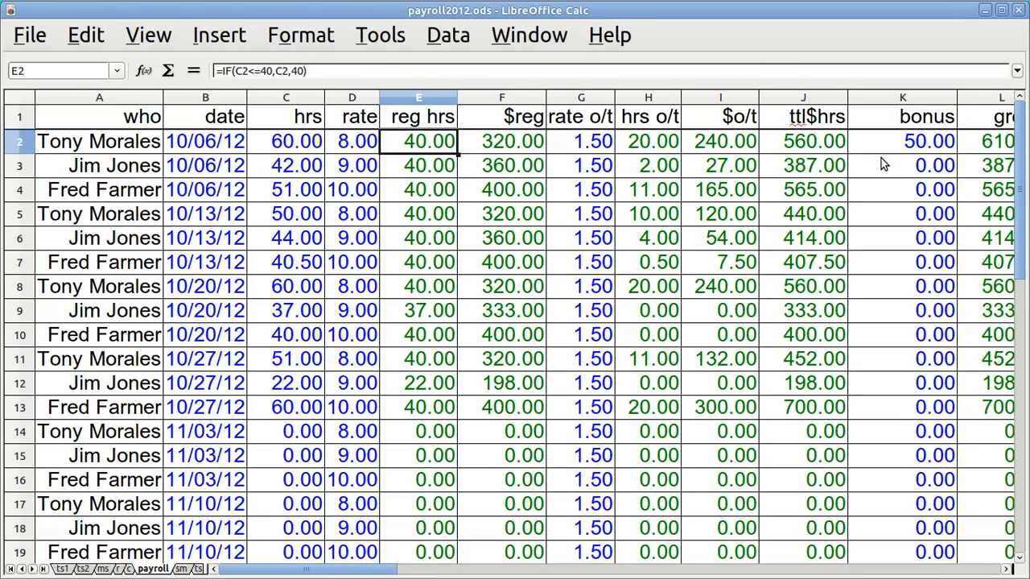
- On the ts2 sheet, set the Monday date in B2 to 9/1
{"action": "left_click", "coordinate": [84, 569]}
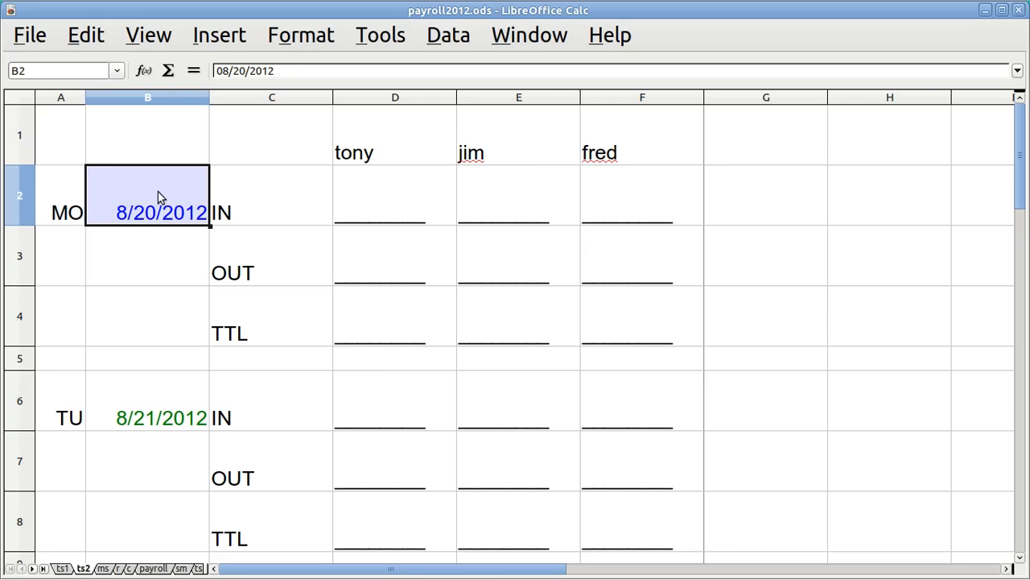
{"action": "type", "text": "9/1"}
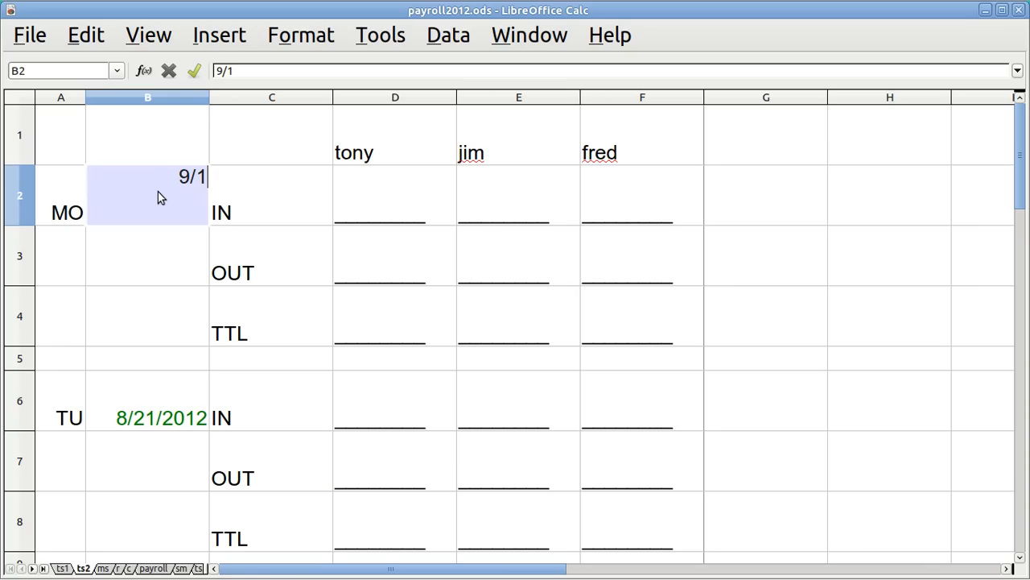
{"action": "key", "text": "Return"}
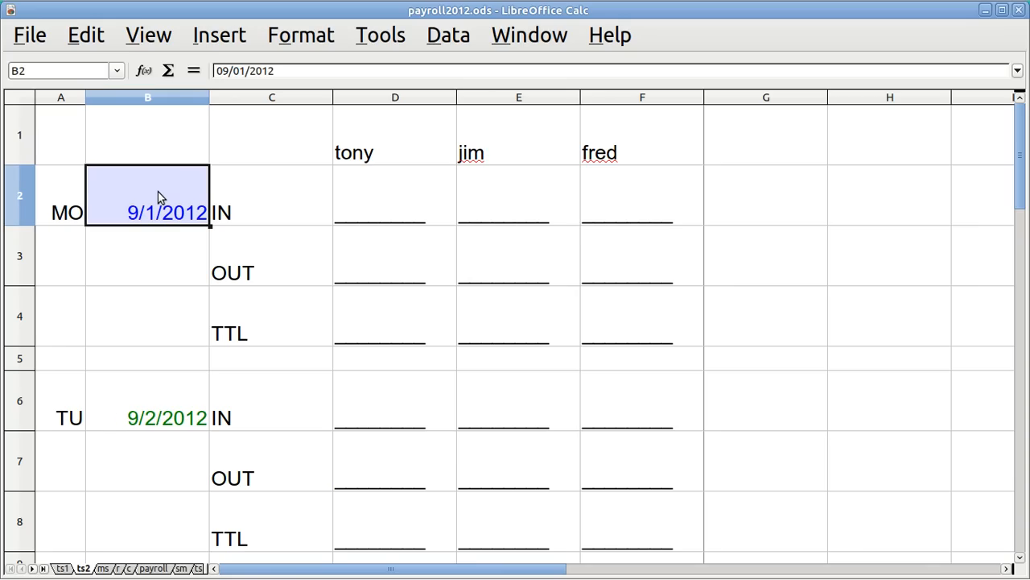
- Examine the date formulas in column B of the ts2 sheet for Tuesday through Saturday, down to the last TTL row
{"action": "left_click", "coordinate": [152, 421]}
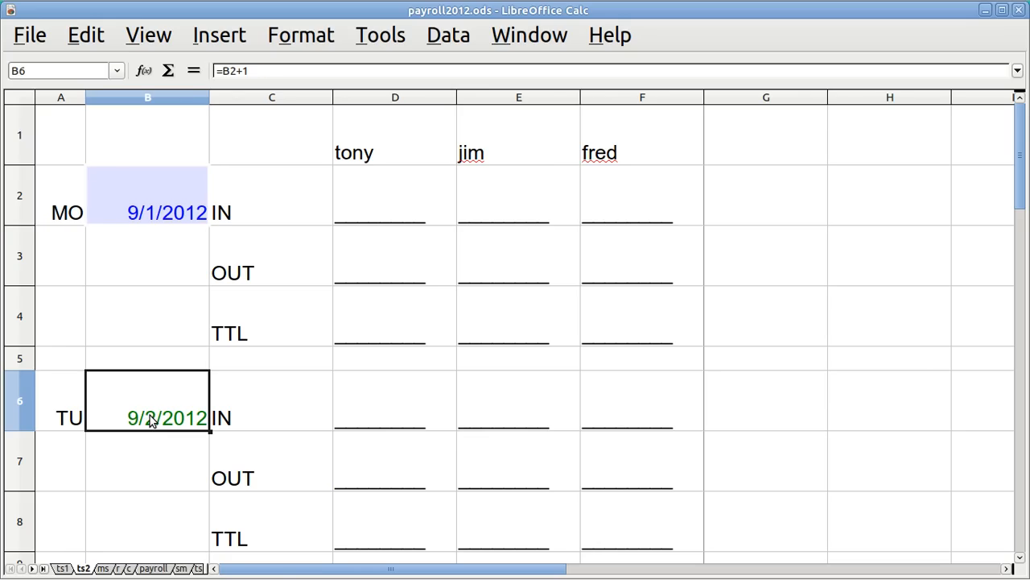
{"action": "key", "text": "Down"}
{"action": "key", "text": "Down"}
{"action": "key", "text": "Down"}
{"action": "key", "text": "Down"}
{"action": "key", "text": "Down"}
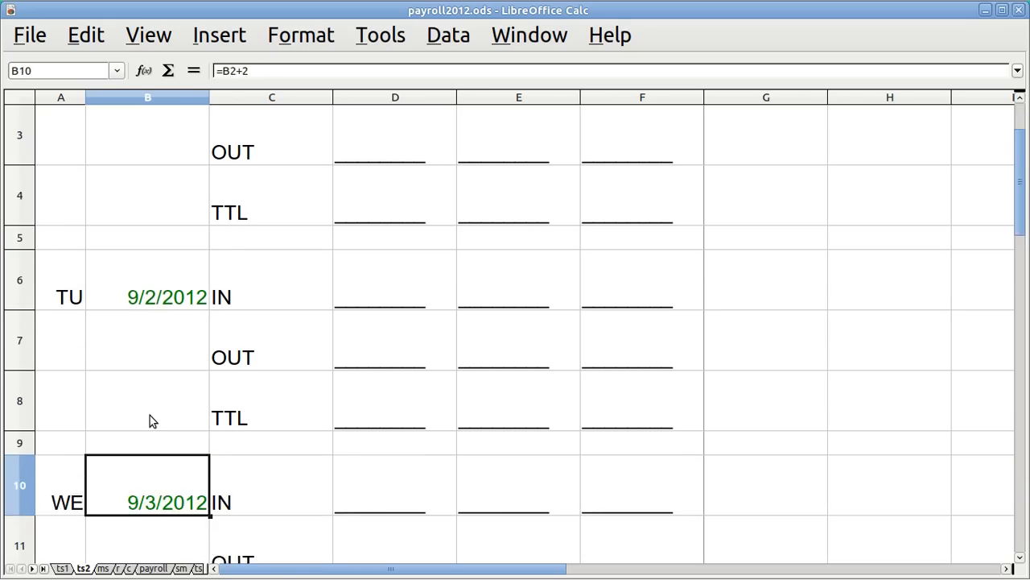
{"action": "key", "text": "Up"}
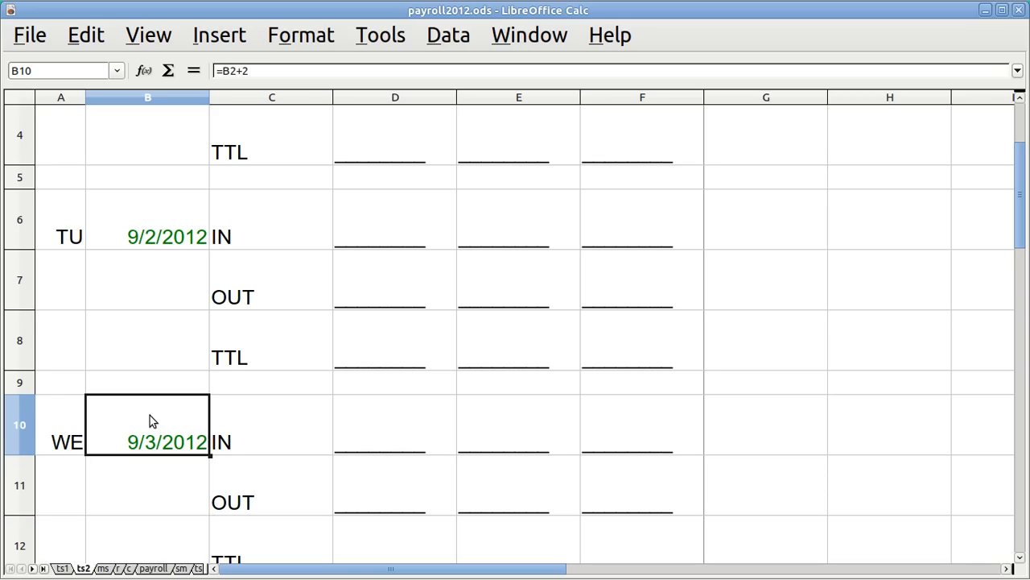
{"action": "key", "text": "Down"}
{"action": "key", "text": "Down"}
{"action": "key", "text": "Down"}
{"action": "key", "text": "Down"}
{"action": "key", "text": "Down"}
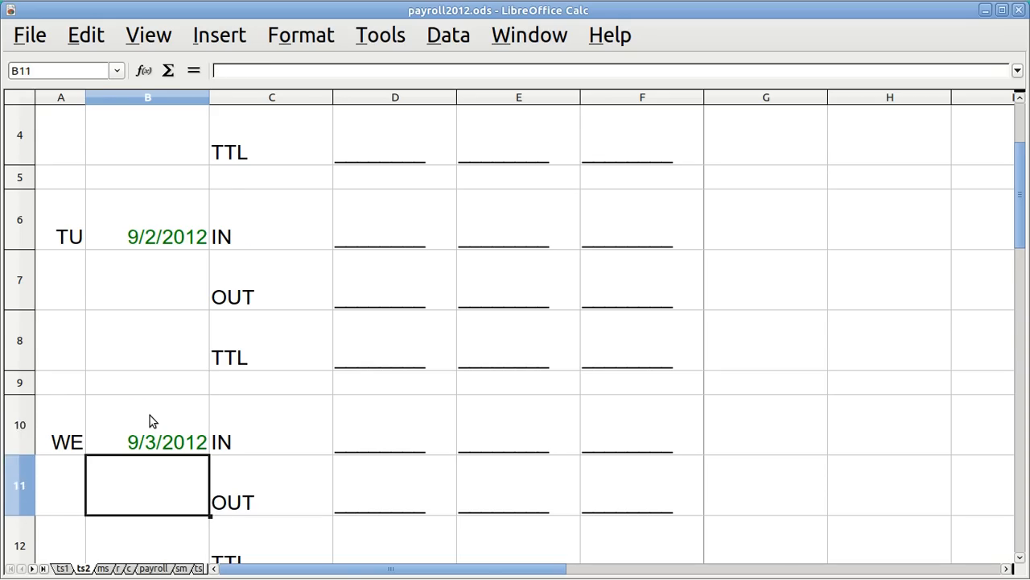
{"action": "key", "text": "Down"}
{"action": "key", "text": "Down"}
{"action": "key", "text": "Down"}
{"action": "key", "text": "Down"}
{"action": "key", "text": "Down"}
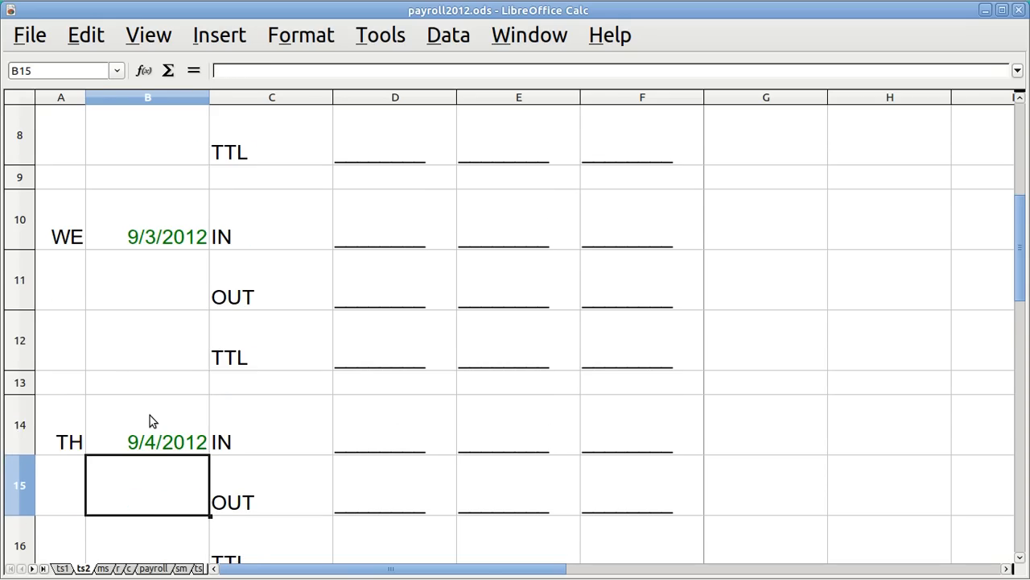
{"action": "key", "text": "Up"}
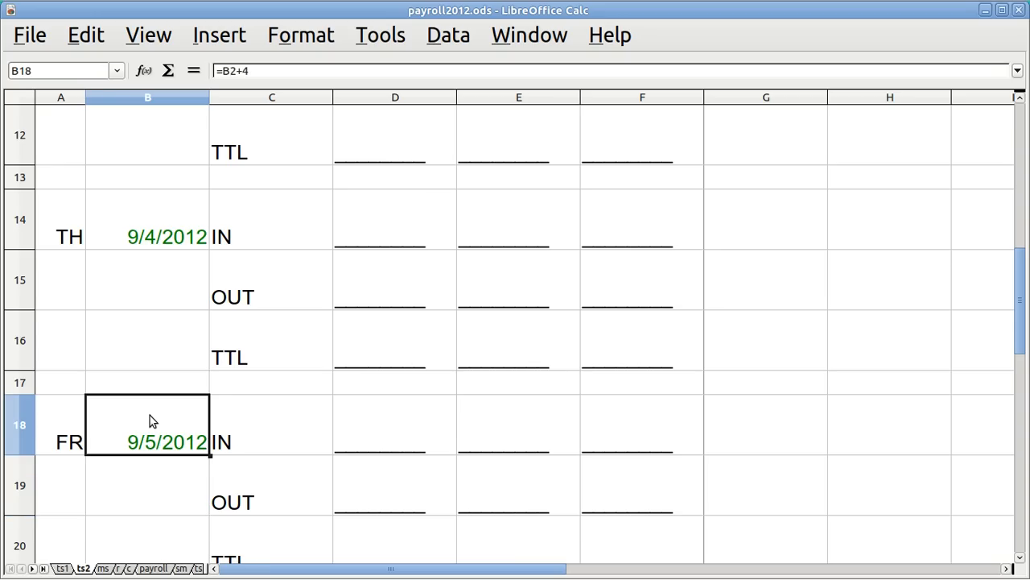
{"action": "key", "text": "Down"}
{"action": "key", "text": "Down"}
{"action": "key", "text": "Down"}
{"action": "key", "text": "Down"}
{"action": "key", "text": "Down"}
{"action": "key", "text": "Up"}
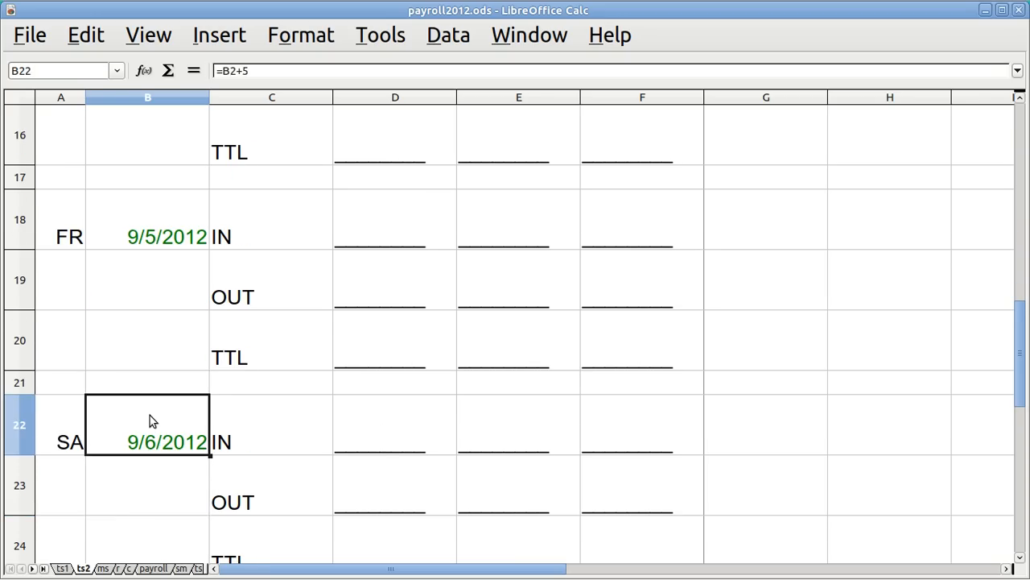
{"action": "key", "text": "Down"}
{"action": "key", "text": "Down"}
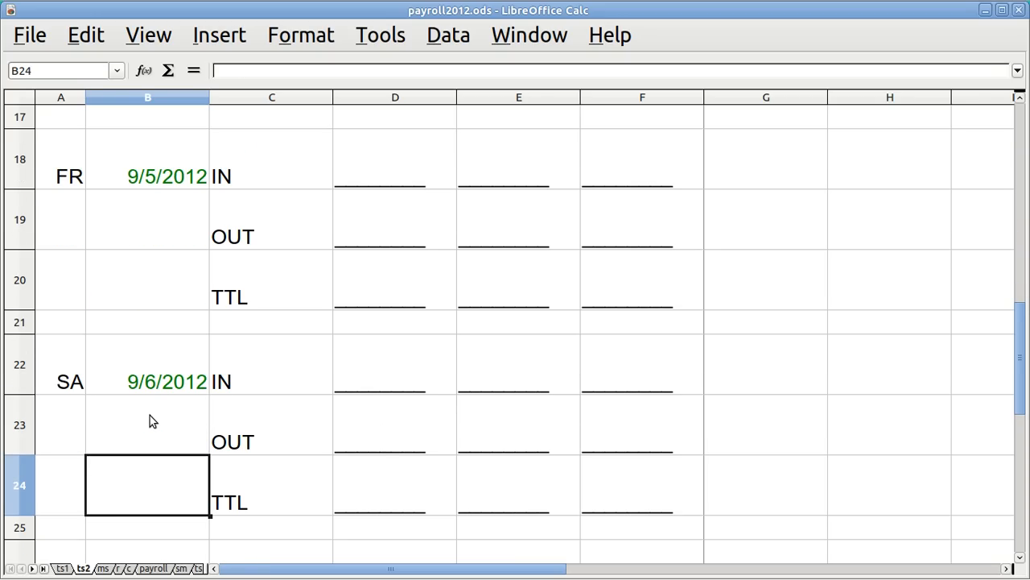
- Return to the first day of the ts2 sheet and review Monday's IN, OUT and TTL blanks in D2:D4
{"action": "key", "text": "Up"}
{"action": "key", "text": "Up"}
{"action": "key", "text": "Up"}
{"action": "key", "text": "Up"}
{"action": "key", "text": "Up"}
{"action": "key", "text": "Up"}
{"action": "key", "text": "Up"}
{"action": "key", "text": "Up"}
{"action": "key", "text": "Up"}
{"action": "key", "text": "Up"}
{"action": "key", "text": "Up"}
{"action": "key", "text": "Up"}
{"action": "key", "text": "Up"}
{"action": "key", "text": "Up"}
{"action": "key", "text": "Up"}
{"action": "key", "text": "Up"}
{"action": "key", "text": "Up"}
{"action": "key", "text": "Up"}
{"action": "key", "text": "Up"}
{"action": "key", "text": "Up"}
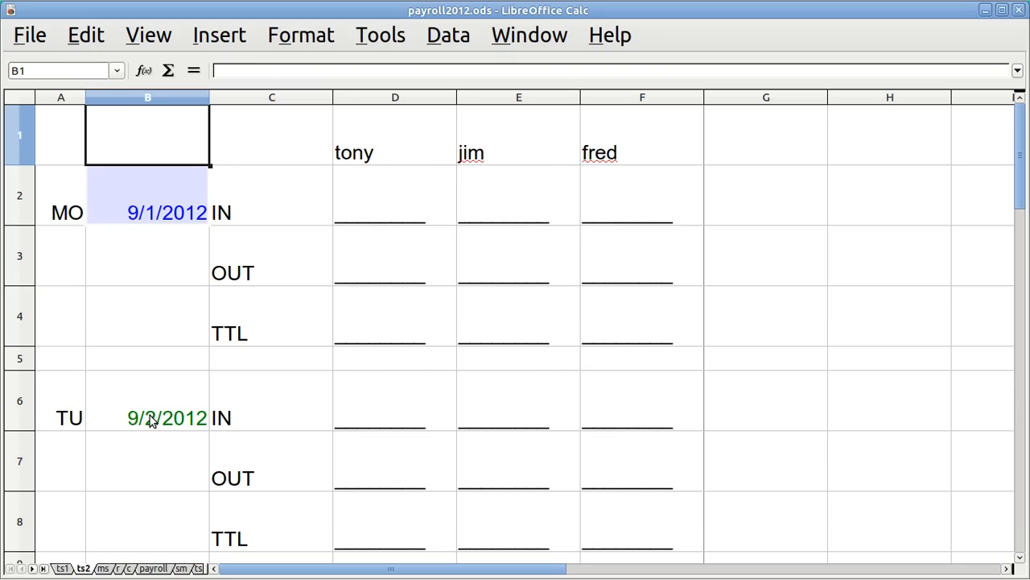
{"action": "key", "text": "Down"}
{"action": "key", "text": "Right"}
{"action": "key", "text": "Right"}
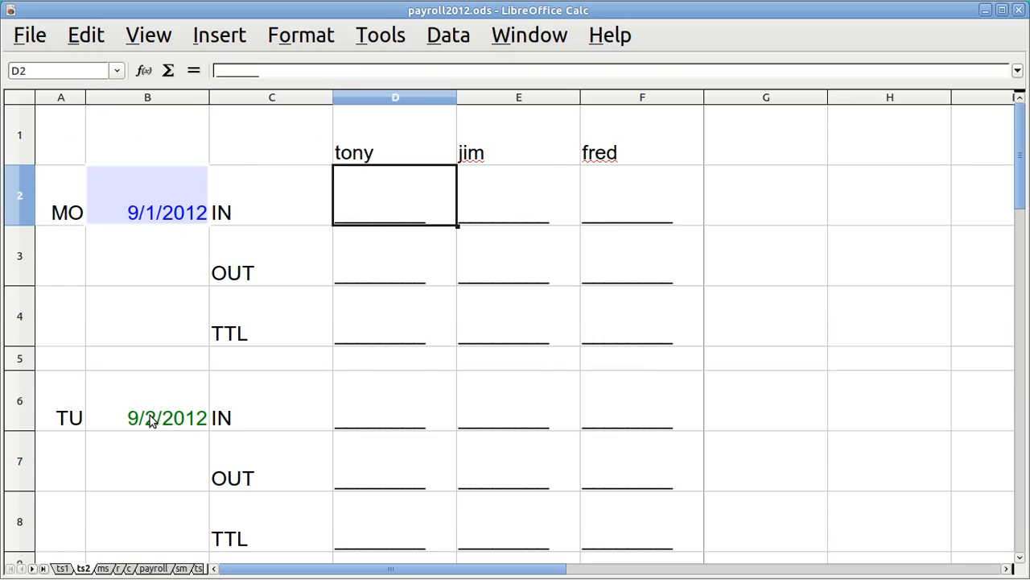
{"action": "key", "text": "Down"}
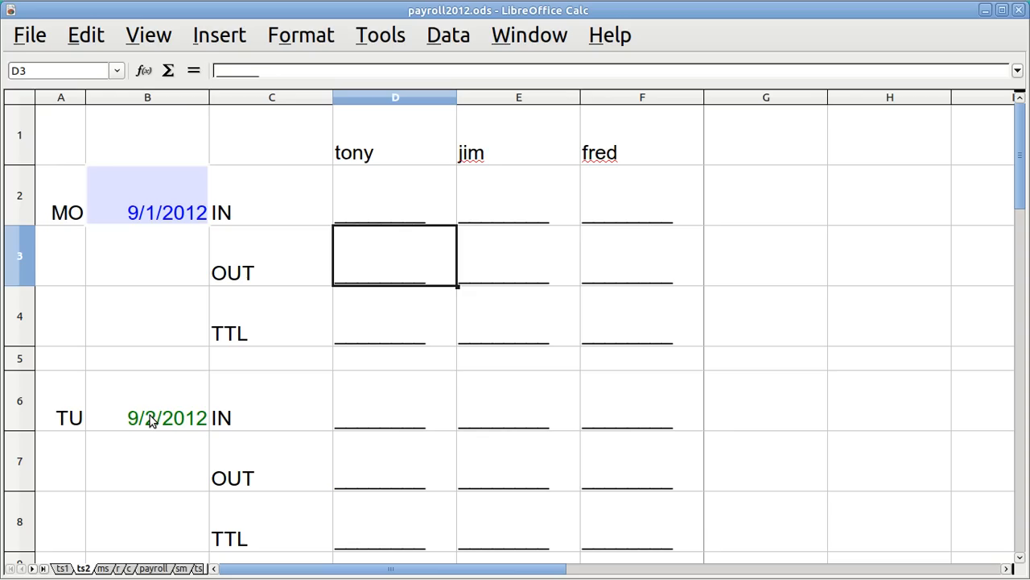
{"action": "key", "text": "Down"}
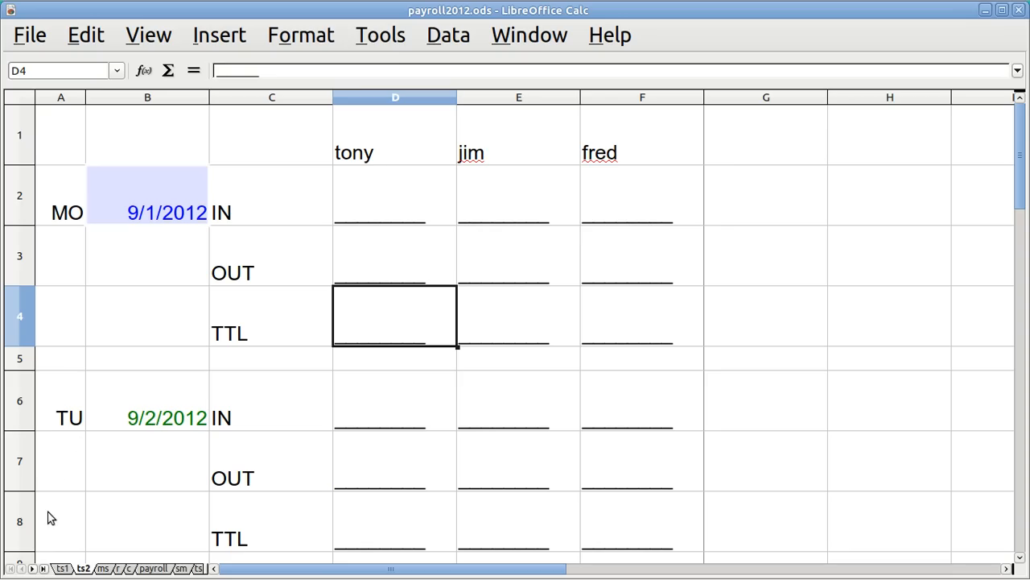
- Open the ts1 sheet and examine the daily in/out times and hours totals of the first two weekly blocks down to row 28
{"action": "left_click", "coordinate": [62, 568]}
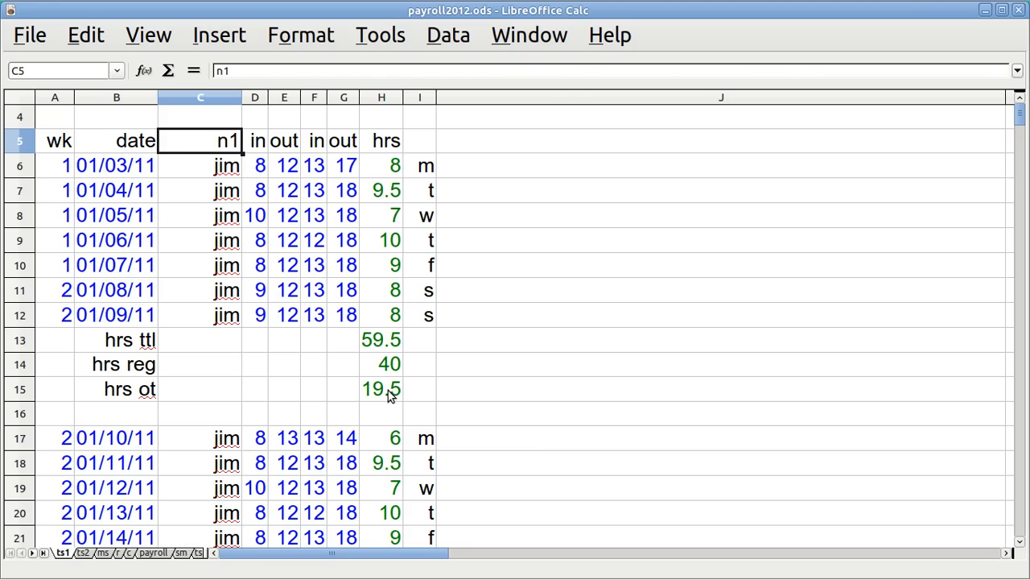
{"action": "key", "text": "Down"}
{"action": "key", "text": "Down"}
{"action": "key", "text": "Down"}
{"action": "key", "text": "Down"}
{"action": "key", "text": "Down"}
{"action": "key", "text": "Down"}
{"action": "key", "text": "Down"}
{"action": "key", "text": "Down"}
{"action": "key", "text": "Down"}
{"action": "key", "text": "Down"}
{"action": "key", "text": "Down"}
{"action": "key", "text": "Down"}
{"action": "key", "text": "Down"}
{"action": "key", "text": "Down"}
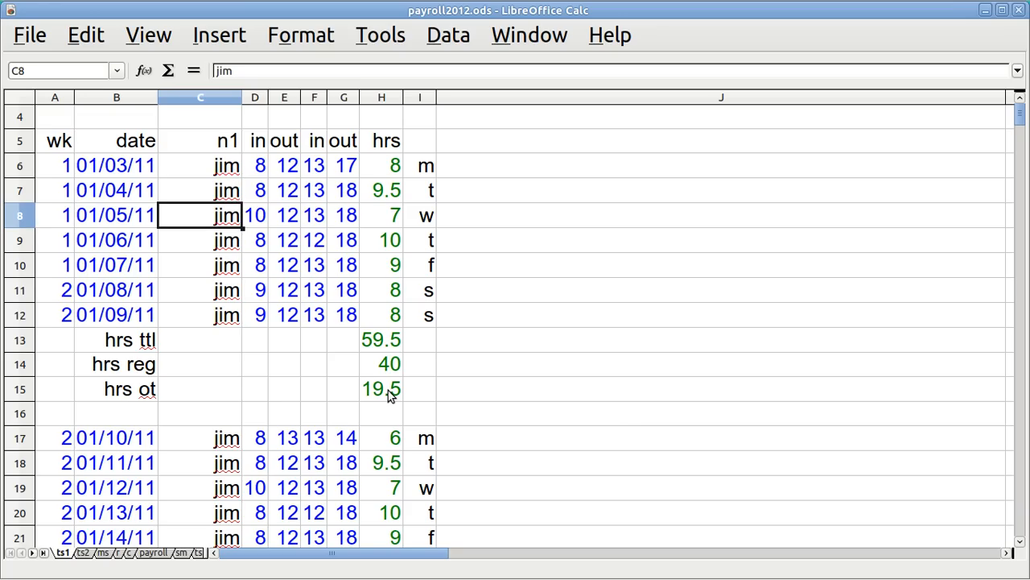
{"action": "key", "text": "Down"}
{"action": "key", "text": "Down"}
{"action": "key", "text": "Down"}
{"action": "key", "text": "Down"}
{"action": "key", "text": "Down"}
{"action": "key", "text": "Down"}
{"action": "key", "text": "Down"}
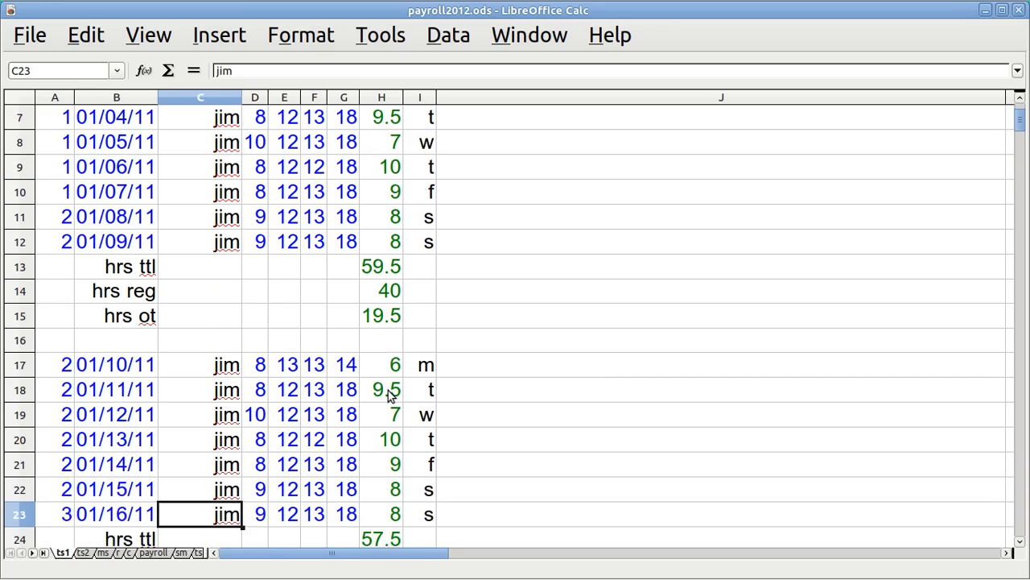
{"action": "key", "text": "Down"}
{"action": "key", "text": "Down"}
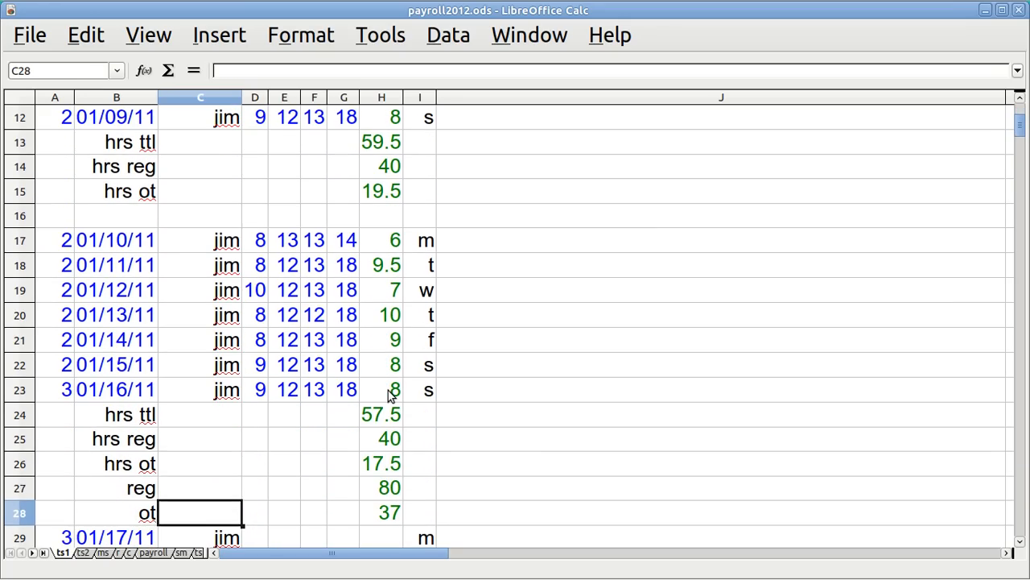
- Review the second weekly block's hrs ttl, hrs reg and hrs ot formulas in H24:H26
{"action": "key", "text": "Up"}
{"action": "key", "text": "Up"}
{"action": "key", "text": "Up"}
{"action": "key", "text": "Up"}
{"action": "key", "text": "Right"}
{"action": "key", "text": "Right"}
{"action": "key", "text": "Right"}
{"action": "key", "text": "Right"}
{"action": "key", "text": "Right"}
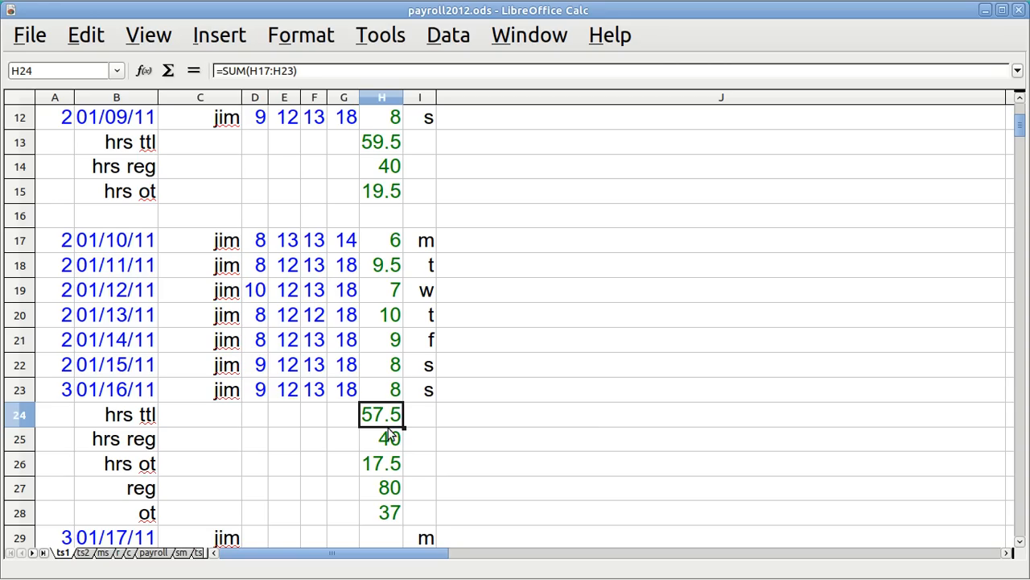
{"action": "key", "text": "Down"}
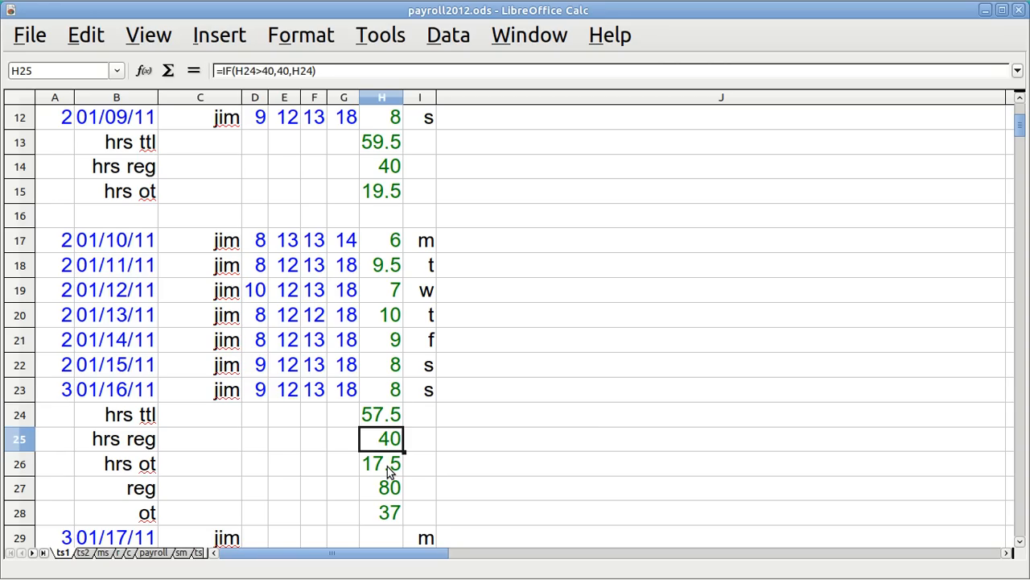
{"action": "key", "text": "Down"}
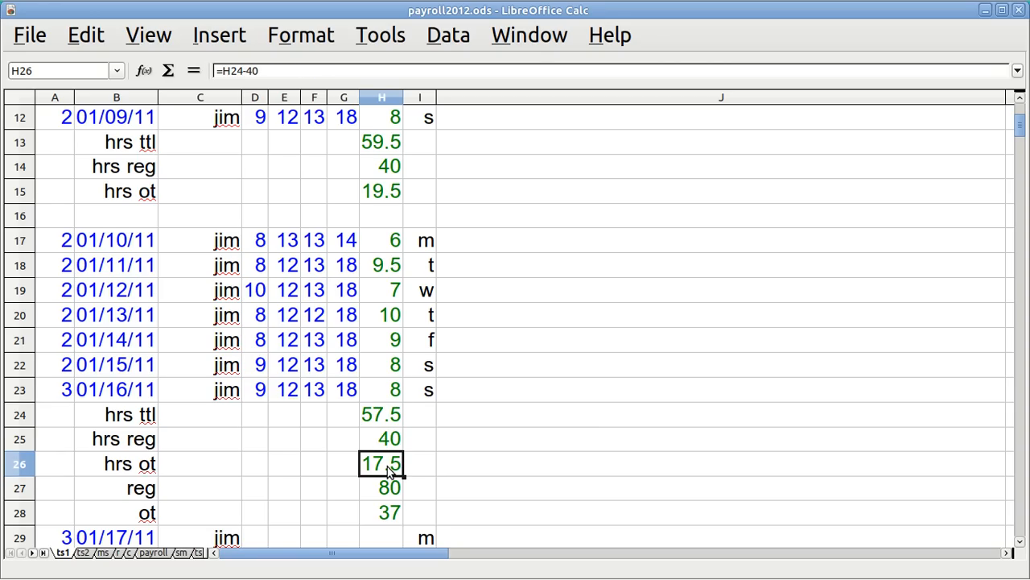
- Review the two-week reg and ot total formulas in H27:H28 of the ts1 sheet
{"action": "left_click", "coordinate": [390, 492]}
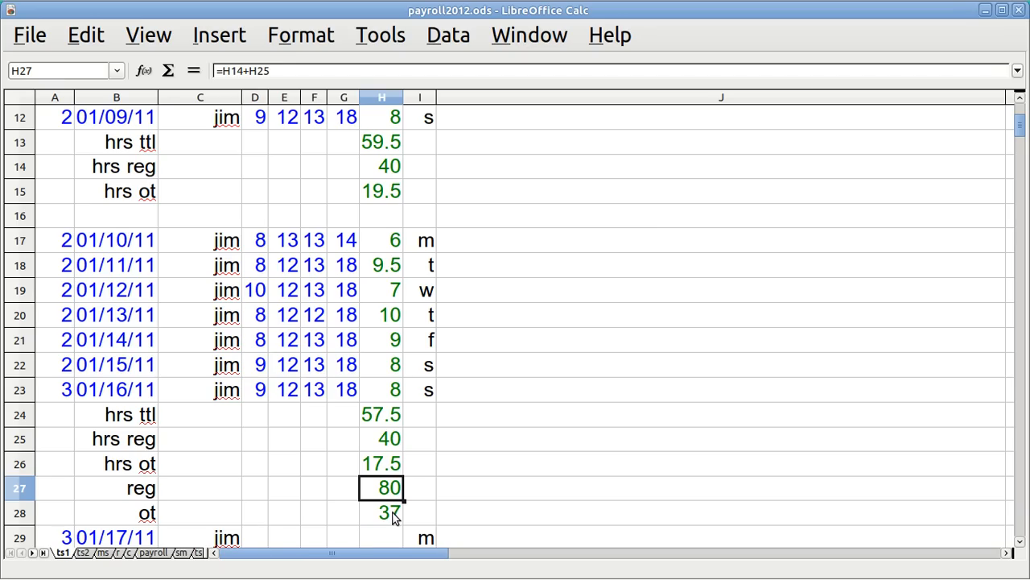
{"action": "left_click", "coordinate": [395, 517]}
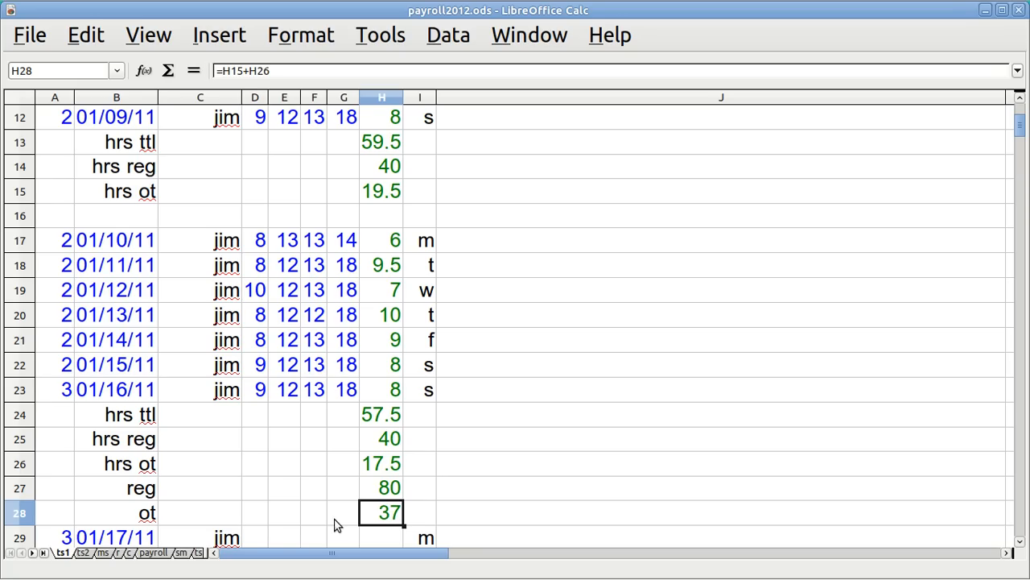
- Copy the first employee's payroll record, A2:AE2, from the payroll sheet
{"action": "left_click", "coordinate": [153, 553]}
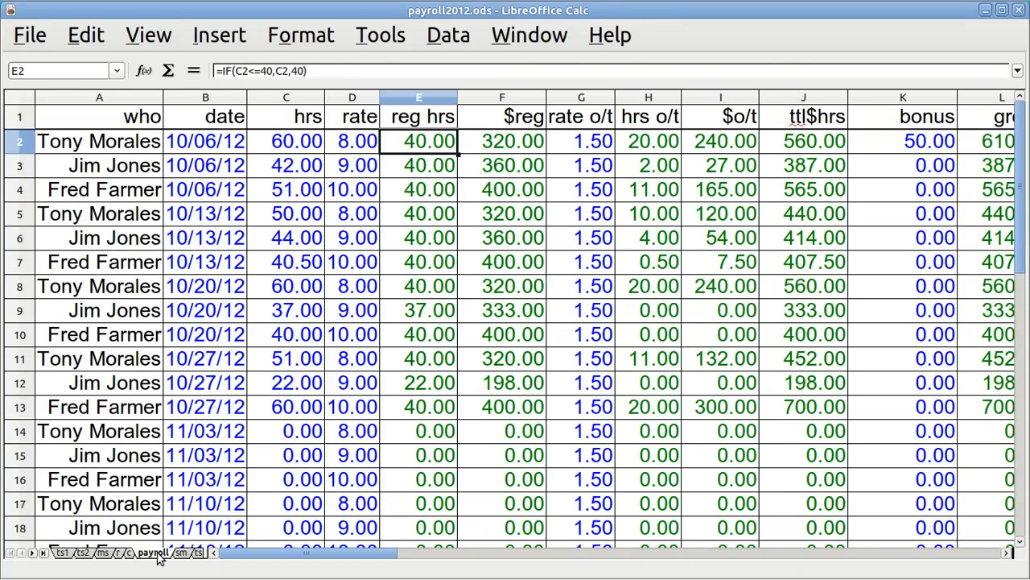
{"action": "left_click", "coordinate": [96, 144]}
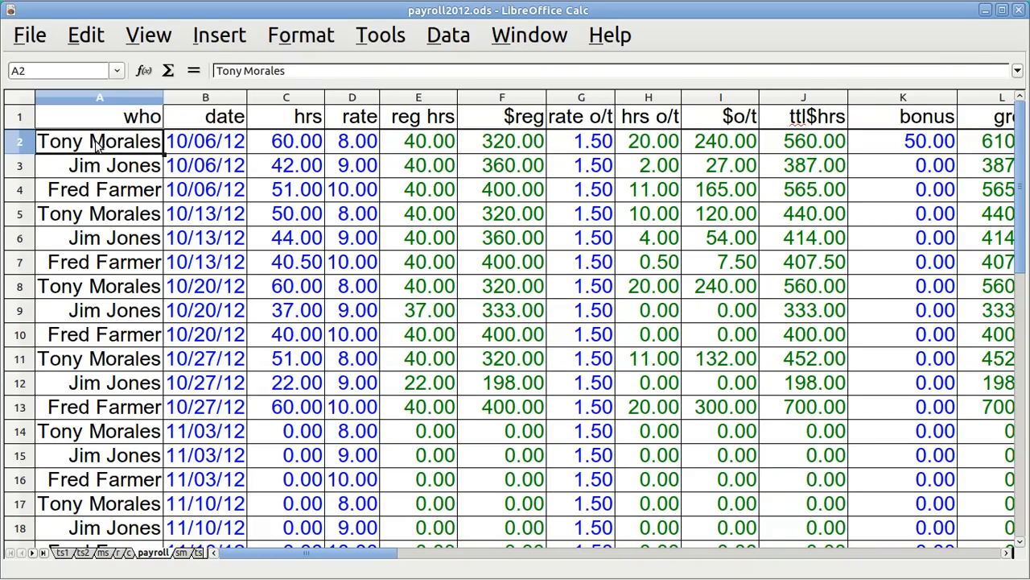
{"action": "key", "text": "ctrl+shift+Right"}
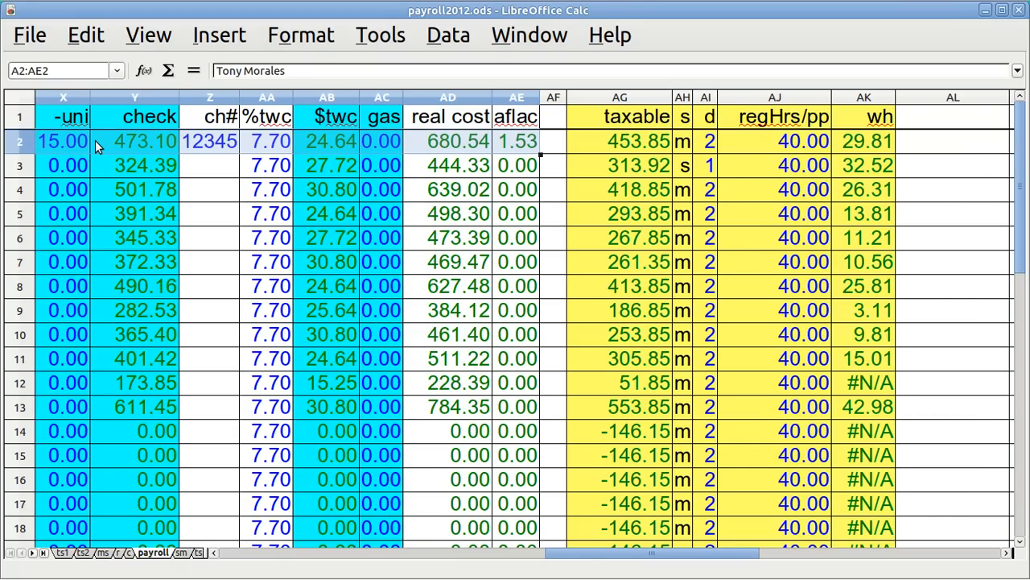
{"action": "key", "text": "ctrl+c"}
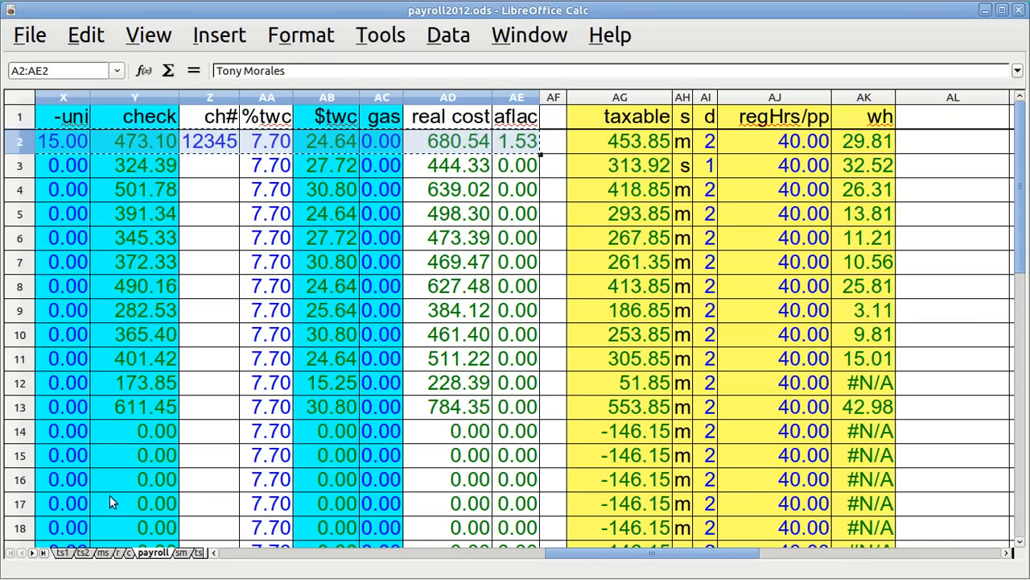
- Paste the copied payroll record into row 2 of the c sheet starting at A2, overwriting the existing data
{"action": "left_click", "coordinate": [129, 553]}
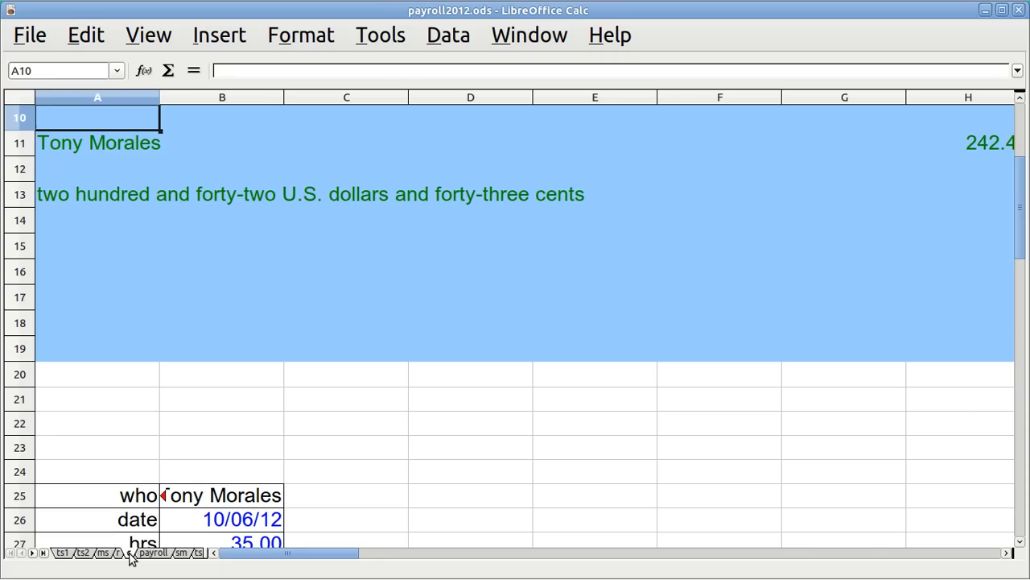
{"action": "key", "text": "Up"}
{"action": "key", "text": "Up"}
{"action": "key", "text": "Up"}
{"action": "key", "text": "Up"}
{"action": "key", "text": "Up"}
{"action": "key", "text": "Up"}
{"action": "key", "text": "Up"}
{"action": "key", "text": "Up"}
{"action": "key", "text": "Up"}
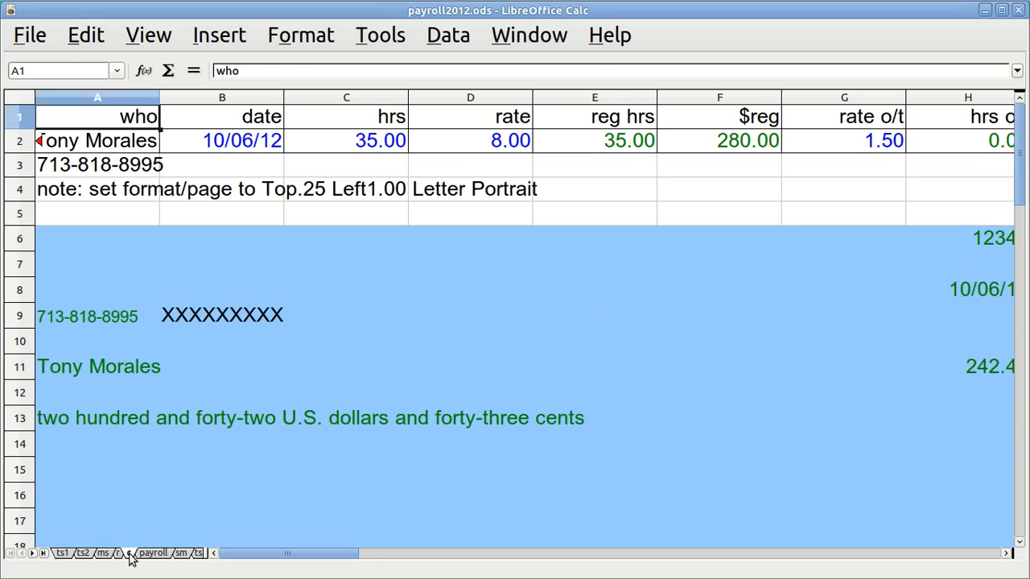
{"action": "key", "text": "Down"}
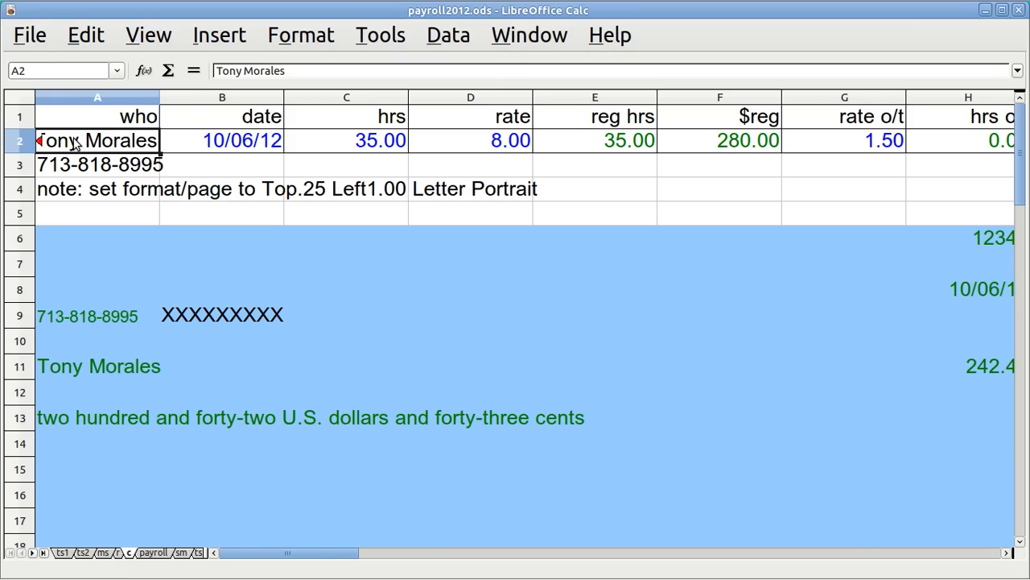
{"action": "key", "text": "ctrl+v"}
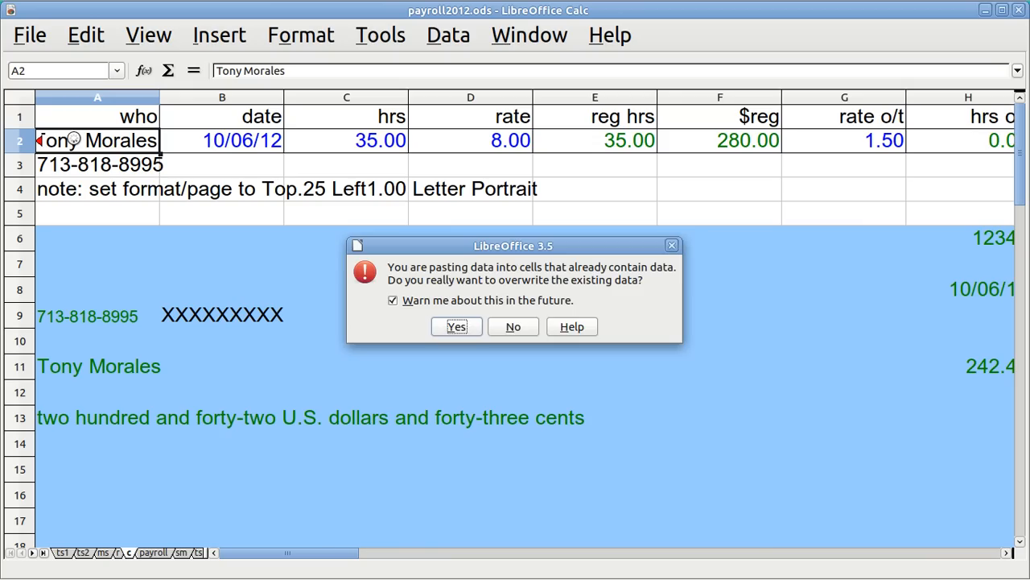
{"action": "key", "text": "Return"}
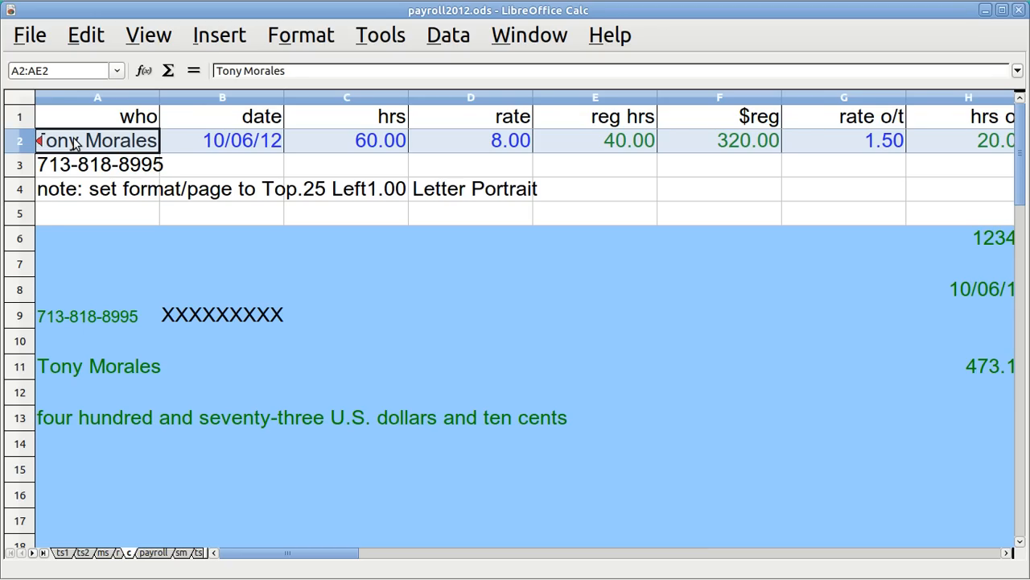
- Examine the c sheet's vertical pay stub in rows 25 to 55 and return to cell A1
{"action": "key", "text": "Down"}
{"action": "key", "text": "Down"}
{"action": "key", "text": "Down"}
{"action": "key", "text": "Down"}
{"action": "key", "text": "Down"}
{"action": "key", "text": "Down"}
{"action": "key", "text": "Down"}
{"action": "key", "text": "Down"}
{"action": "key", "text": "Down"}
{"action": "key", "text": "Down"}
{"action": "key", "text": "Down"}
{"action": "key", "text": "Down"}
{"action": "key", "text": "Down"}
{"action": "key", "text": "Down"}
{"action": "key", "text": "Down"}
{"action": "key", "text": "Down"}
{"action": "key", "text": "Down"}
{"action": "key", "text": "Down"}
{"action": "key", "text": "Down"}
{"action": "key", "text": "Down"}
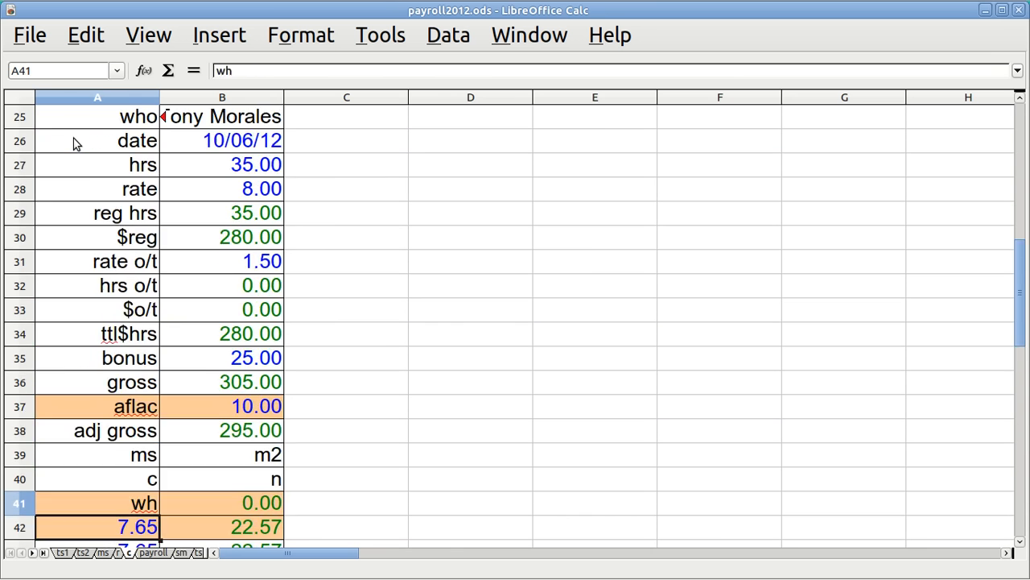
{"action": "key", "text": "Down"}
{"action": "key", "text": "Down"}
{"action": "key", "text": "Down"}
{"action": "key", "text": "Down"}
{"action": "key", "text": "Down"}
{"action": "key", "text": "Down"}
{"action": "key", "text": "Down"}
{"action": "key", "text": "Down"}
{"action": "key", "text": "Down"}
{"action": "key", "text": "Down"}
{"action": "key", "text": "Down"}
{"action": "key", "text": "Down"}
{"action": "key", "text": "Down"}
{"action": "key", "text": "Down"}
{"action": "key", "text": "Down"}
{"action": "key", "text": "Down"}
{"action": "key", "text": "Down"}
{"action": "key", "text": "Down"}
{"action": "key", "text": "Down"}
{"action": "key", "text": "Down"}
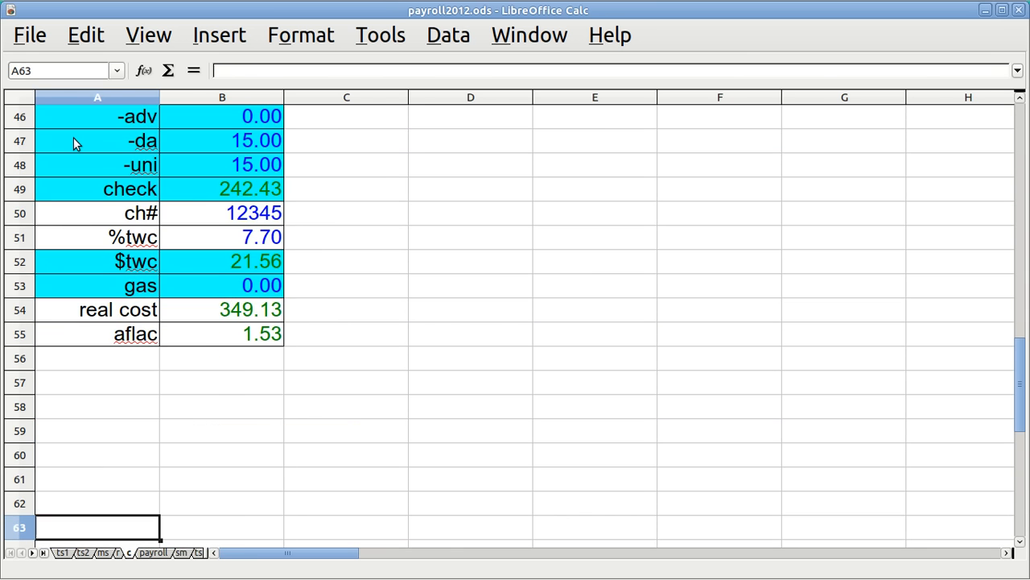
{"action": "key", "text": "Up"}
{"action": "key", "text": "Up"}
{"action": "key", "text": "Up"}
{"action": "key", "text": "Up"}
{"action": "key", "text": "Up"}
{"action": "key", "text": "Up"}
{"action": "key", "text": "Up"}
{"action": "key", "text": "Up"}
{"action": "key", "text": "Up"}
{"action": "key", "text": "Up"}
{"action": "key", "text": "Up"}
{"action": "key", "text": "Up"}
{"action": "key", "text": "Up"}
{"action": "key", "text": "Up"}
{"action": "key", "text": "Up"}
{"action": "key", "text": "Up"}
{"action": "key", "text": "Up"}
{"action": "key", "text": "Up"}
{"action": "key", "text": "Up"}
{"action": "key", "text": "Up"}
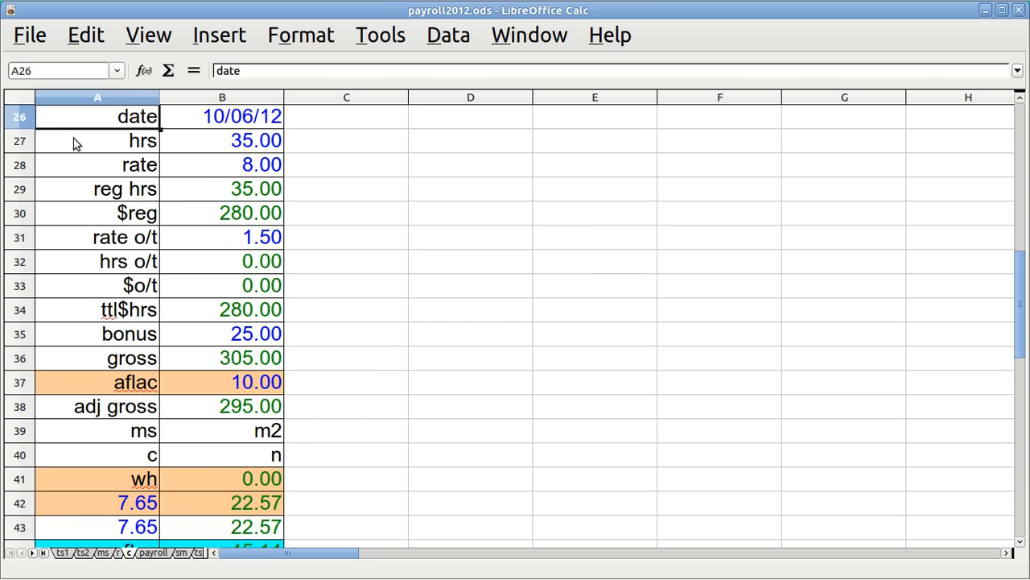
{"action": "key", "text": "Up"}
{"action": "key", "text": "Up"}
{"action": "key", "text": "Up"}
{"action": "key", "text": "Up"}
{"action": "key", "text": "Up"}
{"action": "key", "text": "Up"}
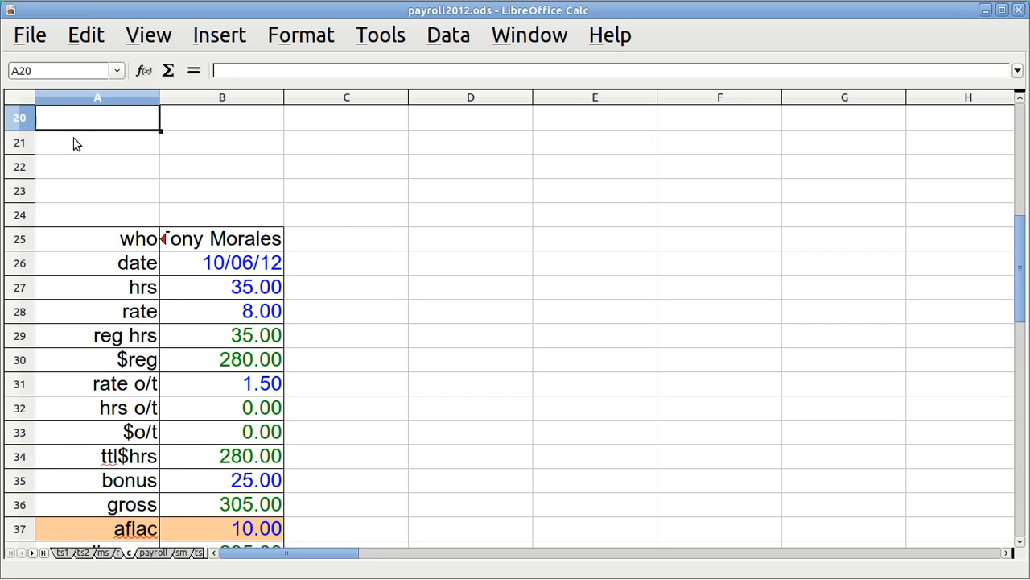
{"action": "key", "text": "Up"}
{"action": "key", "text": "Up"}
{"action": "key", "text": "Up"}
{"action": "key", "text": "Up"}
{"action": "key", "text": "Up"}
{"action": "key", "text": "Up"}
{"action": "key", "text": "Up"}
{"action": "key", "text": "Up"}
{"action": "key", "text": "Up"}
{"action": "key", "text": "Up"}
{"action": "key", "text": "Up"}
{"action": "key", "text": "Up"}
{"action": "key", "text": "Up"}
{"action": "key", "text": "Up"}
{"action": "key", "text": "Up"}
{"action": "key", "text": "Up"}
{"action": "key", "text": "Up"}
{"action": "key", "text": "Up"}
{"action": "key", "text": "Up"}
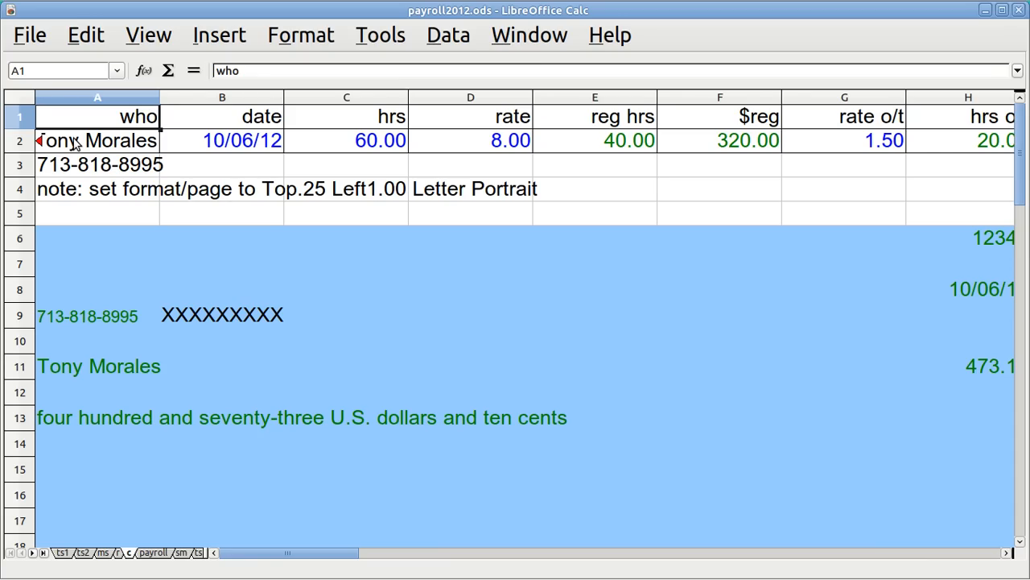
- Open the page preview of the c sheet and enlarge it to inspect the full width of the blue check area
{"action": "left_click", "coordinate": [38, 40]}
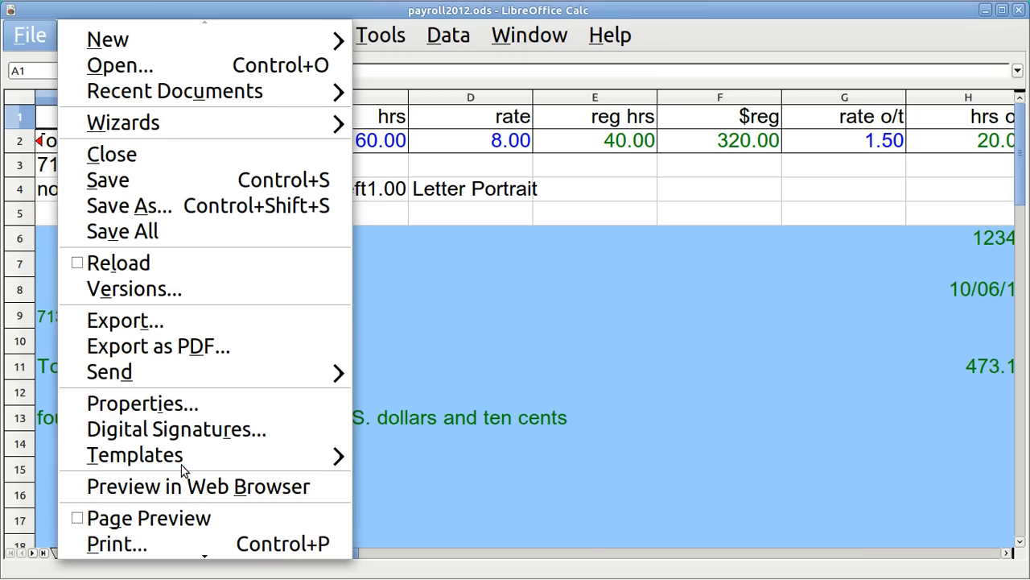
{"action": "left_click", "coordinate": [184, 519]}
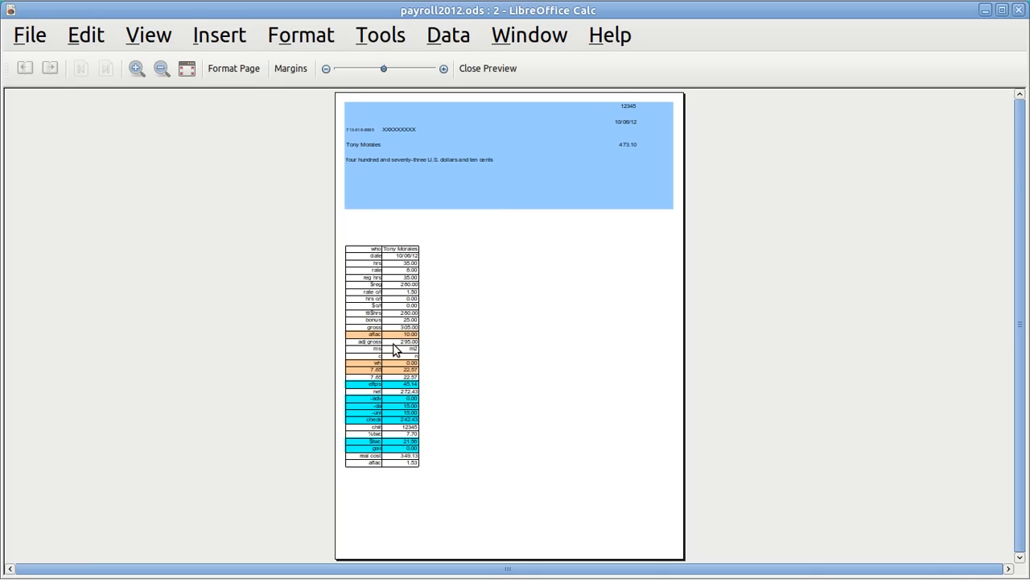
{"action": "scroll", "coordinate": [393, 348], "scroll_direction": "up", "scroll_amount": 5, "text": "ctrl"}
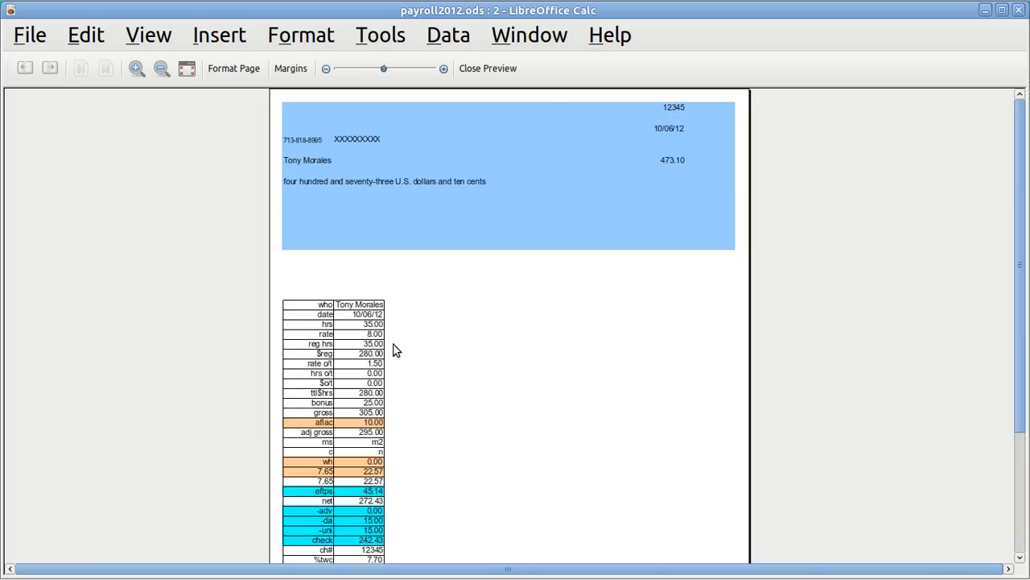
{"action": "scroll", "coordinate": [393, 348], "scroll_direction": "up", "scroll_amount": 2, "text": "ctrl"}
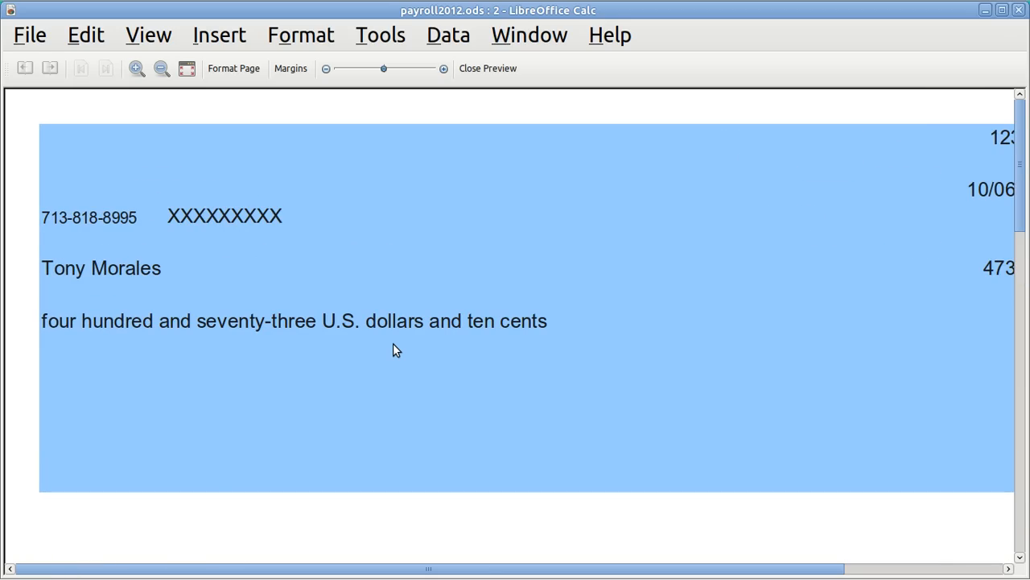
{"action": "scroll", "coordinate": [394, 349], "scroll_direction": "down", "scroll_amount": 2, "text": "ctrl"}
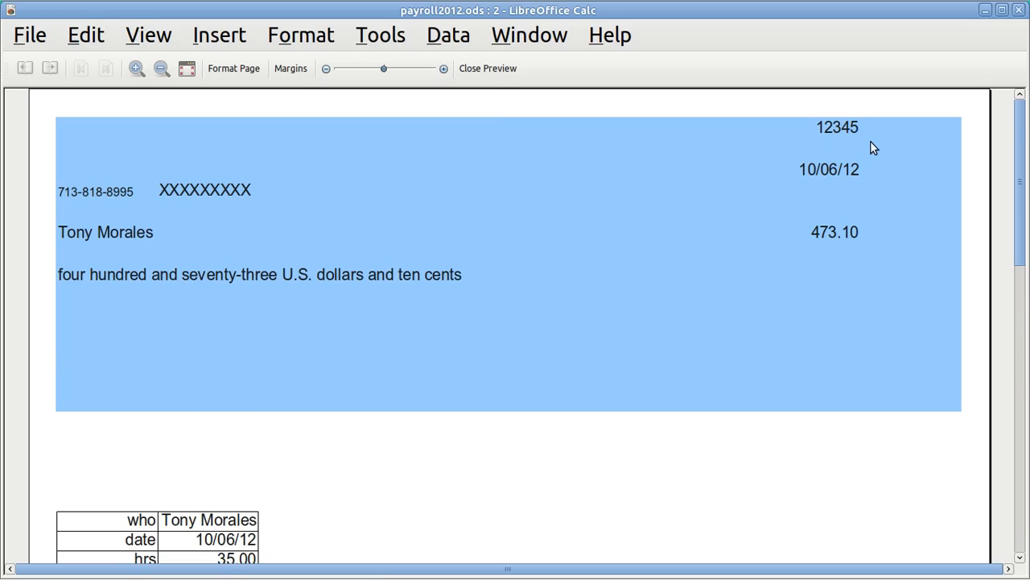
- Read the previewed pay stub below the check from who down to check, return to the page's start and close the preview
{"action": "scroll", "coordinate": [871, 153], "scroll_direction": "down", "scroll_amount": 5}
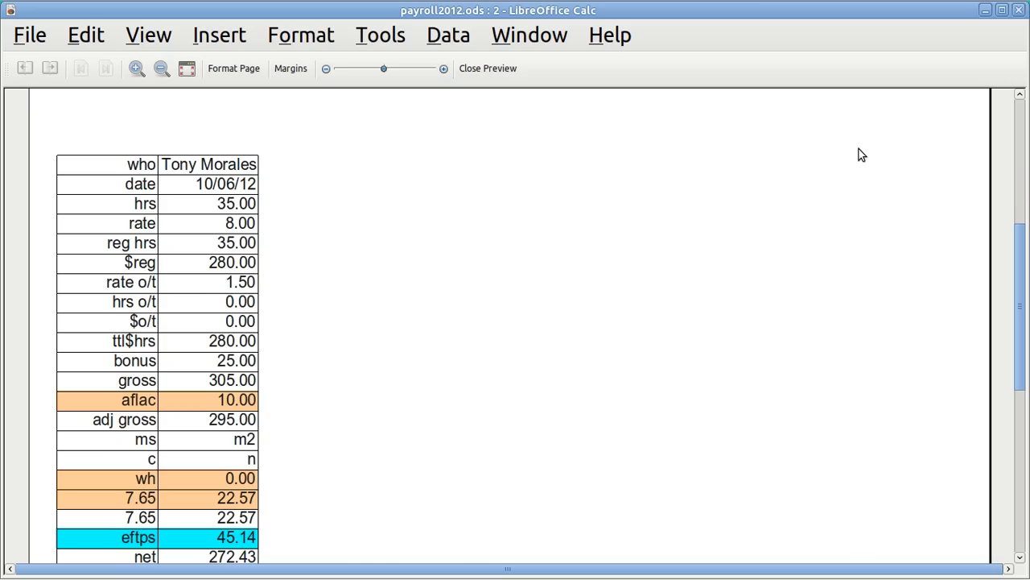
{"action": "scroll", "coordinate": [859, 154], "scroll_direction": "up", "scroll_amount": 5}
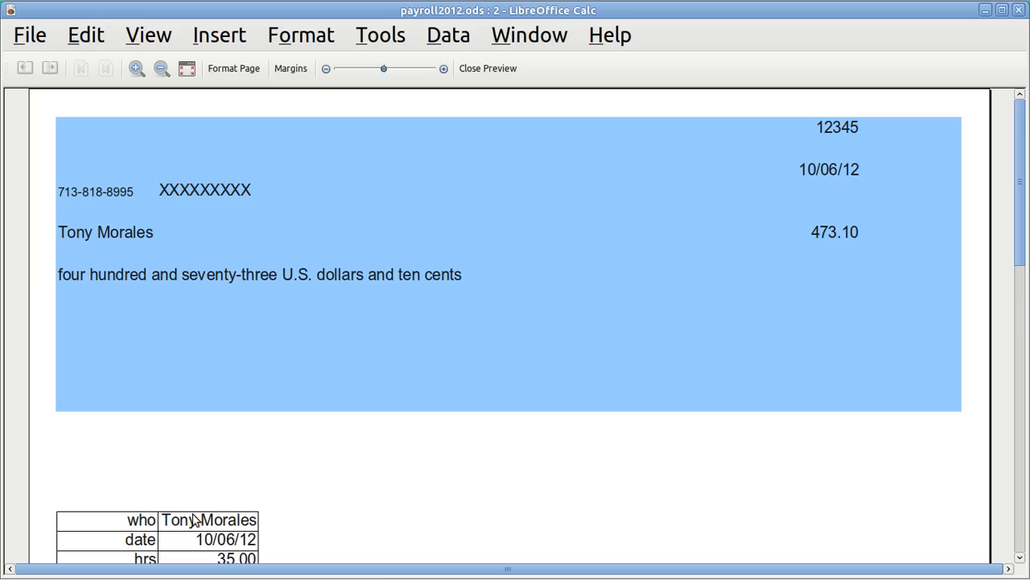
{"action": "scroll", "coordinate": [194, 519], "scroll_direction": "down", "scroll_amount": 3}
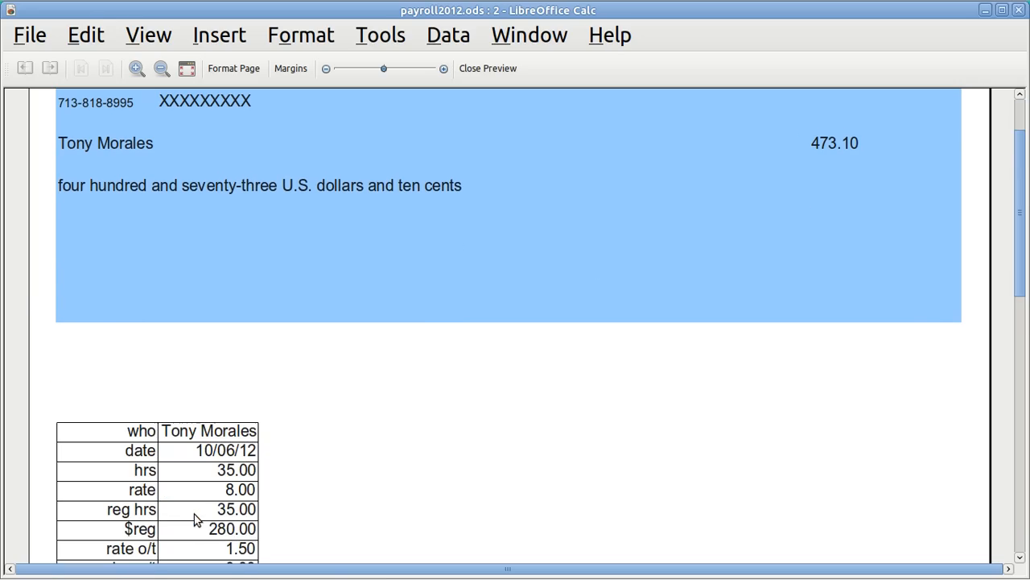
{"action": "scroll", "coordinate": [194, 519], "scroll_direction": "down", "scroll_amount": 4}
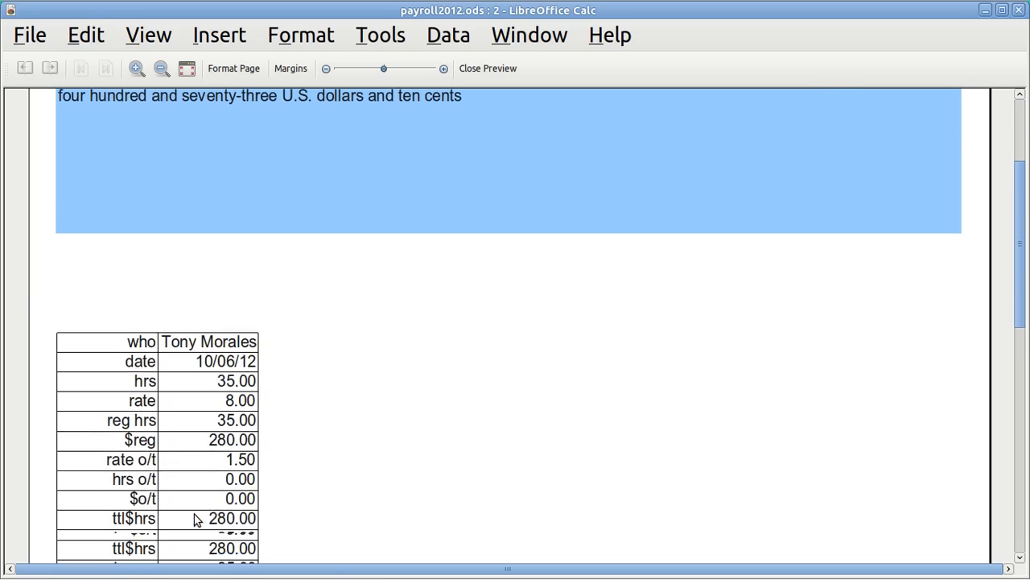
{"action": "scroll", "coordinate": [194, 519], "scroll_direction": "down", "scroll_amount": 4}
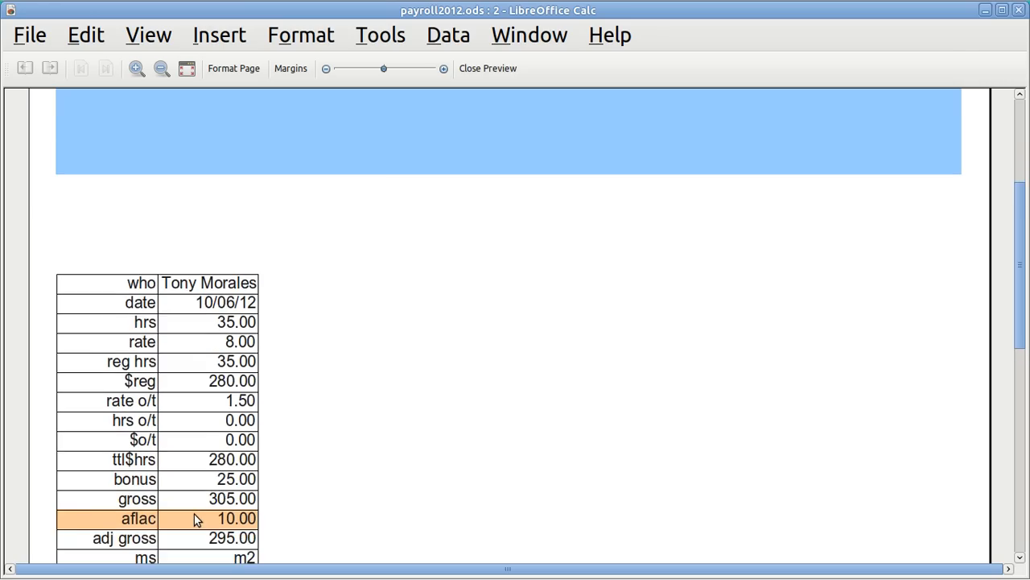
{"action": "scroll", "coordinate": [194, 515], "scroll_direction": "down", "scroll_amount": 4}
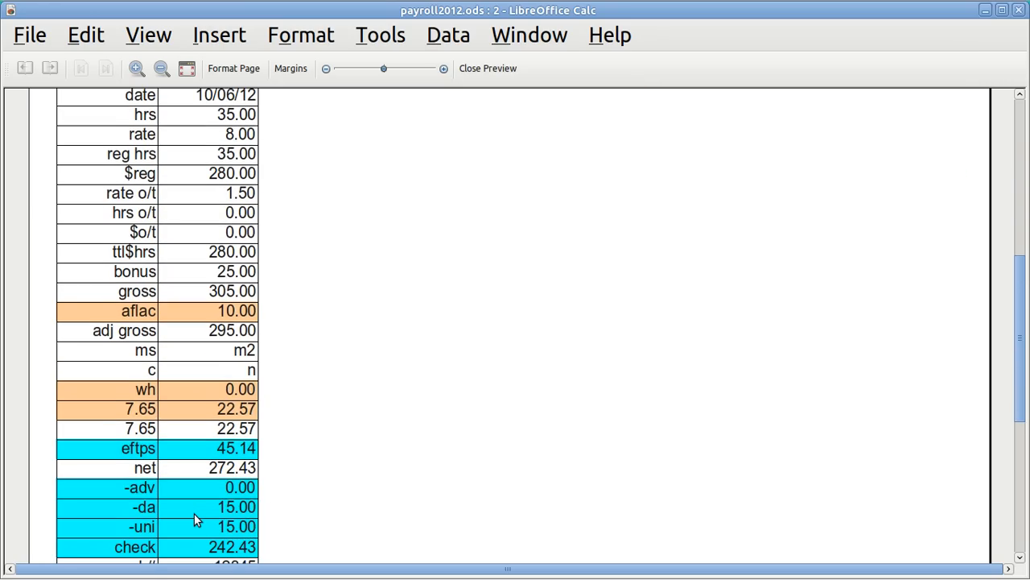
{"action": "scroll", "coordinate": [194, 514], "scroll_direction": "up", "scroll_amount": 15}
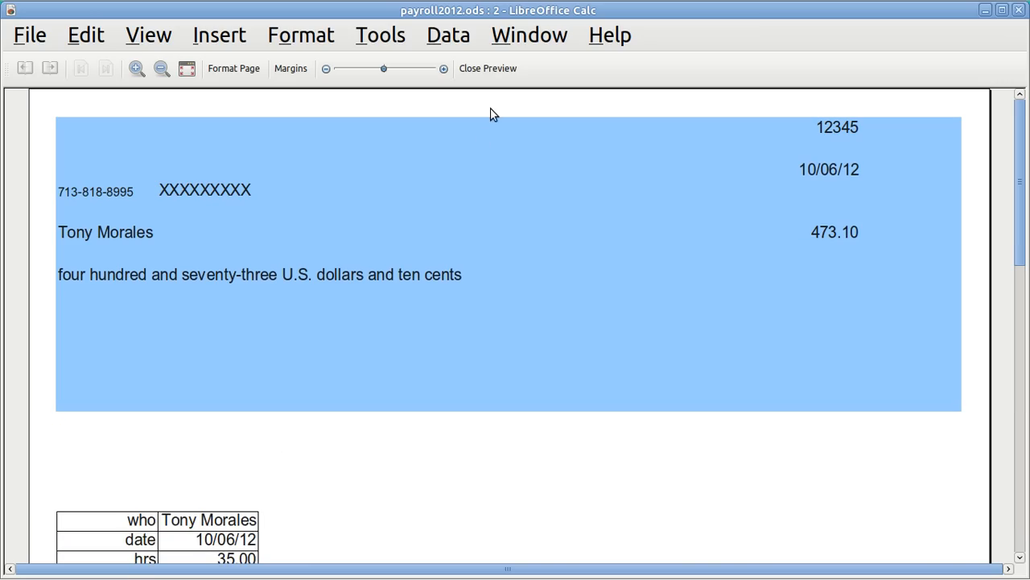
{"action": "left_click", "coordinate": [488, 69]}
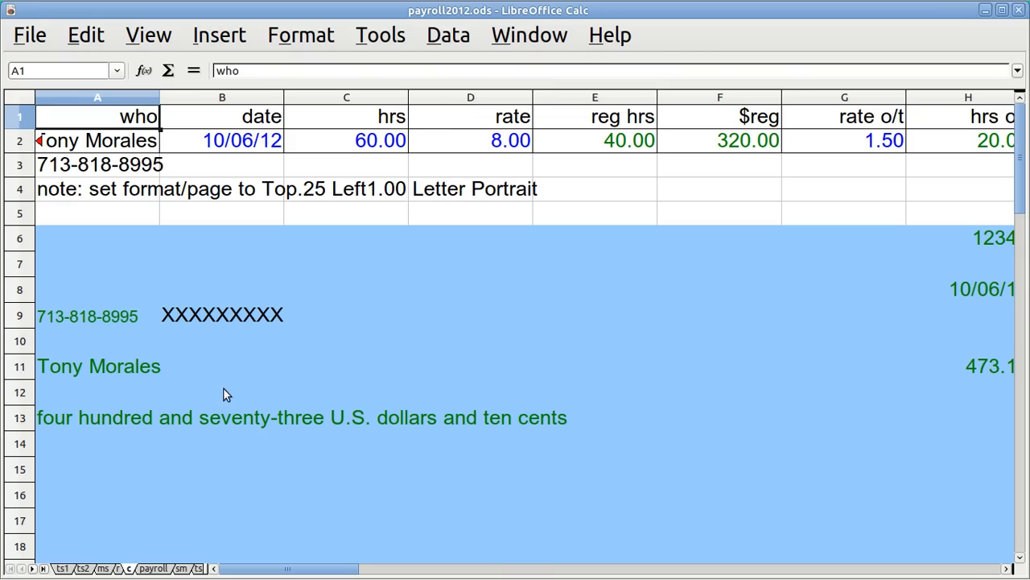
- Return to the payroll sheet and set the first employee's hours for 10/06/12 in C2 to 50
{"action": "left_click", "coordinate": [155, 569]}
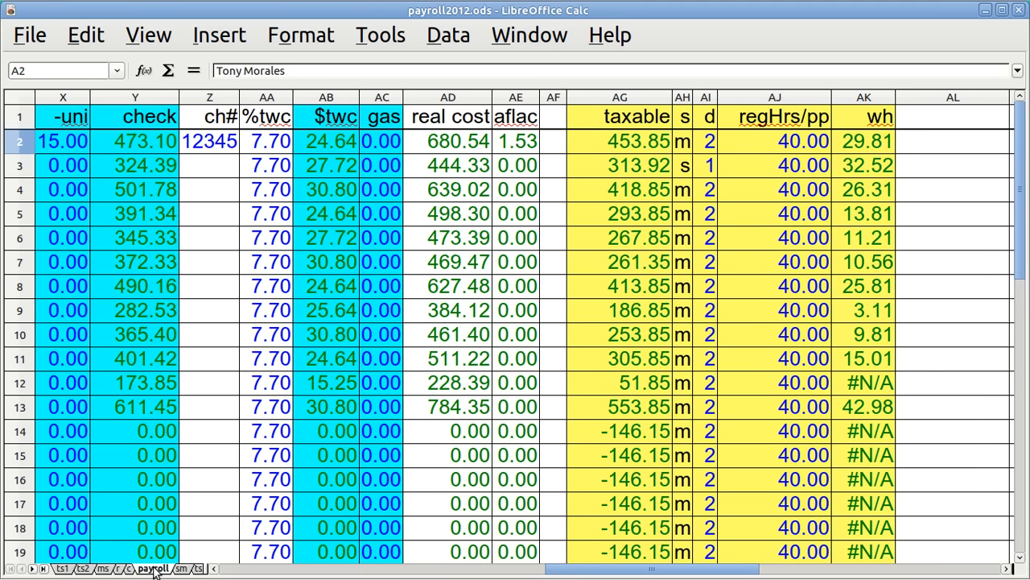
{"action": "key", "text": "Home"}
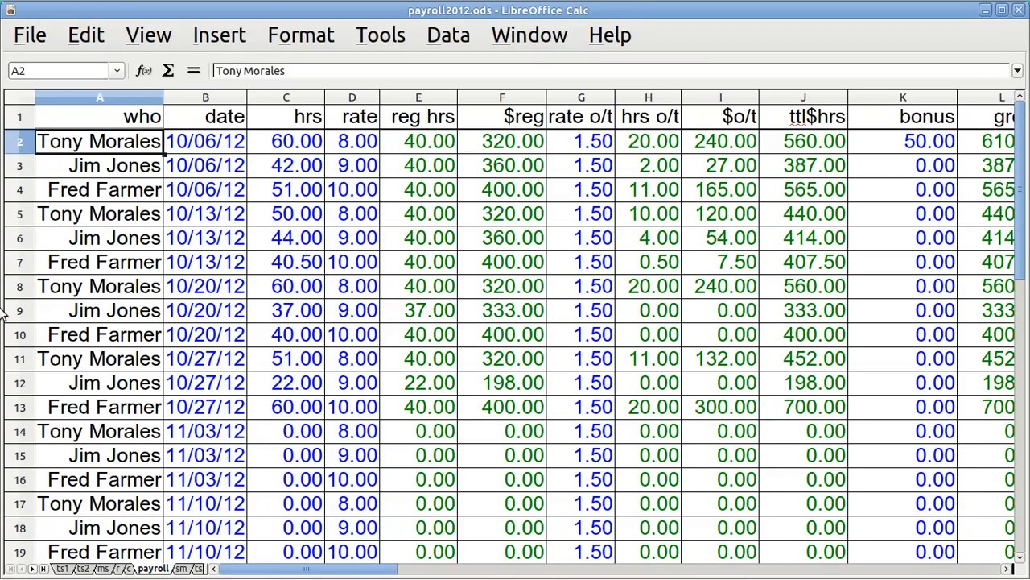
{"action": "left_click", "coordinate": [86, 165]}
{"action": "left_click", "coordinate": [93, 196]}
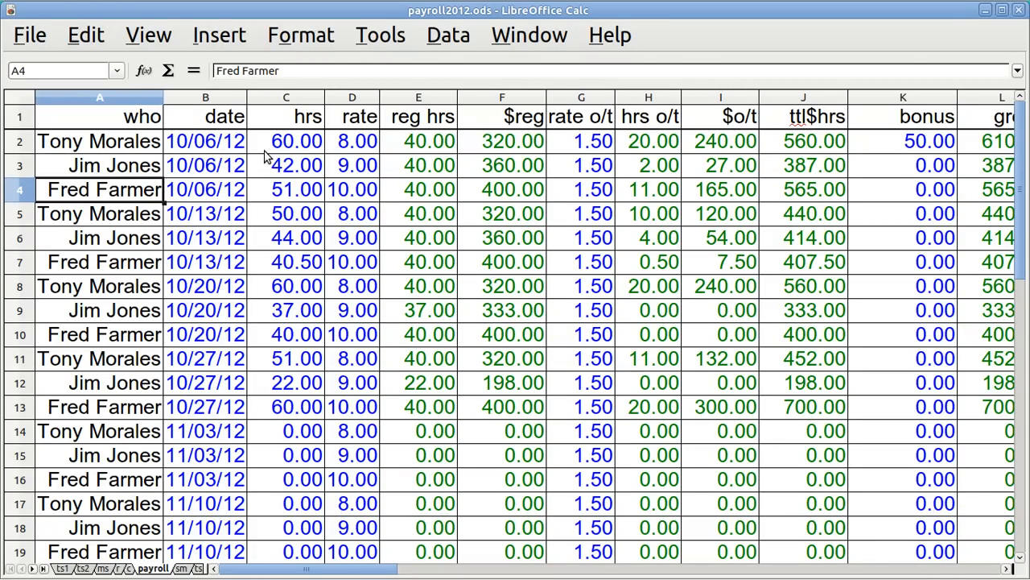
{"action": "left_click", "coordinate": [292, 144]}
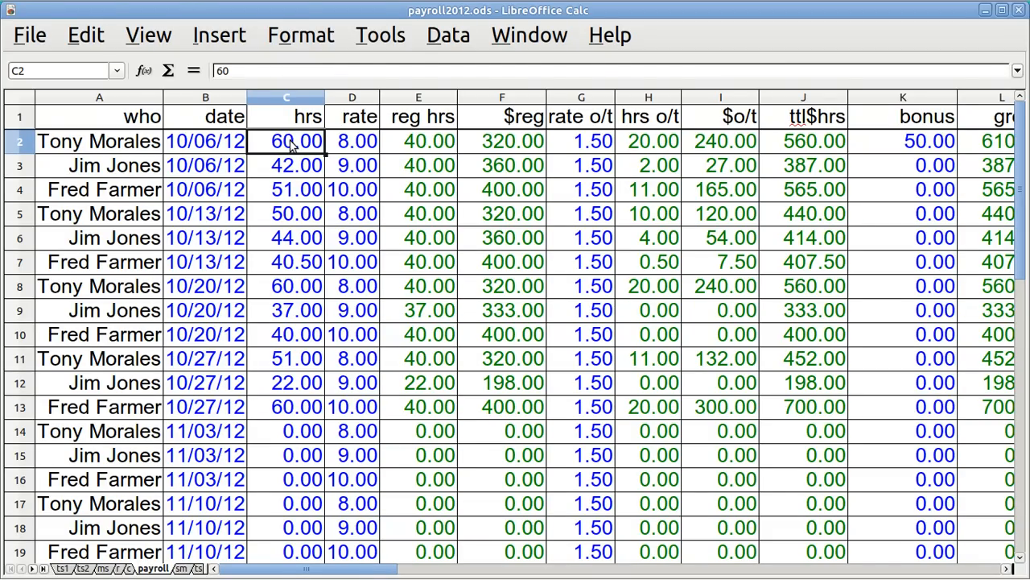
{"action": "type", "text": "50"}
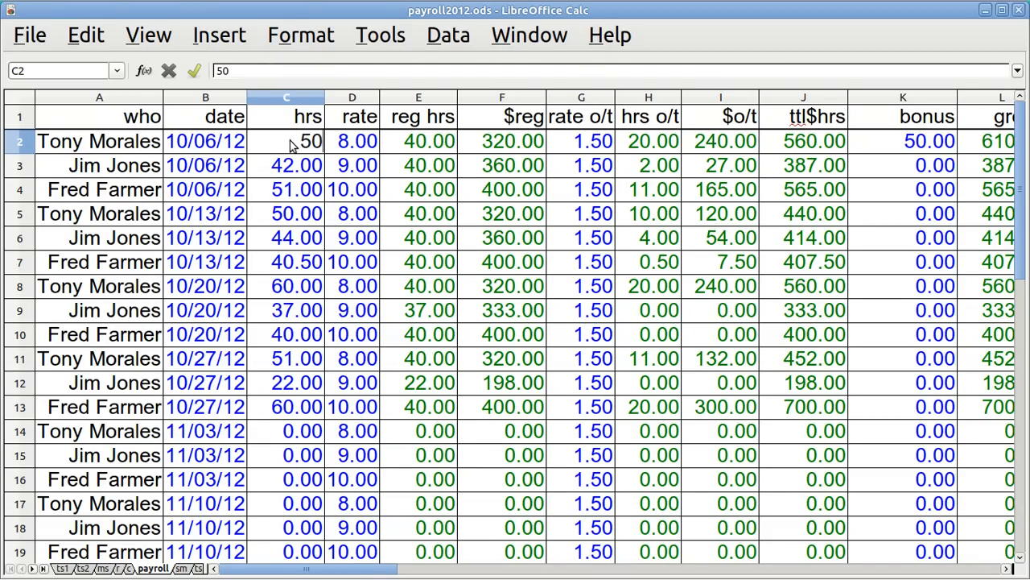
{"action": "key", "text": "Return"}
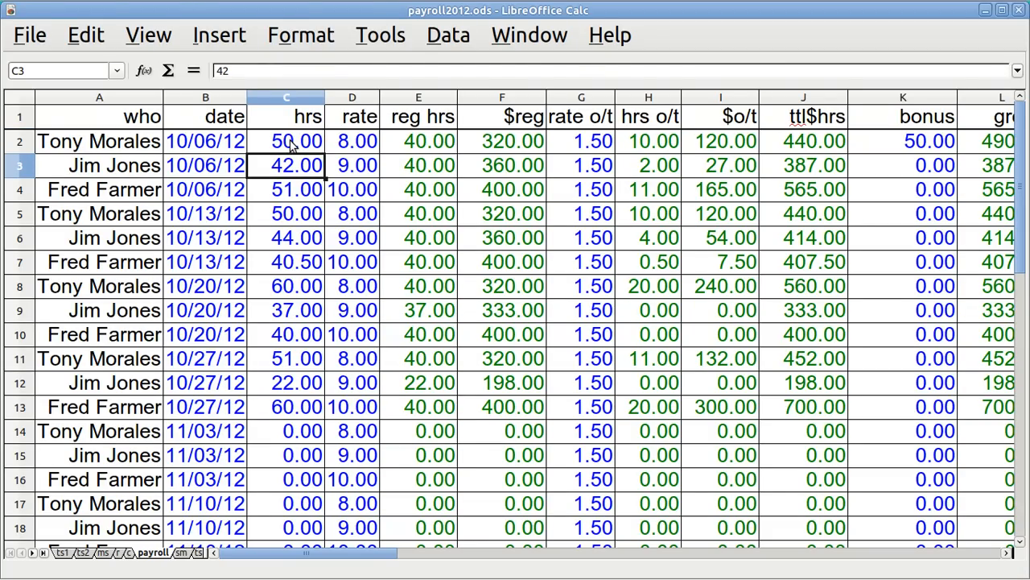
- Set the 10/06/12 hours of the second employee in C3 to 48 and the third employee in C4 to 38
{"action": "type", "text": "48"}
{"action": "key", "text": "Return"}
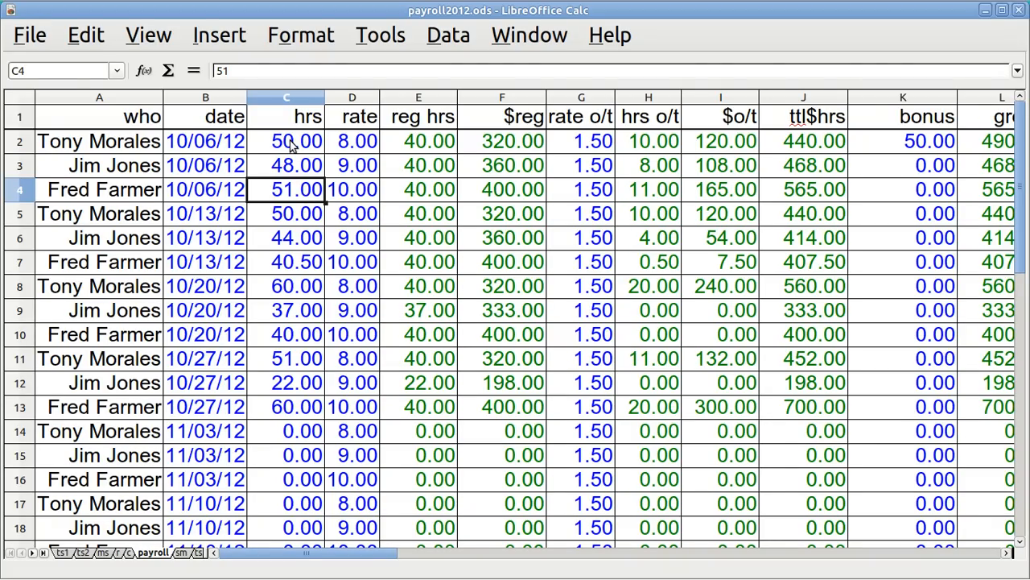
{"action": "type", "text": "38"}
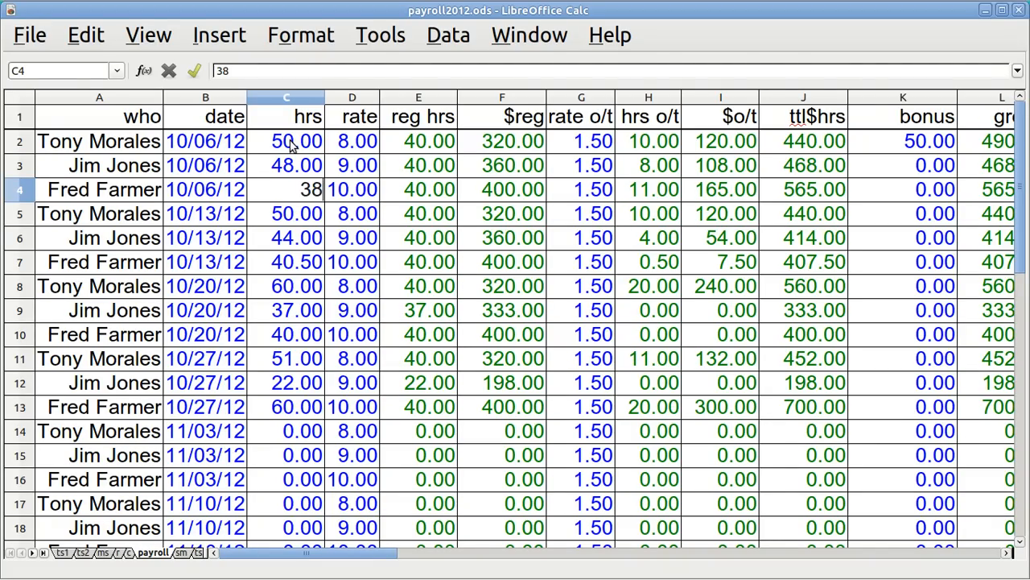
{"action": "key", "text": "Return"}
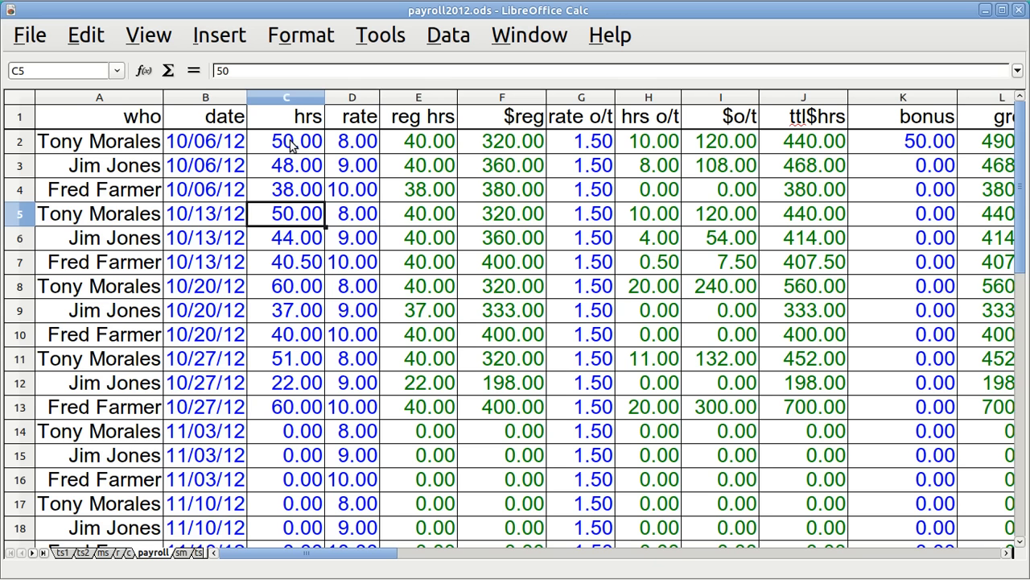
- Enter bonuses of 20 in K3 and 10 in K4 for the second and third employees' 10/06/12 records
{"action": "key", "text": "Right"}
{"action": "key", "text": "Right"}
{"action": "key", "text": "Right"}
{"action": "key", "text": "Right"}
{"action": "key", "text": "Right"}
{"action": "key", "text": "Right"}
{"action": "key", "text": "Right"}
{"action": "key", "text": "Right"}
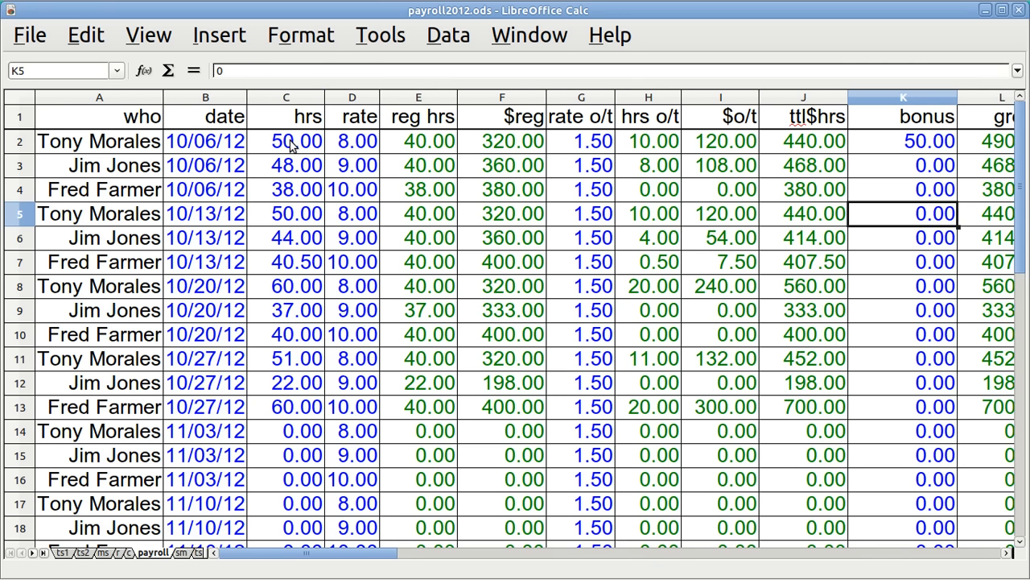
{"action": "key", "text": "Up"}
{"action": "key", "text": "Up"}
{"action": "key", "text": "Up"}
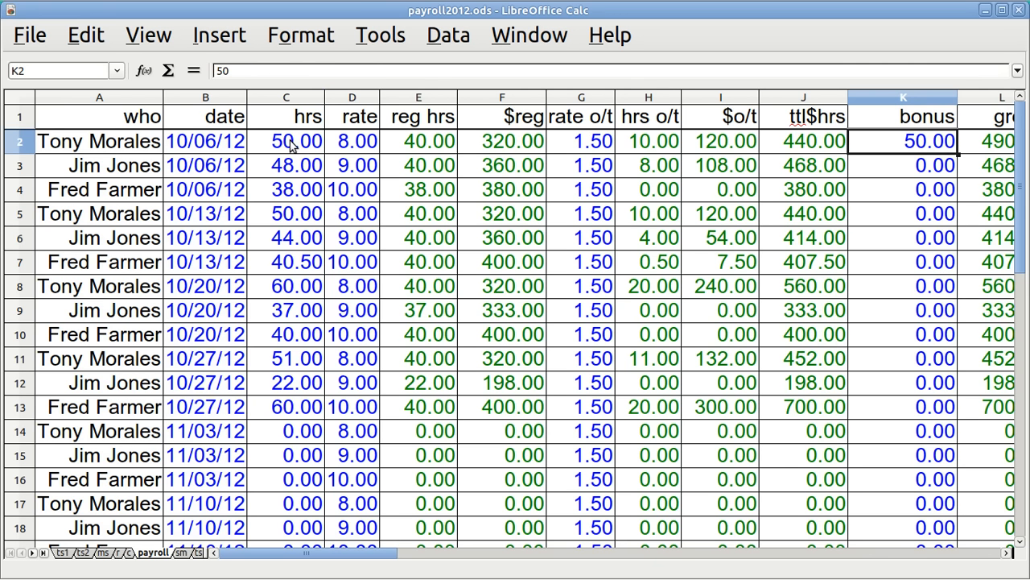
{"action": "key", "text": "Down"}
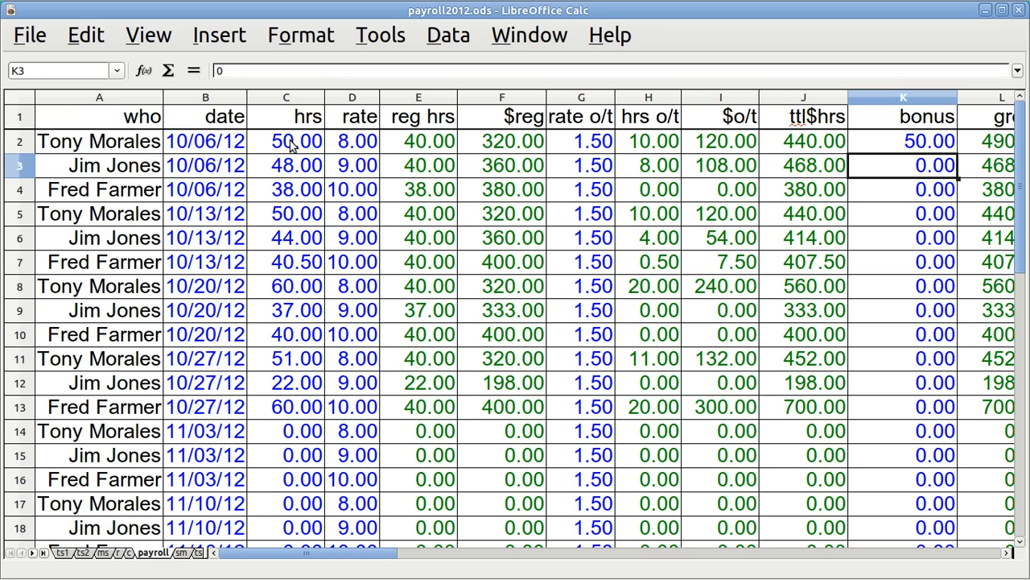
{"action": "type", "text": "20"}
{"action": "key", "text": "Return"}
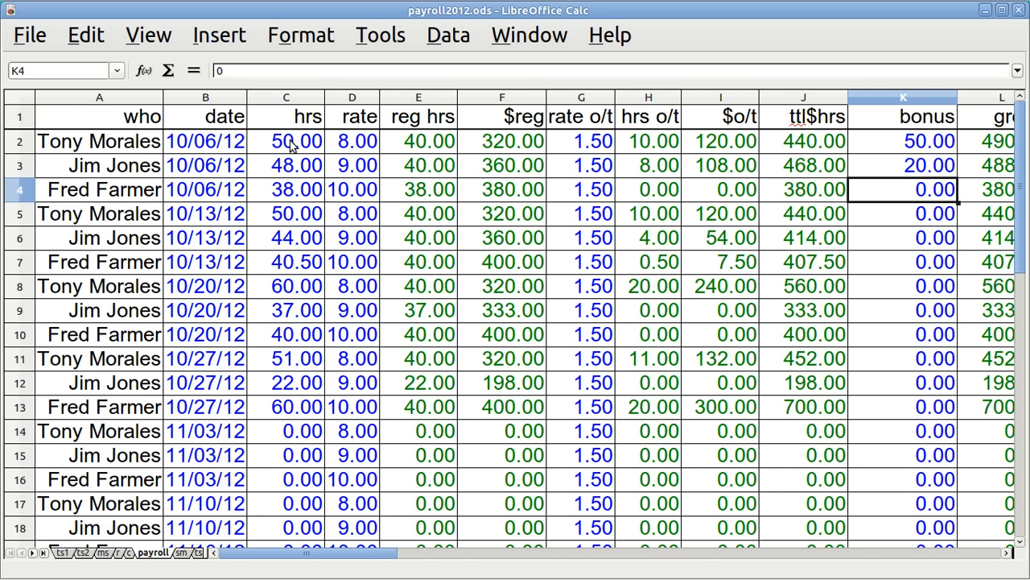
{"action": "type", "text": "10"}
{"action": "key", "text": "Tab"}
- Examine the first record's aflac, adjusted gross, ms, withholding, eftps and net figures in row 2, through to the -adv, -da and -uni deductions
{"action": "key", "text": "Tab"}
{"action": "key", "text": "Tab"}
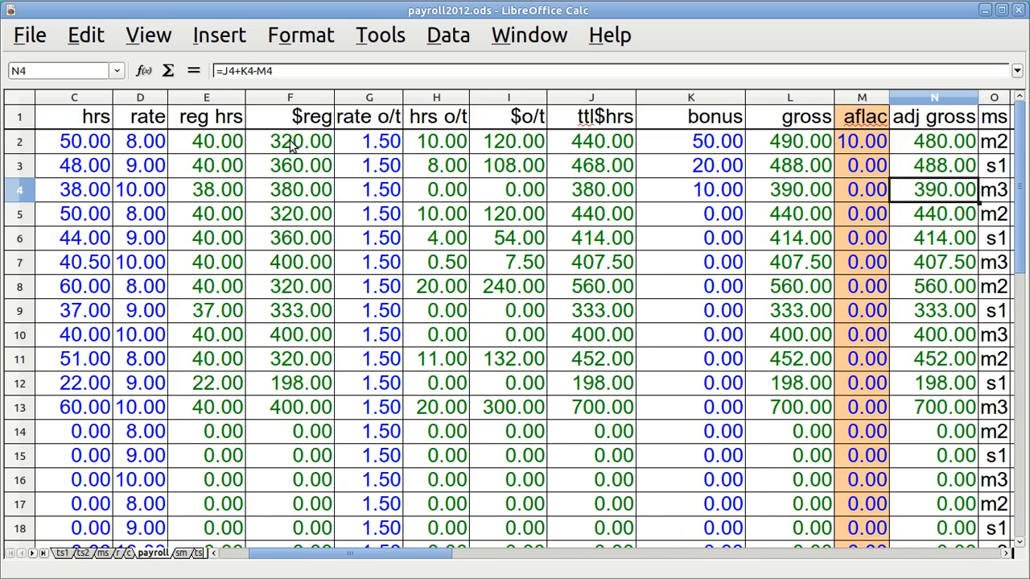
{"action": "key", "text": "Up"}
{"action": "key", "text": "Up"}
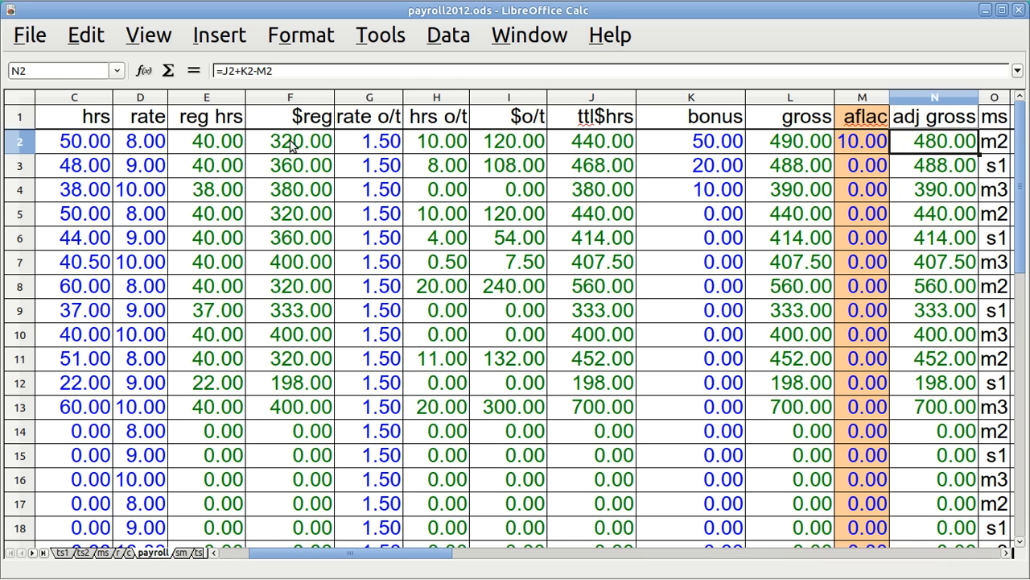
{"action": "key", "text": "Left"}
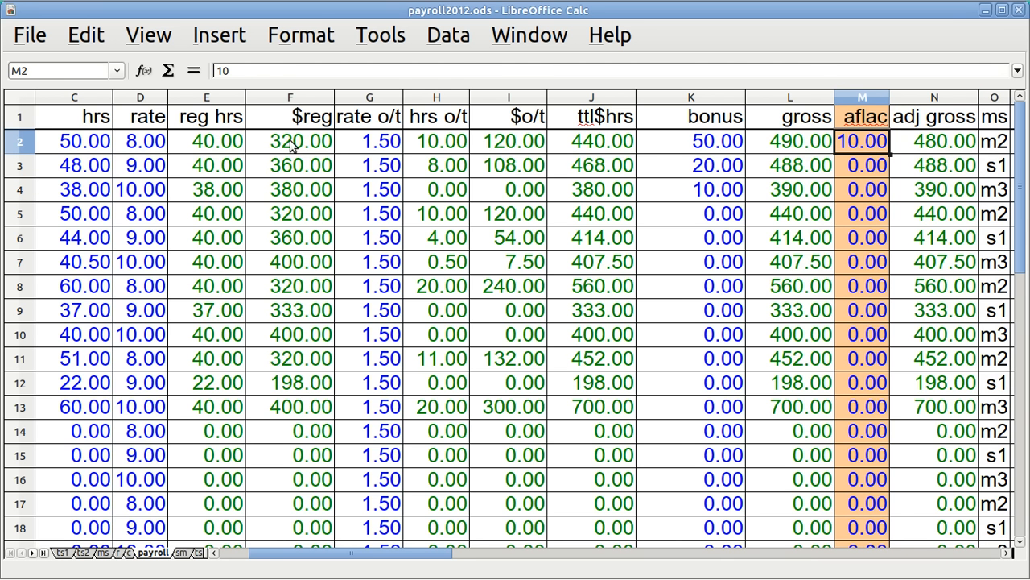
{"action": "key", "text": "Right"}
{"action": "key", "text": "Right"}
{"action": "key", "text": "Right"}
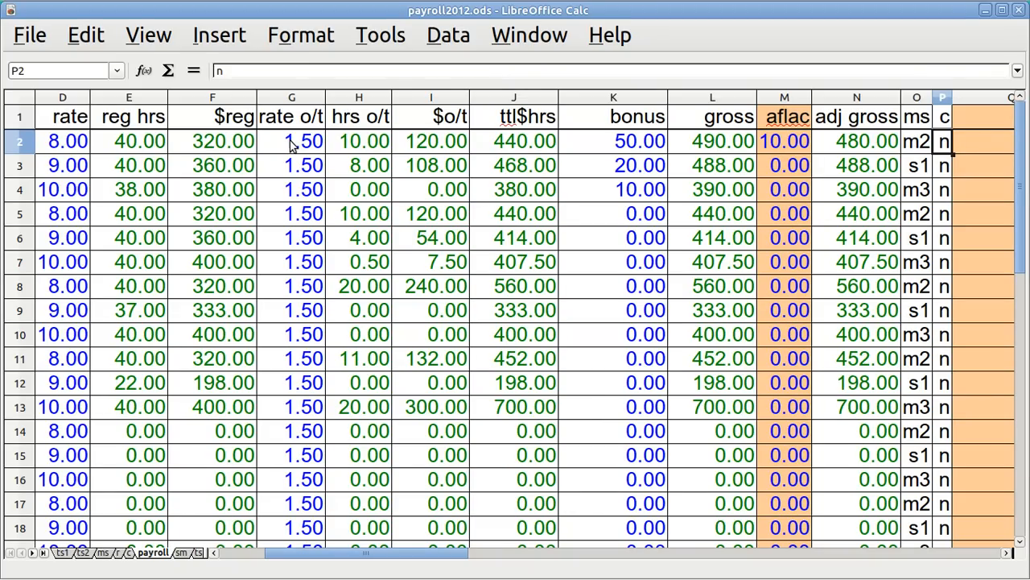
{"action": "key", "text": "Left"}
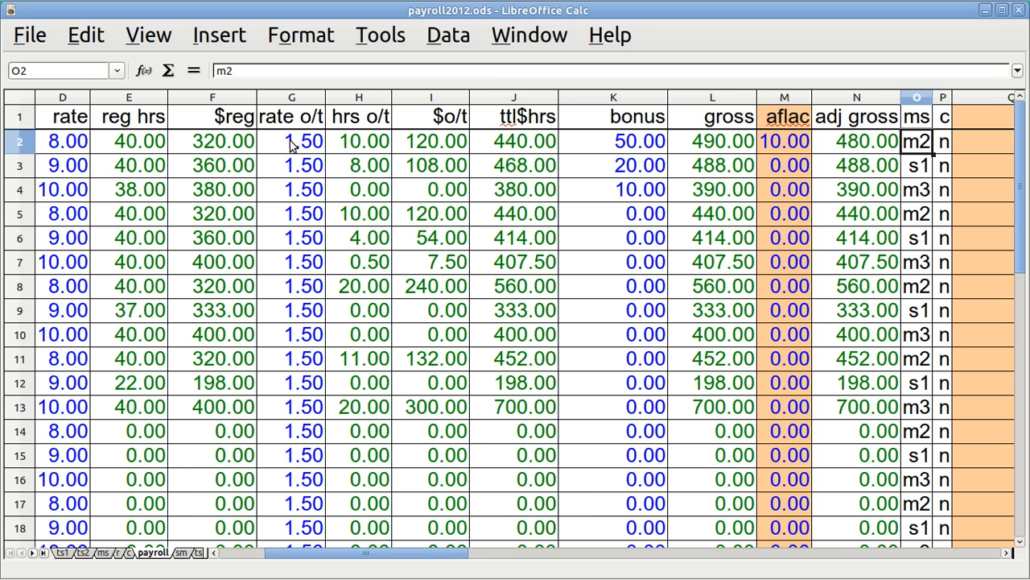
{"action": "key", "text": "Right"}
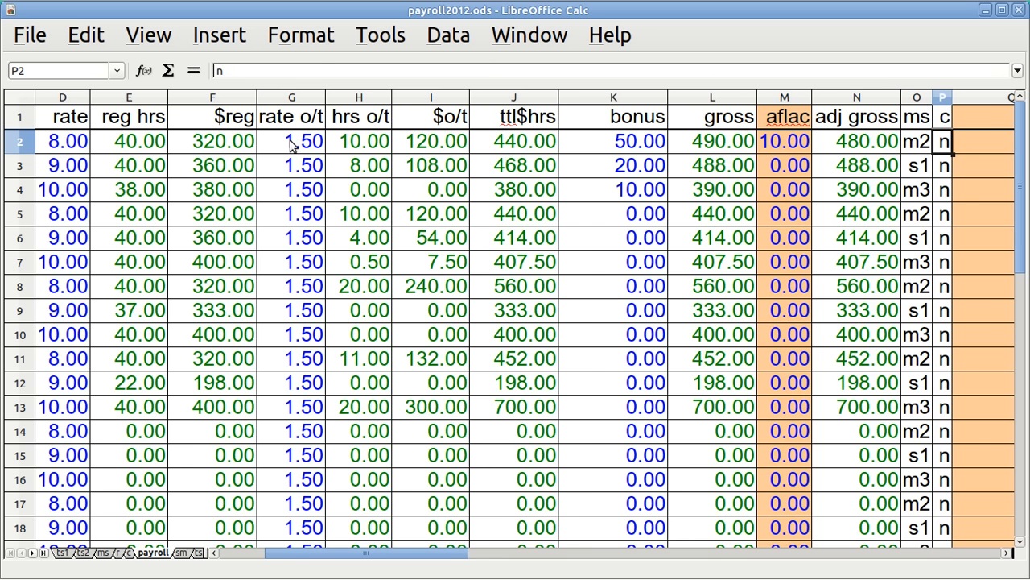
{"action": "key", "text": "Right"}
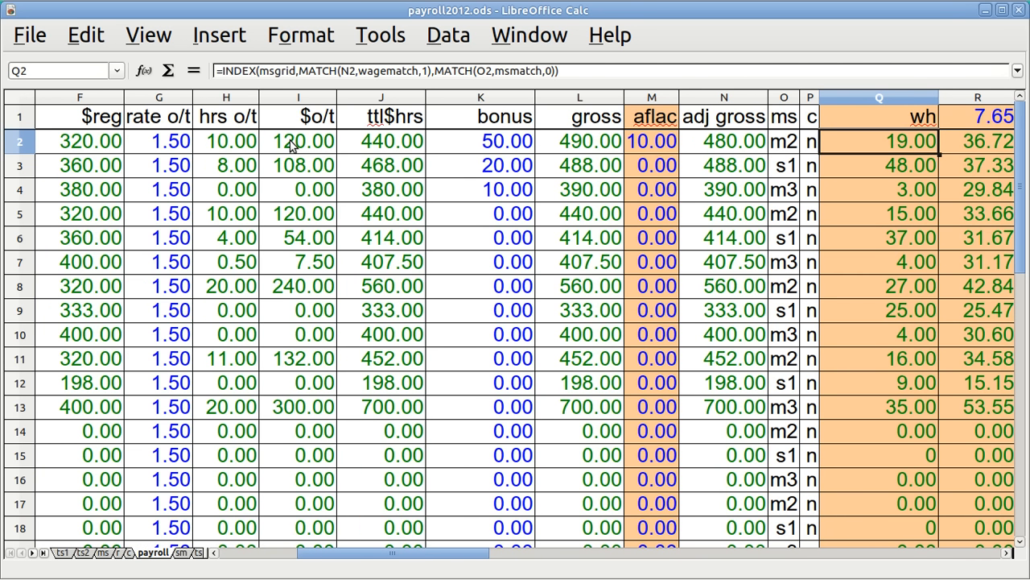
{"action": "key", "text": "Right"}
{"action": "key", "text": "Right"}
{"action": "key", "text": "Right"}
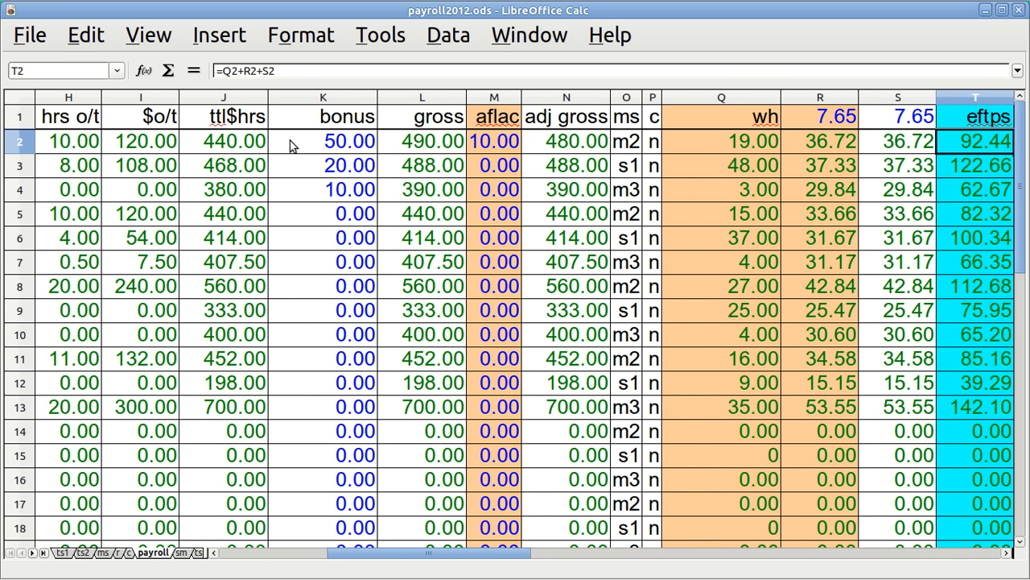
{"action": "key", "text": "Right"}
{"action": "key", "text": "Right"}
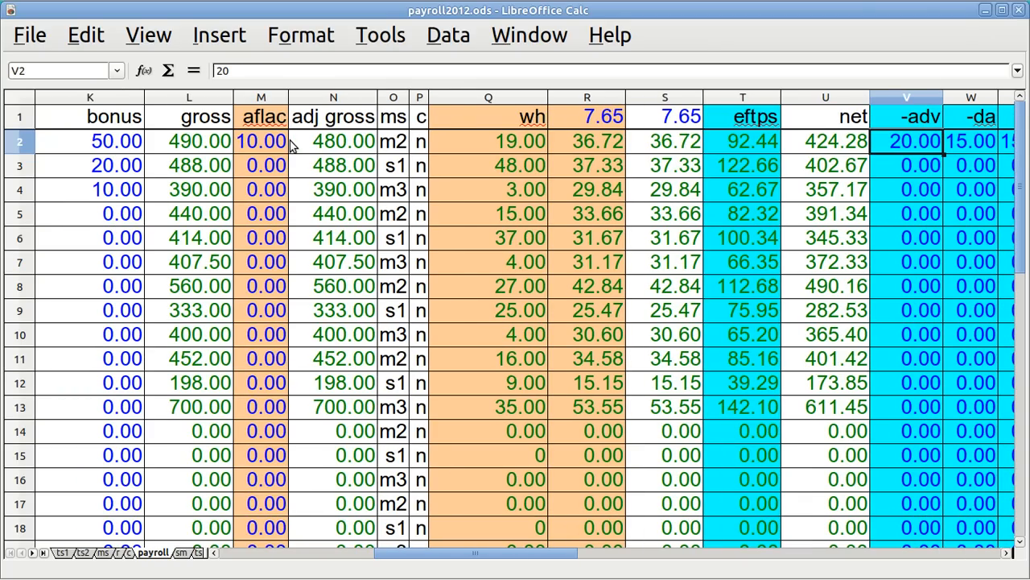
{"action": "key", "text": "Right"}
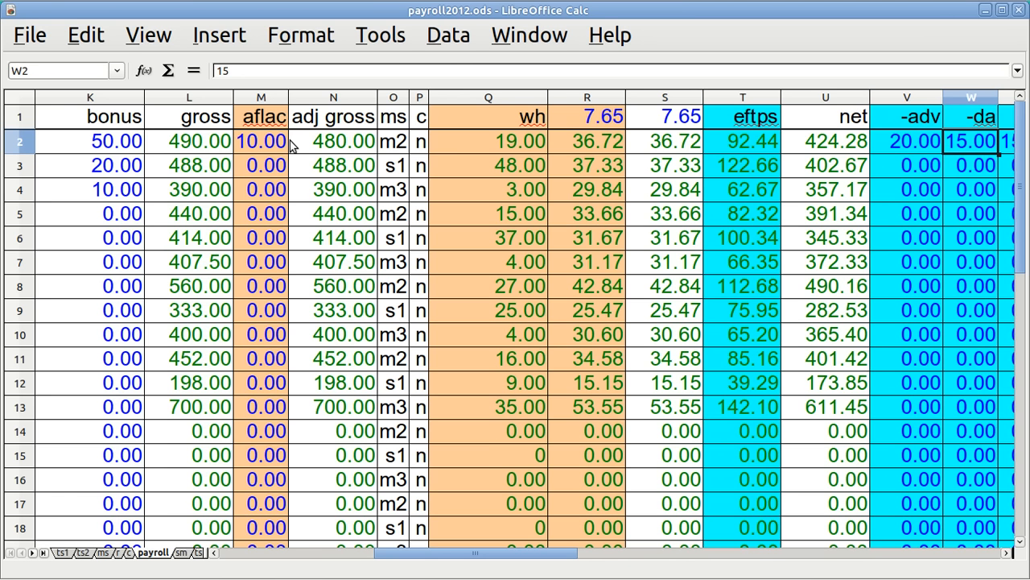
{"action": "key", "text": "Right"}
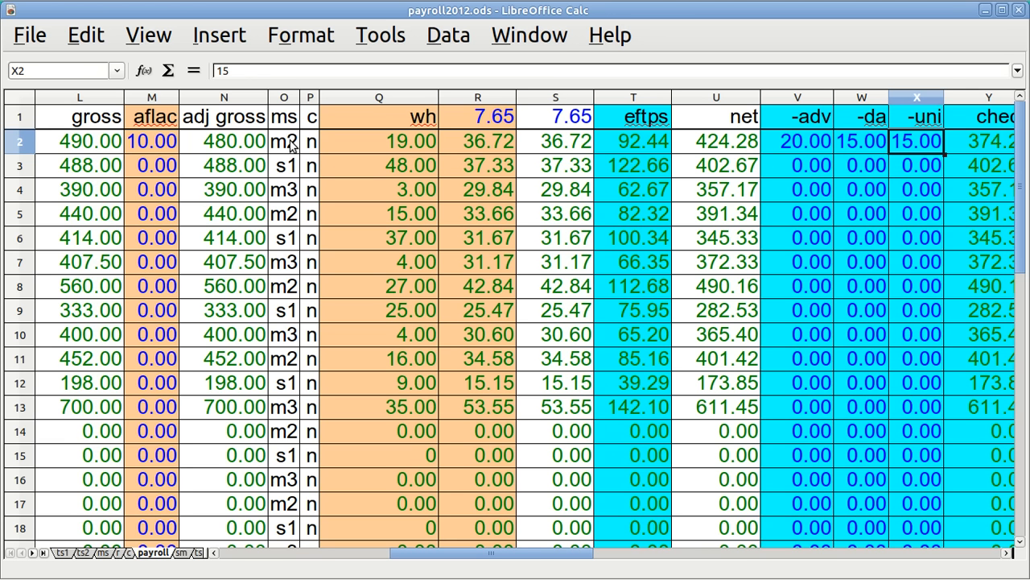
- Return to cell A2 and turn on AutoFilter for the payroll table, using the first line as column headers
{"action": "key", "text": "Left"}
{"action": "key", "text": "Left"}
{"action": "key", "text": "Left"}
{"action": "key", "text": "Left"}
{"action": "key", "text": "Left"}
{"action": "key", "text": "Left"}
{"action": "key", "text": "Left"}
{"action": "key", "text": "Left"}
{"action": "key", "text": "Left"}
{"action": "key", "text": "Left"}
{"action": "key", "text": "Left"}
{"action": "key", "text": "Left"}
{"action": "key", "text": "Left"}
{"action": "key", "text": "Left"}
{"action": "key", "text": "Left"}
{"action": "key", "text": "Left"}
{"action": "key", "text": "Left"}
{"action": "key", "text": "Left"}
{"action": "key", "text": "Left"}
{"action": "key", "text": "Left"}
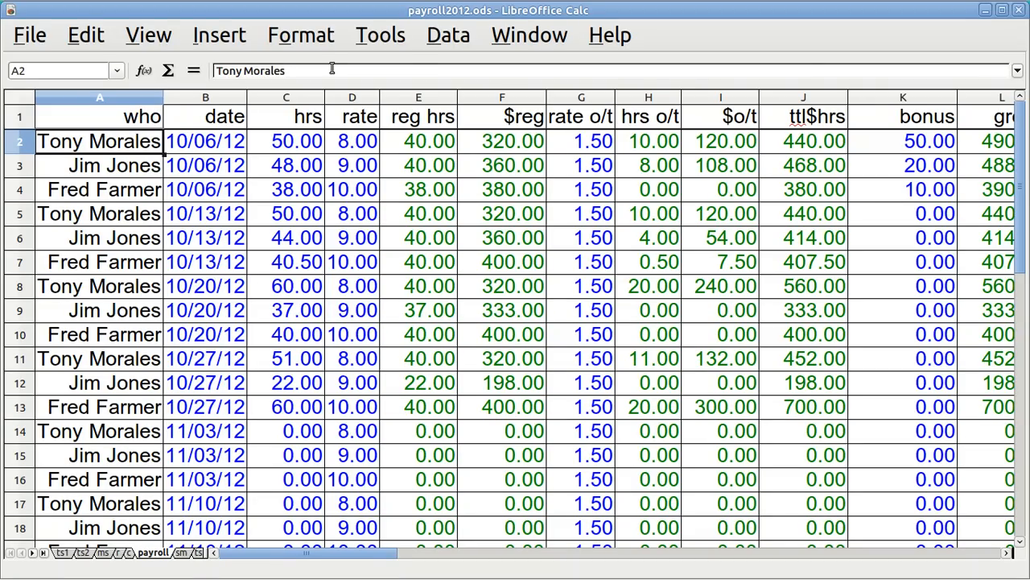
{"action": "left_click", "coordinate": [448, 40]}
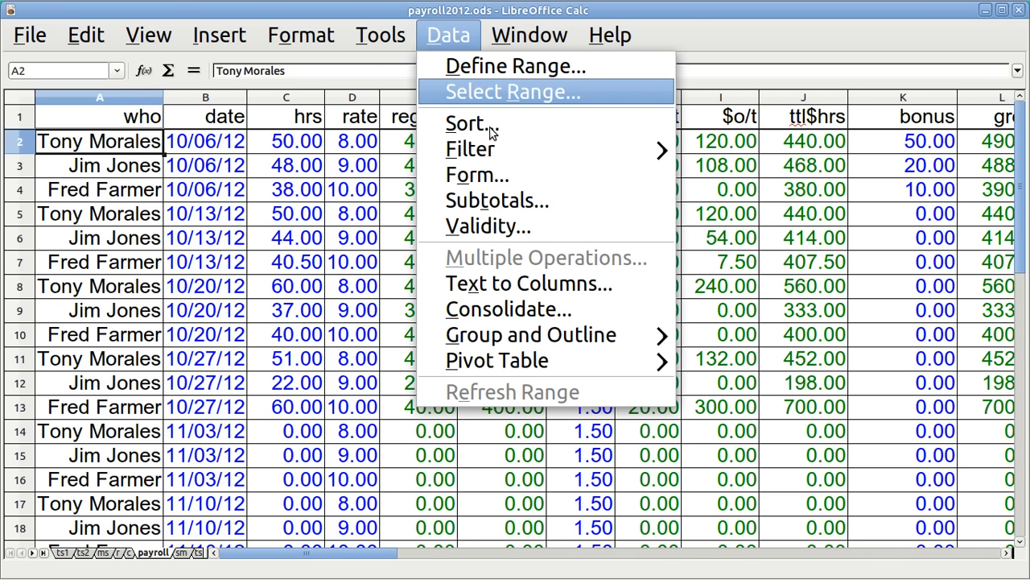
{"action": "mouse_move", "coordinate": [516, 151]}
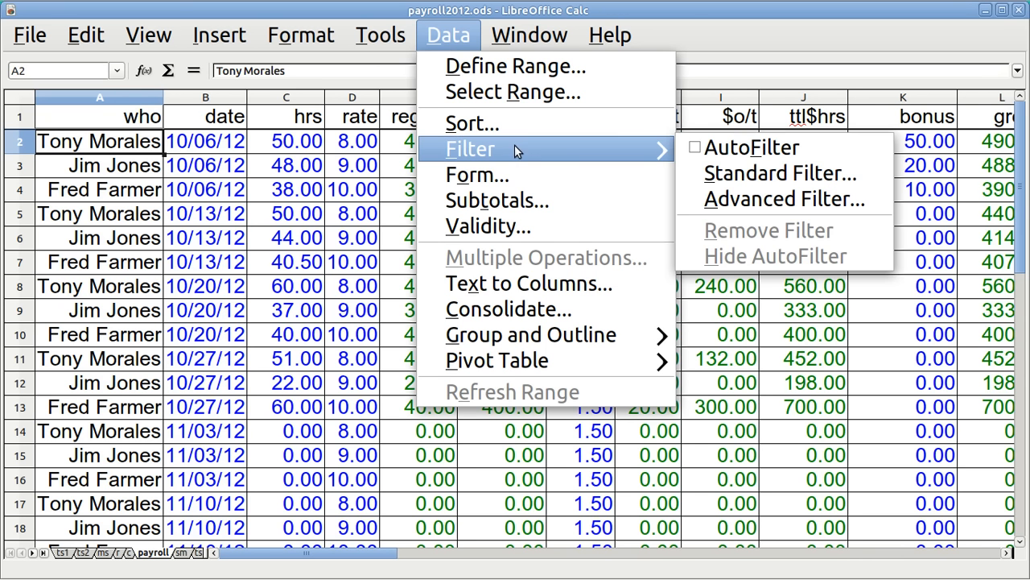
{"action": "left_click", "coordinate": [697, 150]}
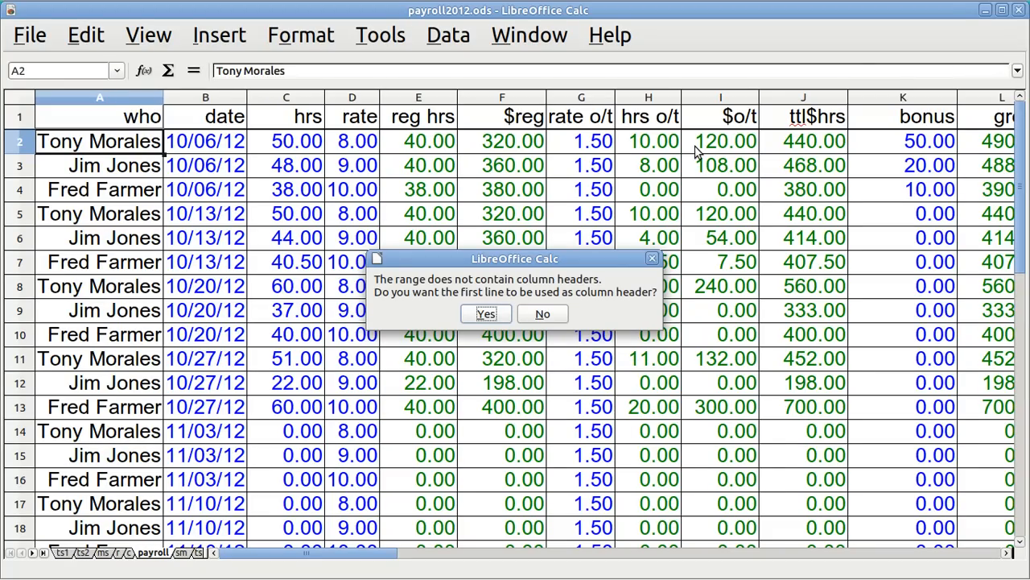
{"action": "left_click", "coordinate": [486, 315]}
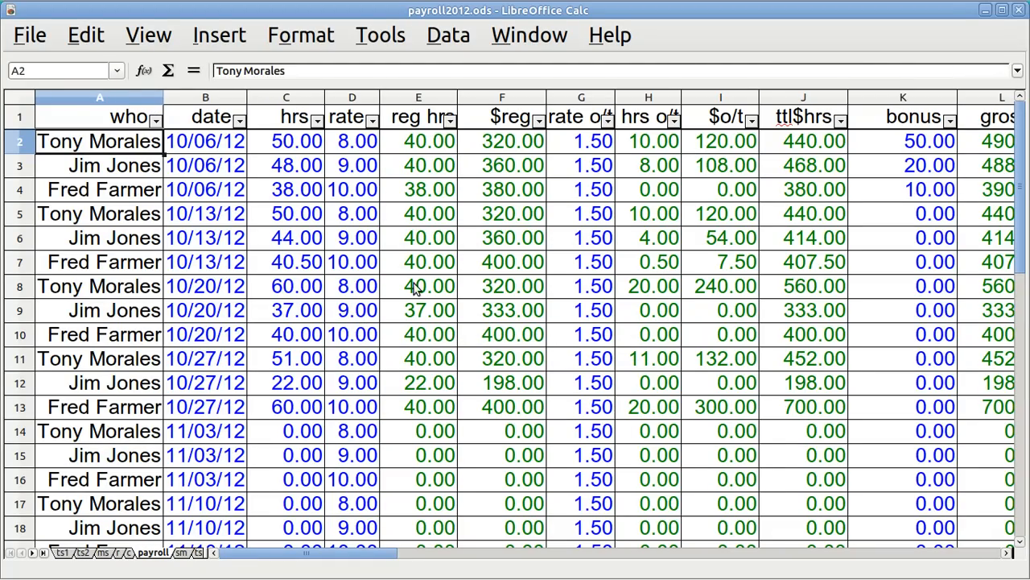
- Filter the date column to hide 11/03/2012, 11/10/2012, 11/17/2012 and 11/24/2012, keeping only the October dates
{"action": "left_click", "coordinate": [240, 120]}
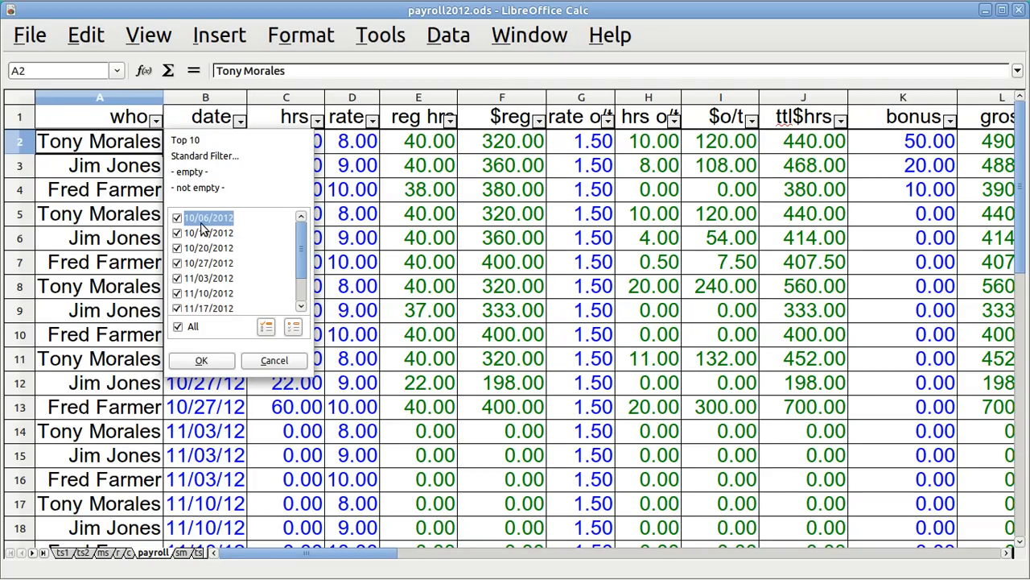
{"action": "left_click", "coordinate": [178, 279]}
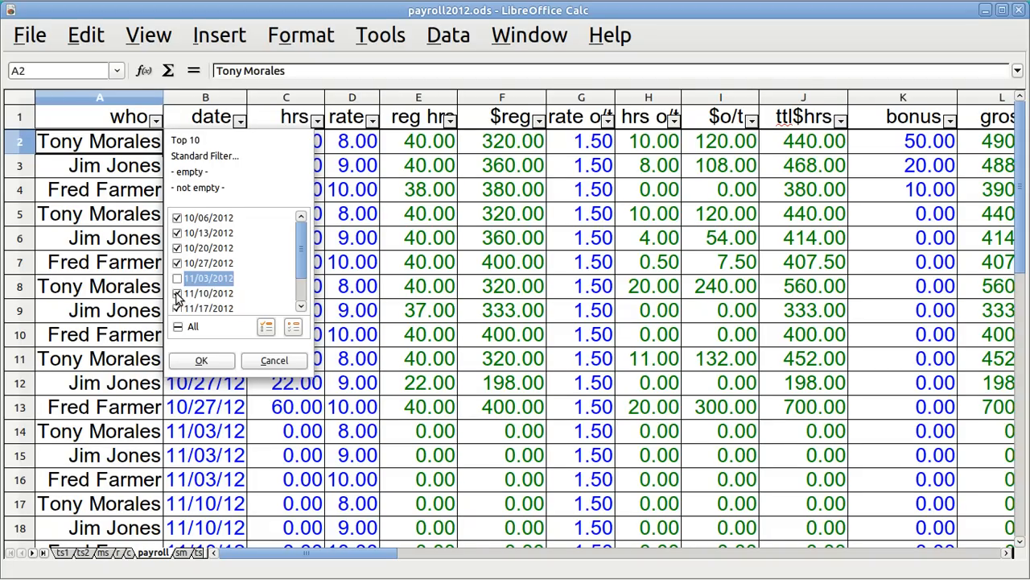
{"action": "left_click", "coordinate": [177, 293]}
{"action": "left_click", "coordinate": [177, 308]}
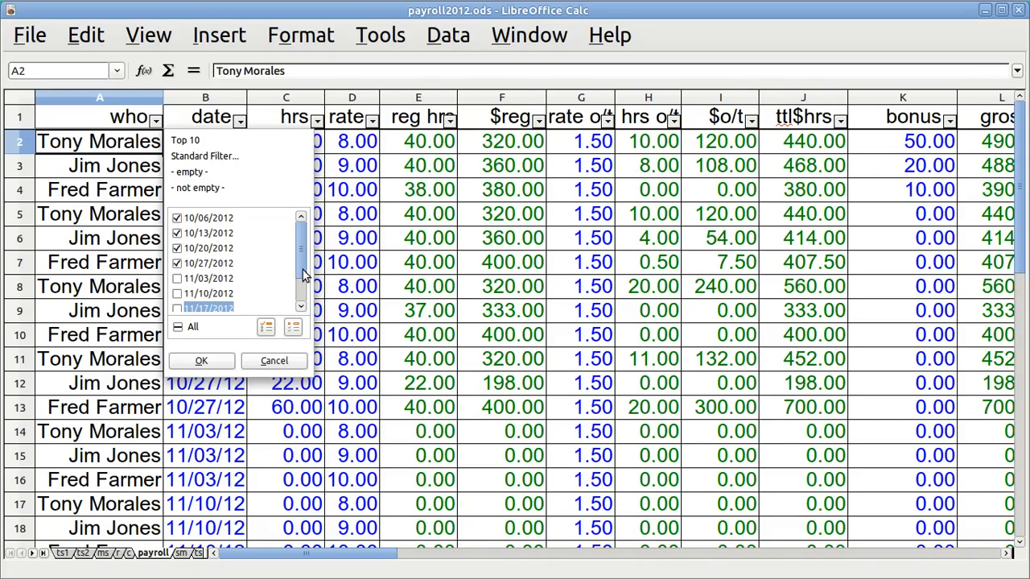
{"action": "left_click_drag", "start_coordinate": [304, 275], "coordinate": [301, 298]}
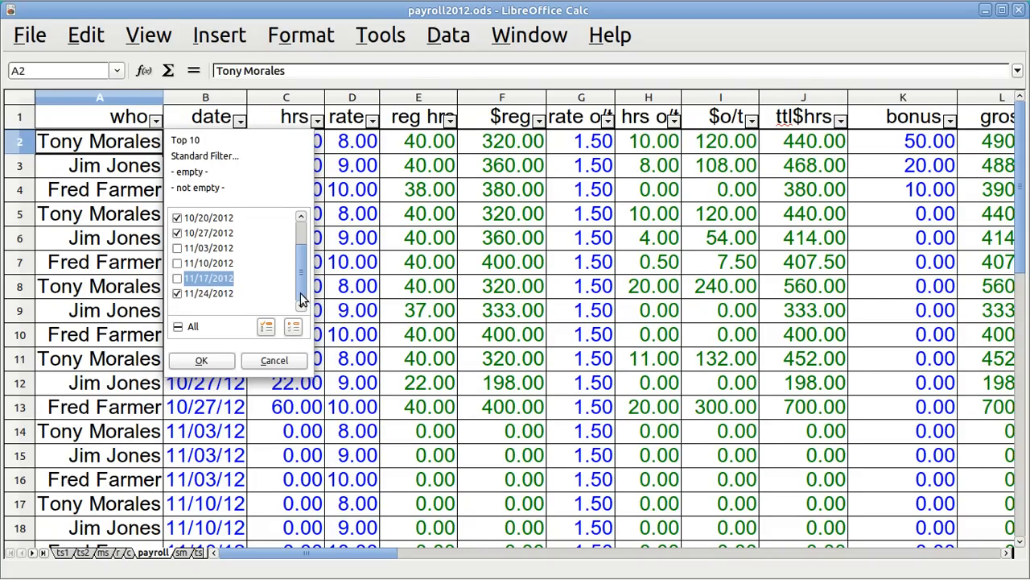
{"action": "left_click", "coordinate": [178, 294]}
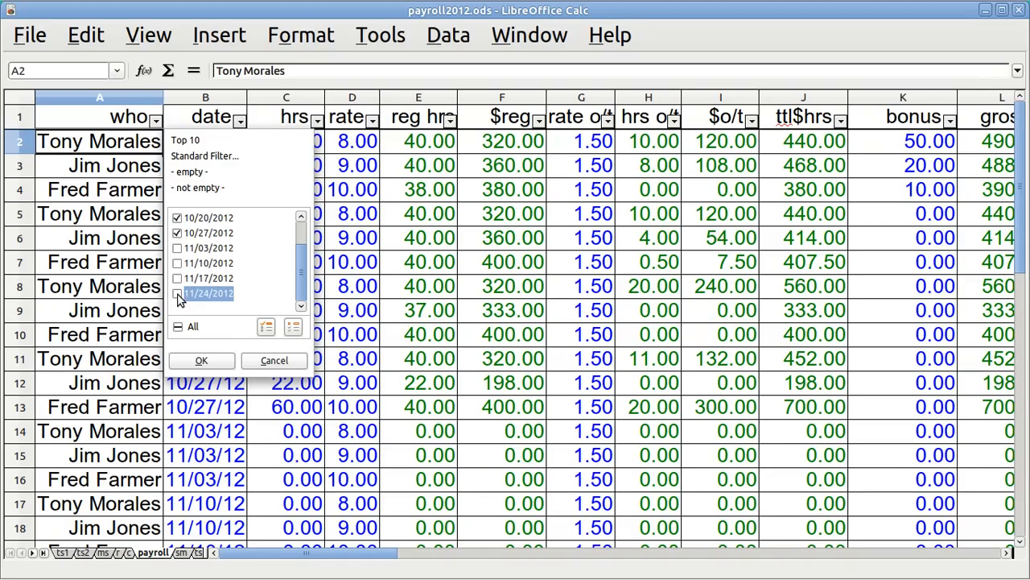
{"action": "left_click", "coordinate": [201, 360]}
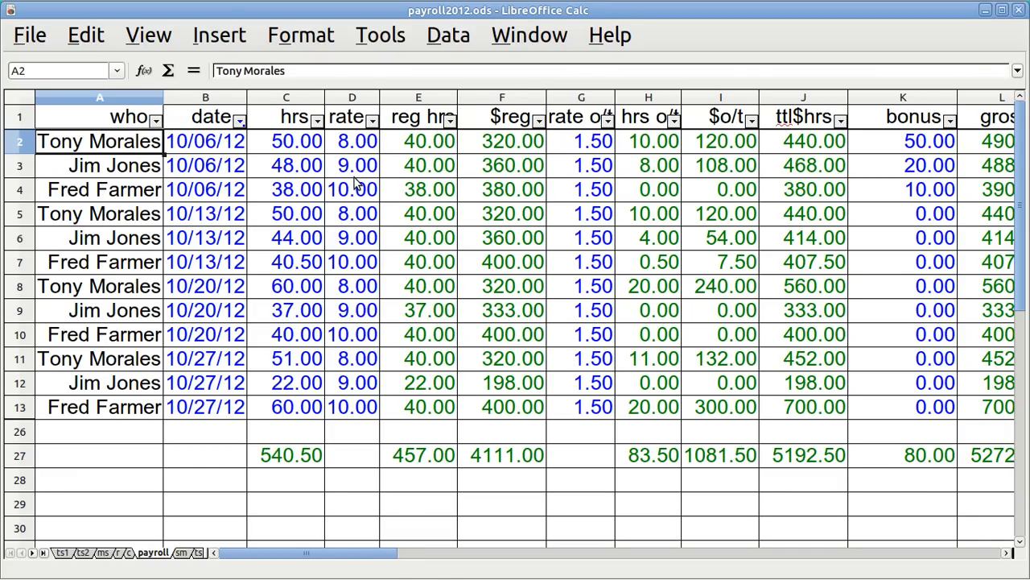
- Review the filtered October records and their row 27 totals from the hrs column across to eftps and net
{"action": "left_click", "coordinate": [307, 150]}
{"action": "key", "text": "Right"}
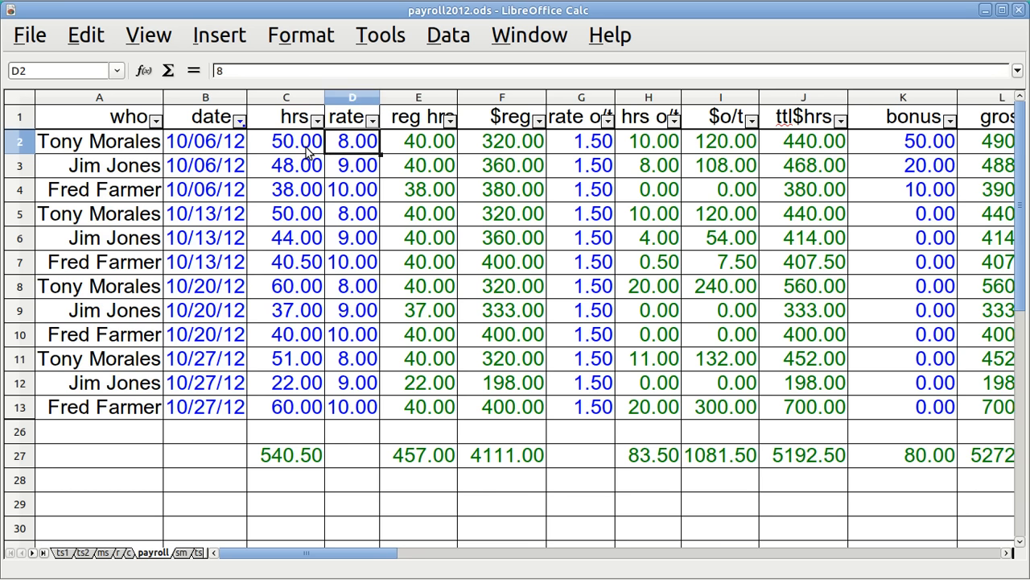
{"action": "key", "text": "Right"}
{"action": "key", "text": "Right"}
{"action": "key", "text": "Right"}
{"action": "key", "text": "Right"}
{"action": "key", "text": "Right"}
{"action": "key", "text": "Right"}
{"action": "key", "text": "Right"}
{"action": "key", "text": "Right"}
{"action": "key", "text": "Right"}
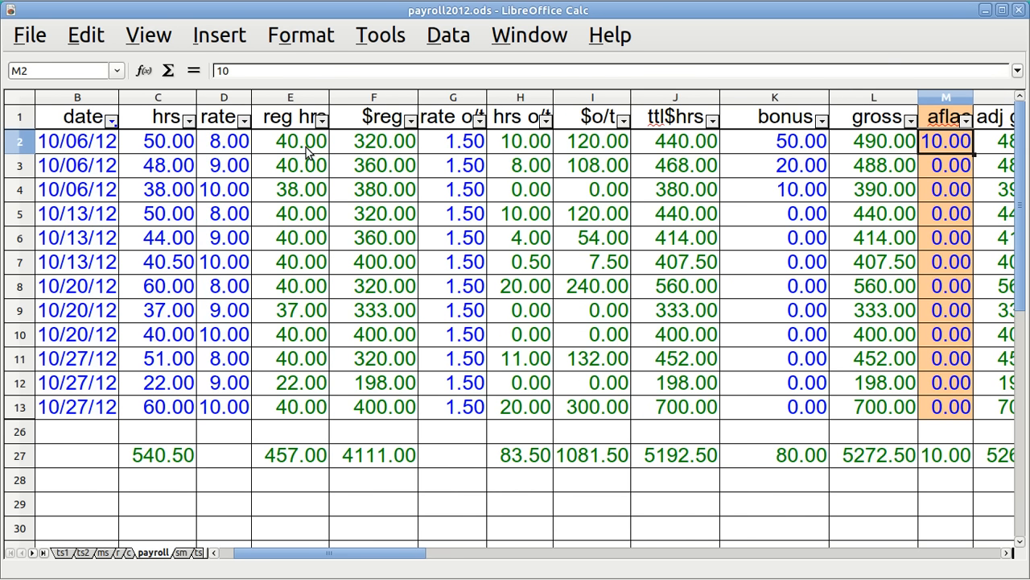
{"action": "key", "text": "Right"}
{"action": "key", "text": "Right"}
{"action": "key", "text": "Right"}
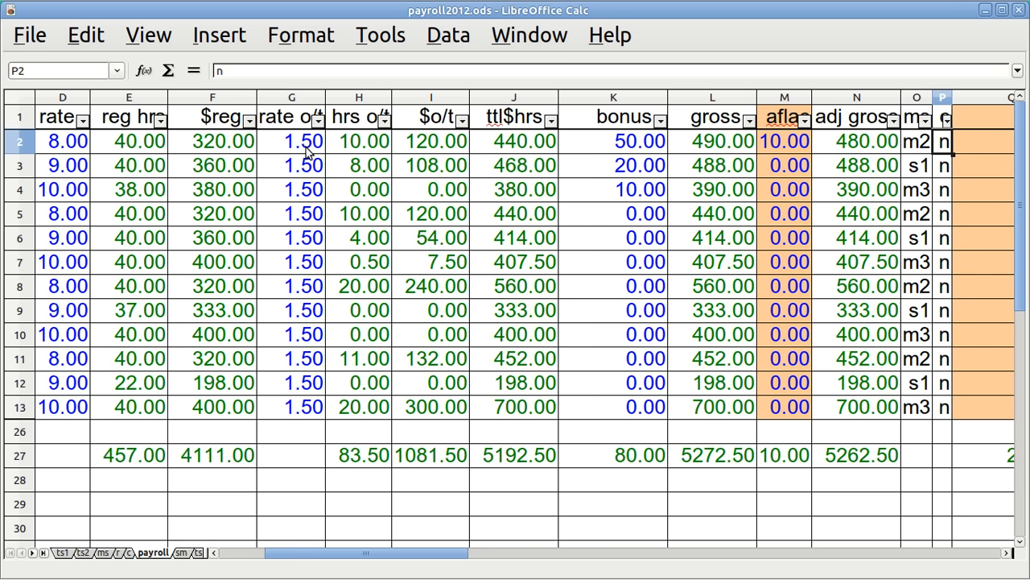
{"action": "key", "text": "Right"}
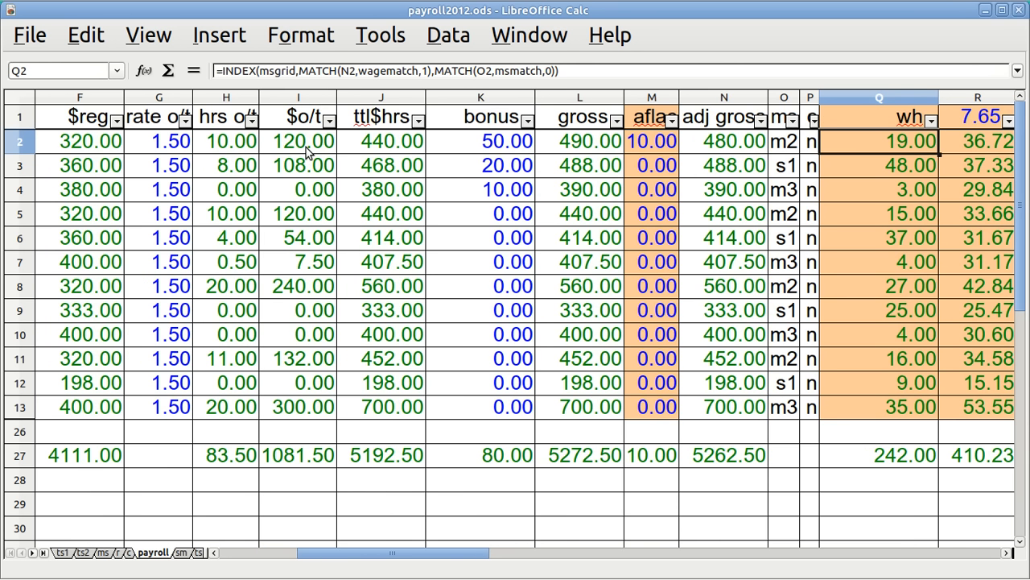
{"action": "key", "text": "Right"}
{"action": "key", "text": "Right"}
{"action": "key", "text": "Right"}
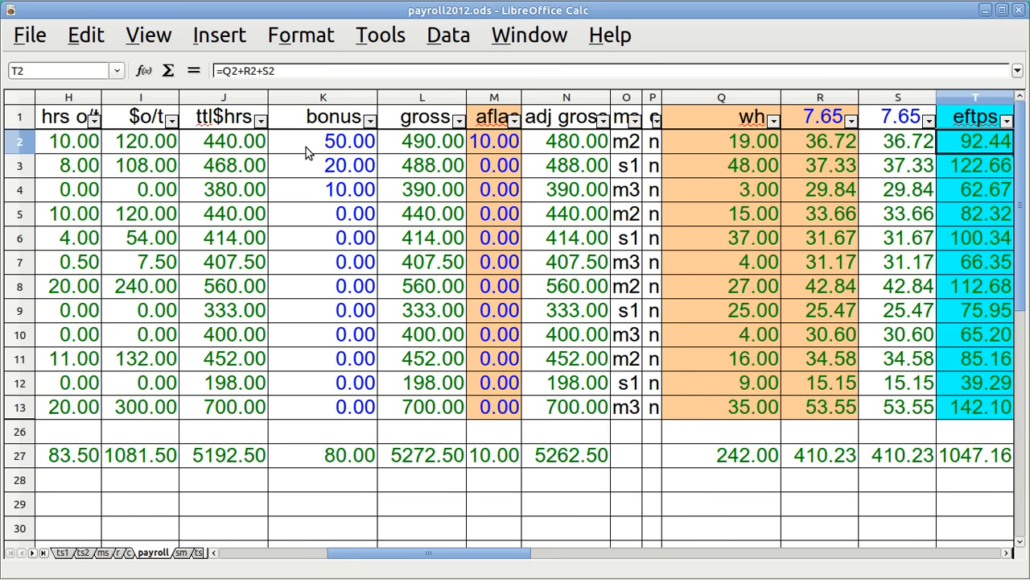
{"action": "key", "text": "Right"}
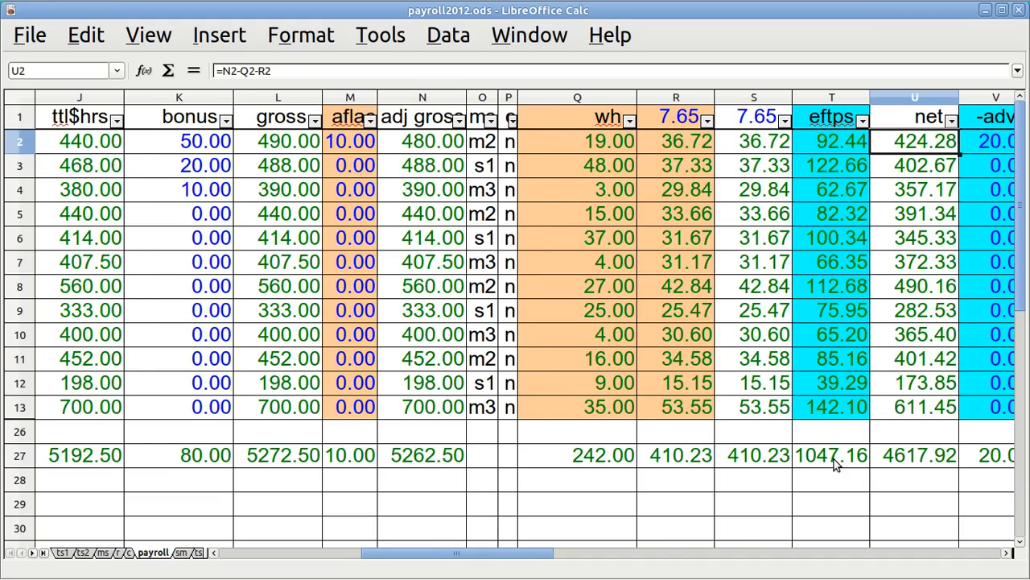
- Review the October totals in row 27 for -adv, -da, -uni, check and $twc, and revisit the wh total
{"action": "key", "text": "Right"}
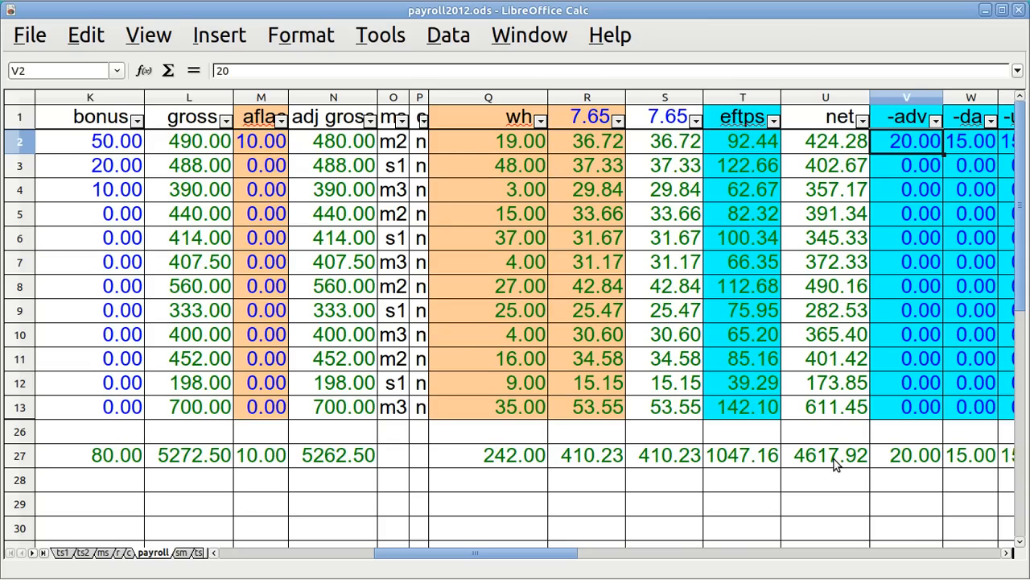
{"action": "key", "text": "Right"}
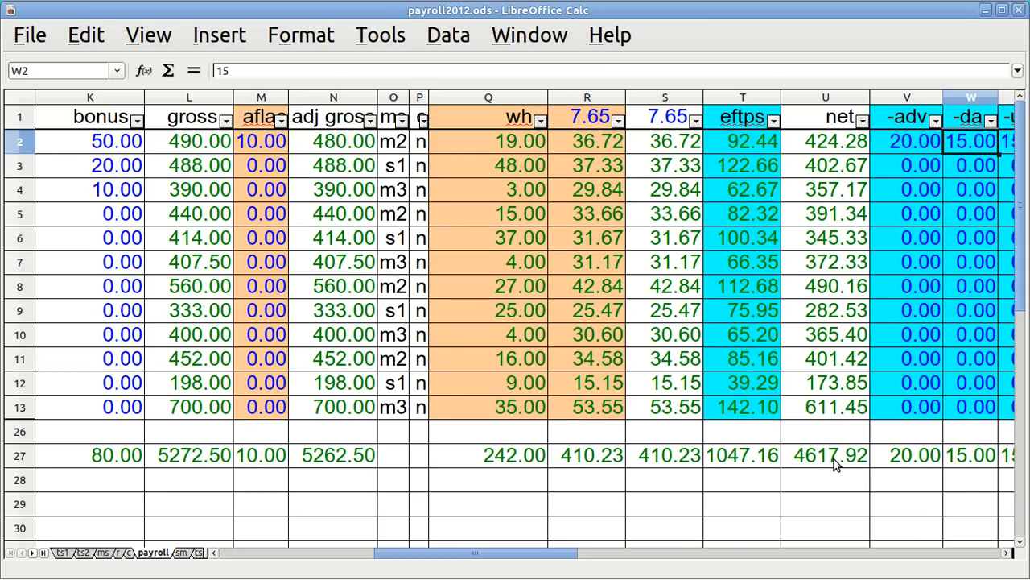
{"action": "left_click", "coordinate": [962, 456]}
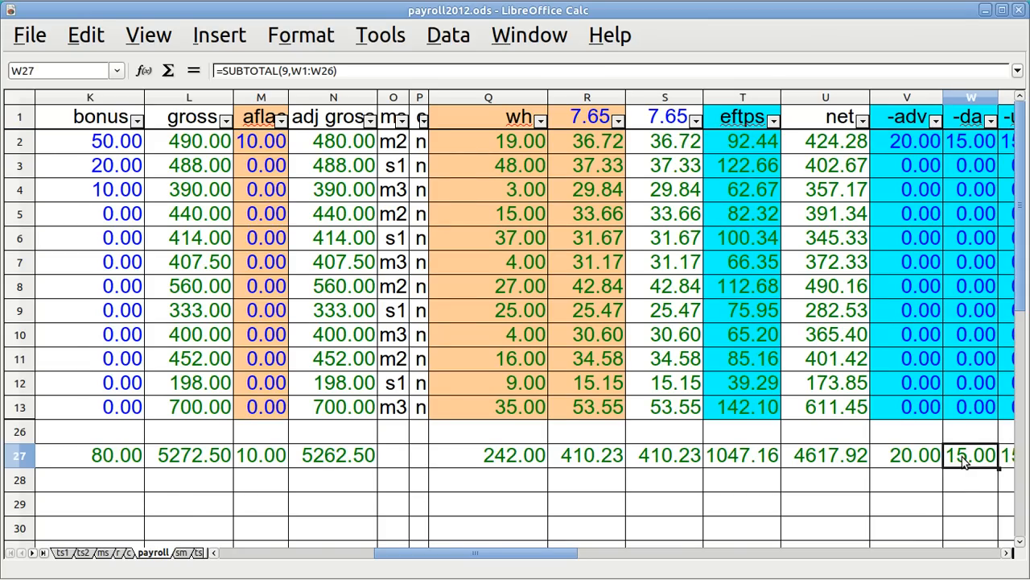
{"action": "key", "text": "Right"}
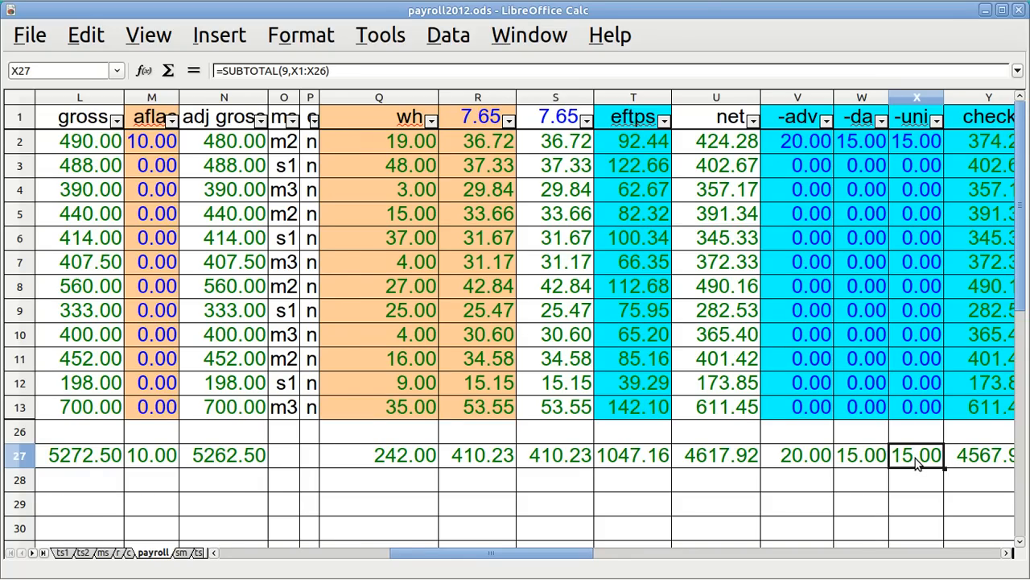
{"action": "key", "text": "Right"}
{"action": "key", "text": "Right"}
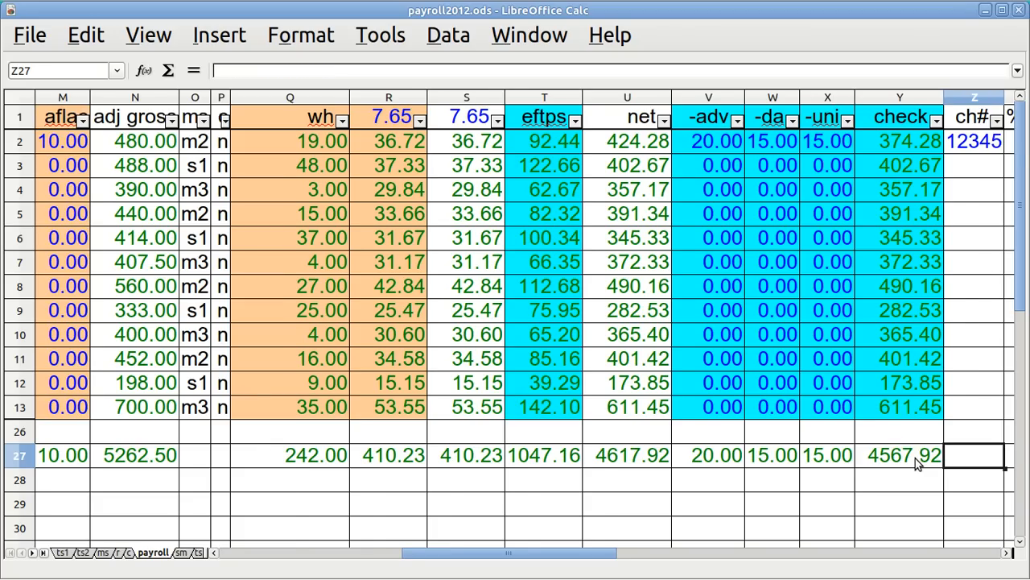
{"action": "key", "text": "Right"}
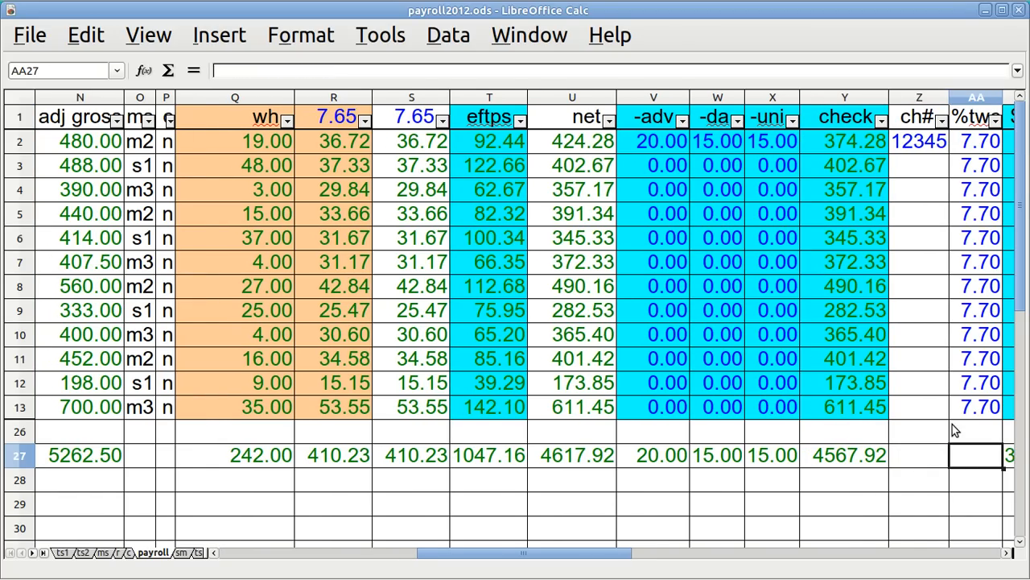
{"action": "key", "text": "Right"}
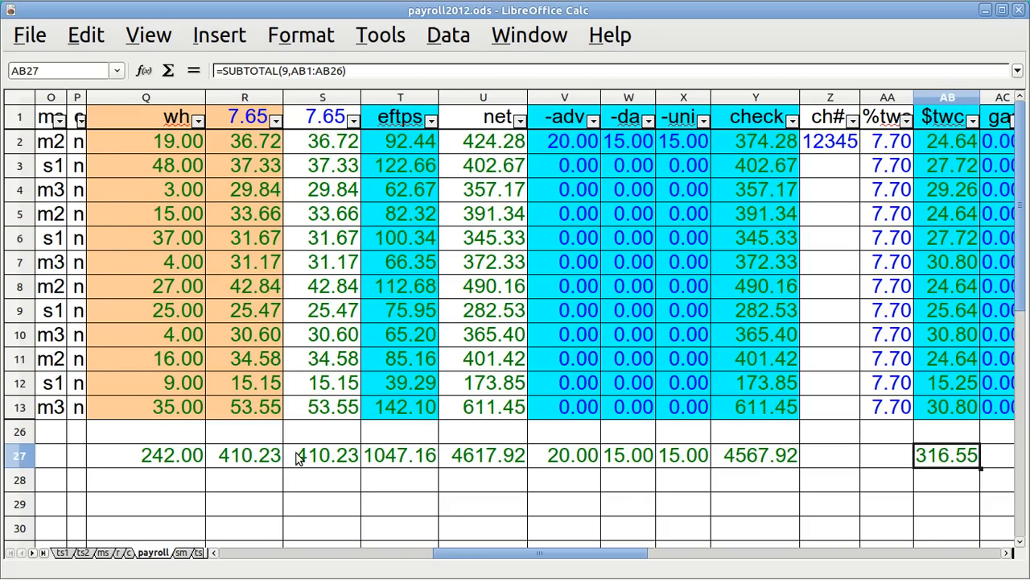
{"action": "left_click", "coordinate": [167, 460]}
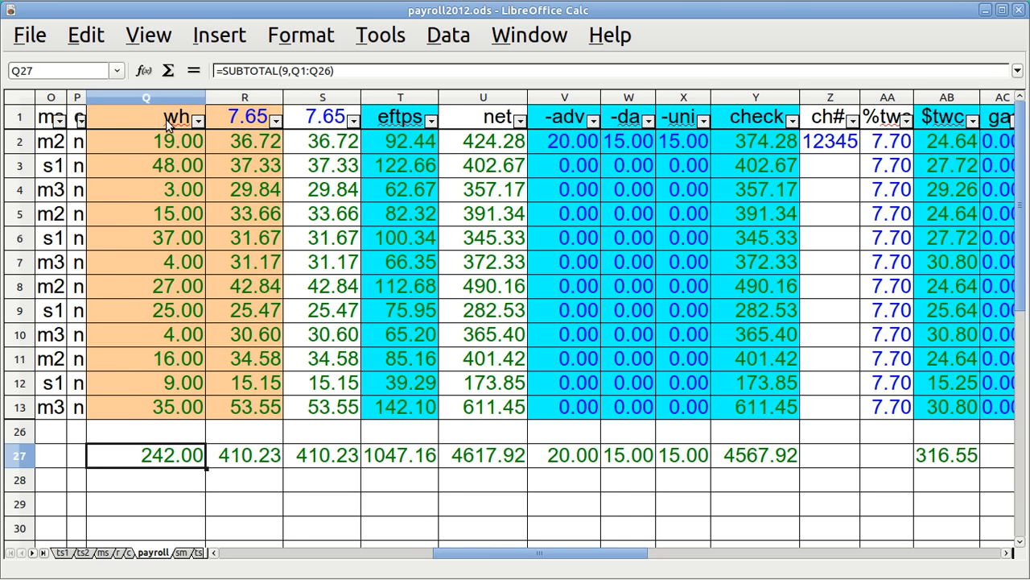
- Go back along the totals row from the wh column to the who column
{"action": "key", "text": "Left"}
{"action": "key", "text": "Left"}
{"action": "key", "text": "Left"}
{"action": "key", "text": "Left"}
{"action": "key", "text": "Left"}
{"action": "key", "text": "Left"}
{"action": "key", "text": "Left"}
{"action": "key", "text": "Left"}
{"action": "key", "text": "Left"}
{"action": "key", "text": "Left"}
{"action": "key", "text": "Left"}
{"action": "key", "text": "Left"}
{"action": "key", "text": "Left"}
{"action": "key", "text": "Left"}
{"action": "key", "text": "Left"}
{"action": "key", "text": "Left"}
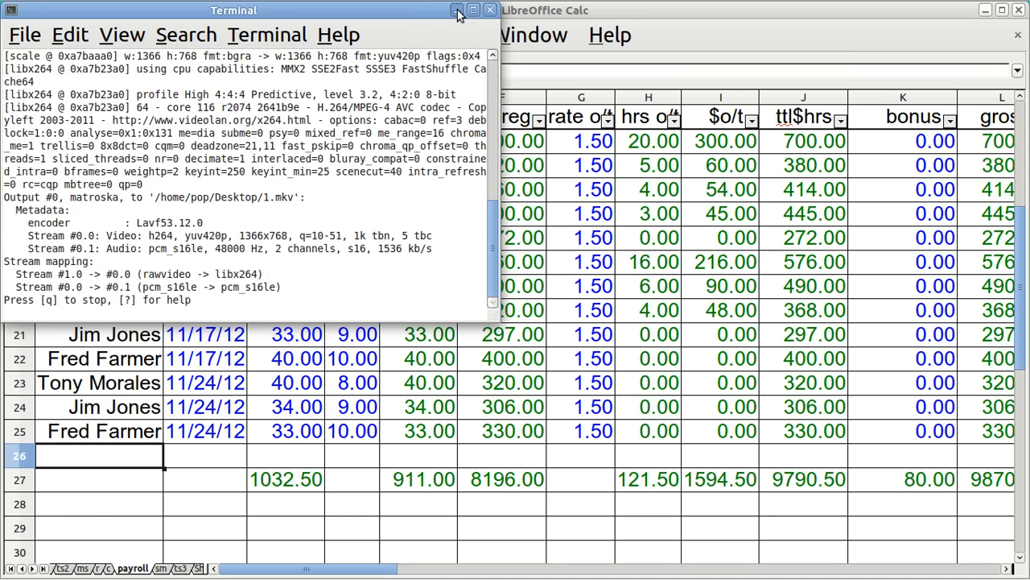
- Minimize the Terminal window and insert three blank payroll rows at rows 26 to 28, above the totals row
{"action": "left_click", "coordinate": [456, 14]}
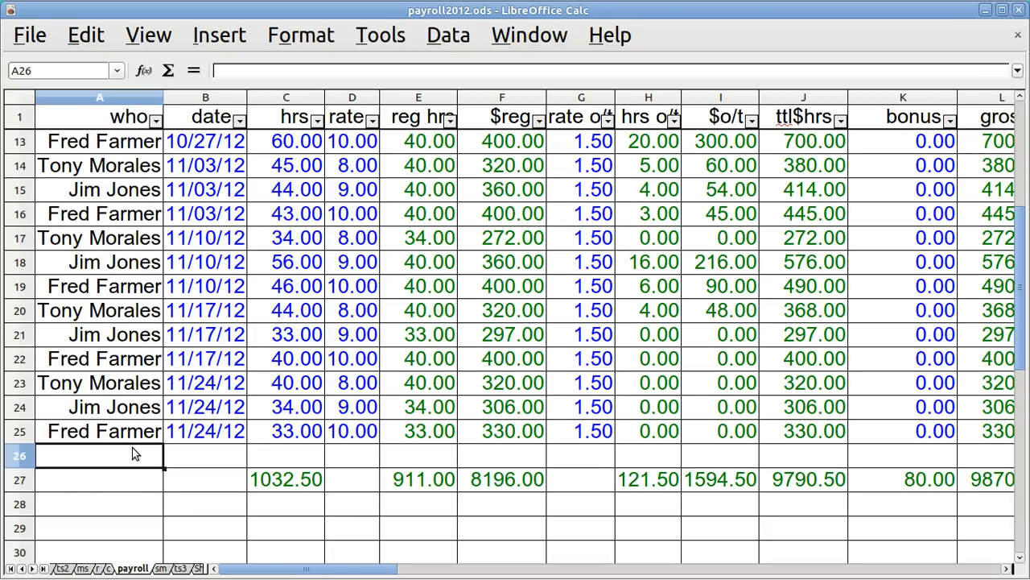
{"action": "key", "text": "shift+Down"}
{"action": "key", "text": "shift+Down"}
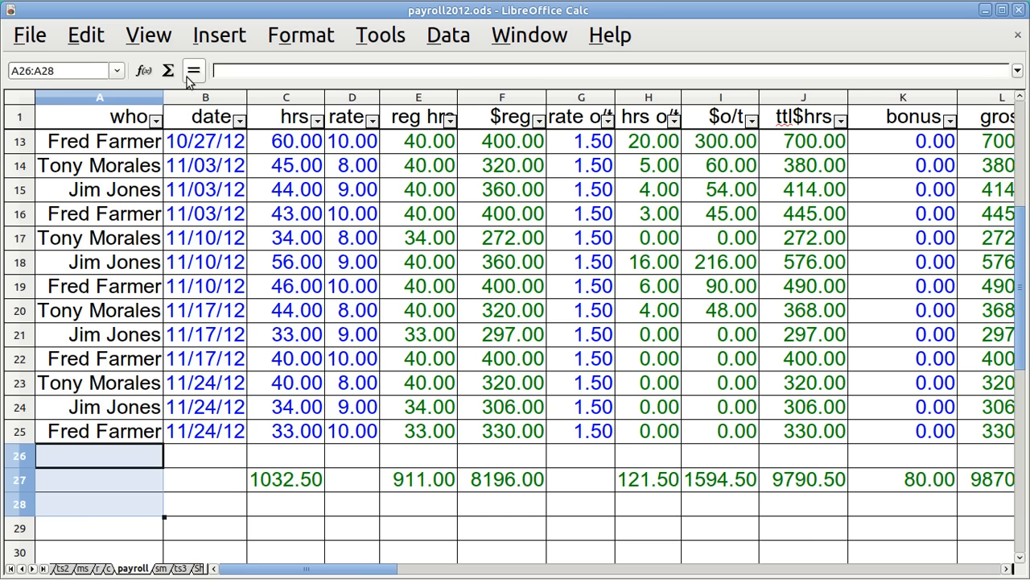
{"action": "left_click", "coordinate": [217, 41]}
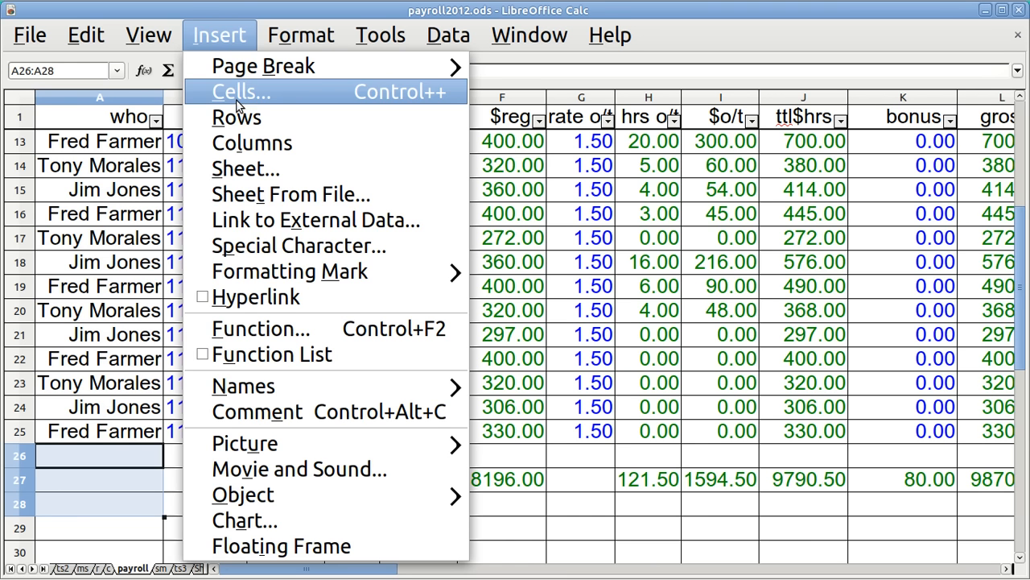
{"action": "left_click", "coordinate": [250, 122]}
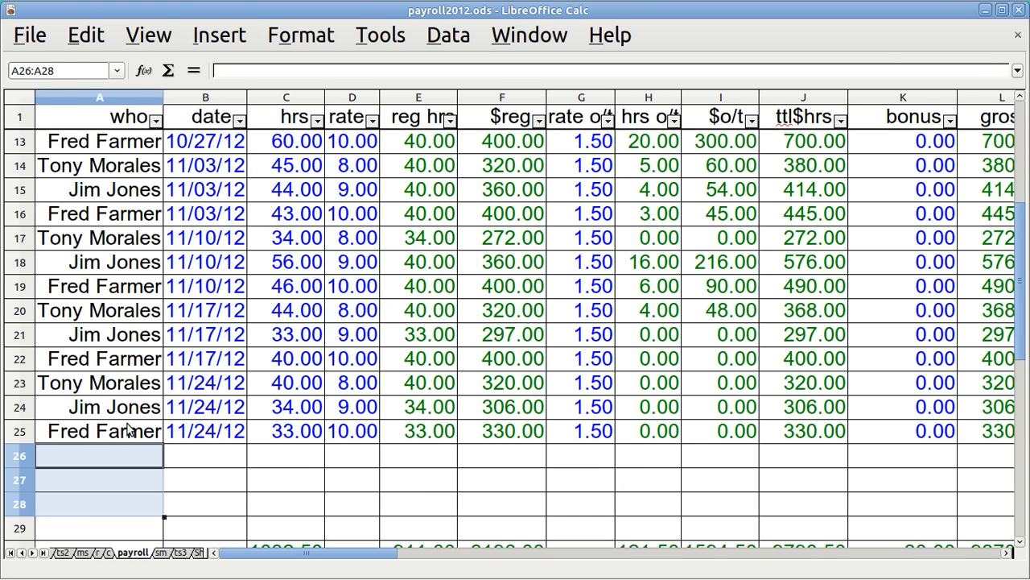
- Copy the three 11/24/12 payroll records in A23:AK25 and paste them into the new rows starting at A26
{"action": "left_click", "coordinate": [123, 385]}
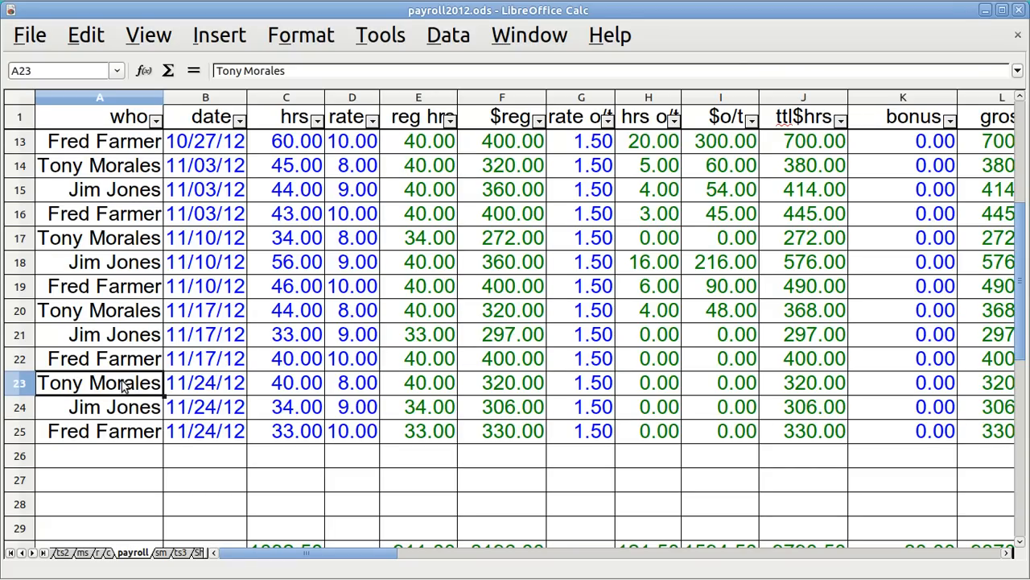
{"action": "key", "text": "shift+Down"}
{"action": "key", "text": "shift+Down"}
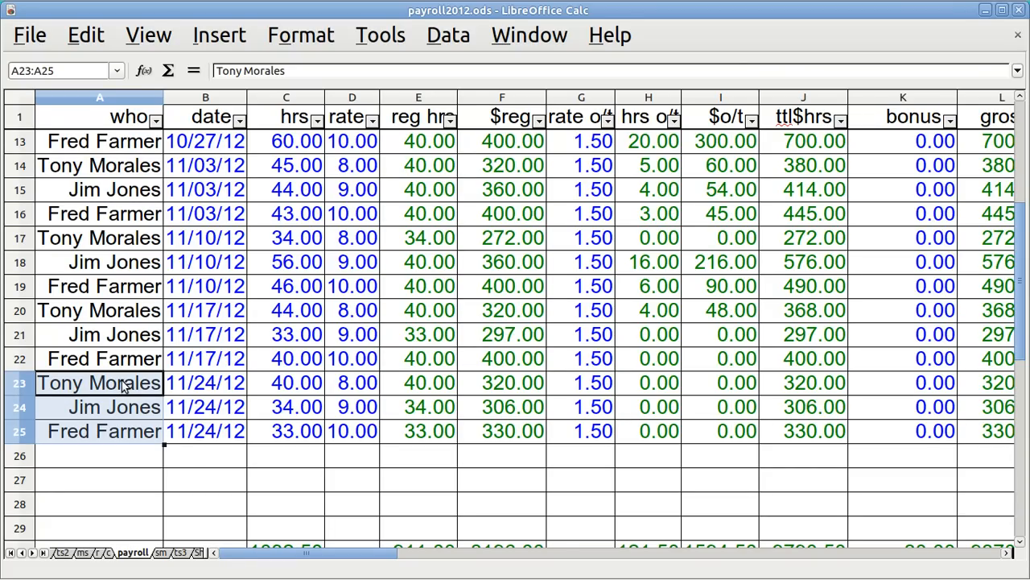
{"action": "key", "text": "shift+Right"}
{"action": "key", "text": "shift+Right"}
{"action": "key", "text": "shift+Right"}
{"action": "key", "text": "shift+Right"}
{"action": "key", "text": "shift+Right"}
{"action": "key", "text": "shift+Right"}
{"action": "key", "text": "shift+Right"}
{"action": "key", "text": "shift+Right"}
{"action": "key", "text": "shift+Right"}
{"action": "key", "text": "shift+Right"}
{"action": "key", "text": "shift+Right"}
{"action": "key", "text": "shift+Right"}
{"action": "key", "text": "shift+Right"}
{"action": "key", "text": "shift+Right"}
{"action": "key", "text": "shift+Right"}
{"action": "key", "text": "shift+Right"}
{"action": "key", "text": "shift+Right"}
{"action": "key", "text": "shift+Right"}
{"action": "key", "text": "shift+Right"}
{"action": "key", "text": "shift+Right"}
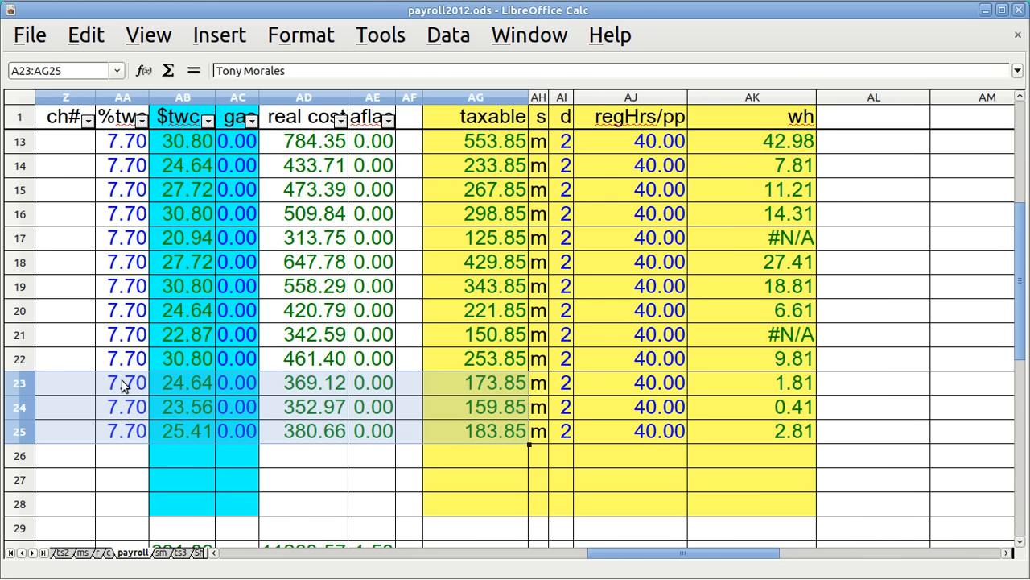
{"action": "key", "text": "shift+Right"}
{"action": "key", "text": "shift+Right"}
{"action": "key", "text": "shift+Right"}
{"action": "key", "text": "shift+Right"}
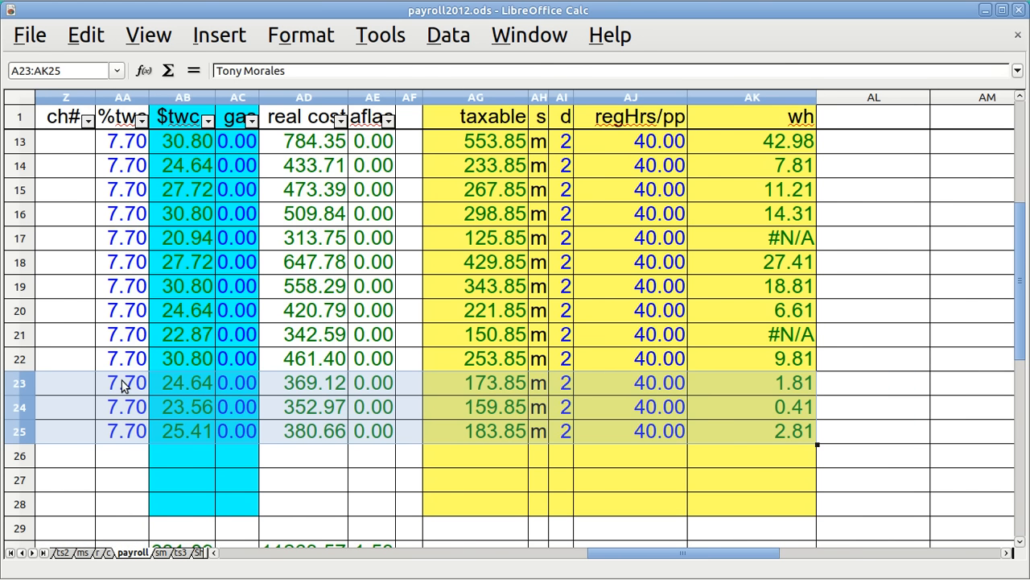
{"action": "key", "text": "ctrl+c"}
{"action": "key", "text": "Down"}
{"action": "key", "text": "Down"}
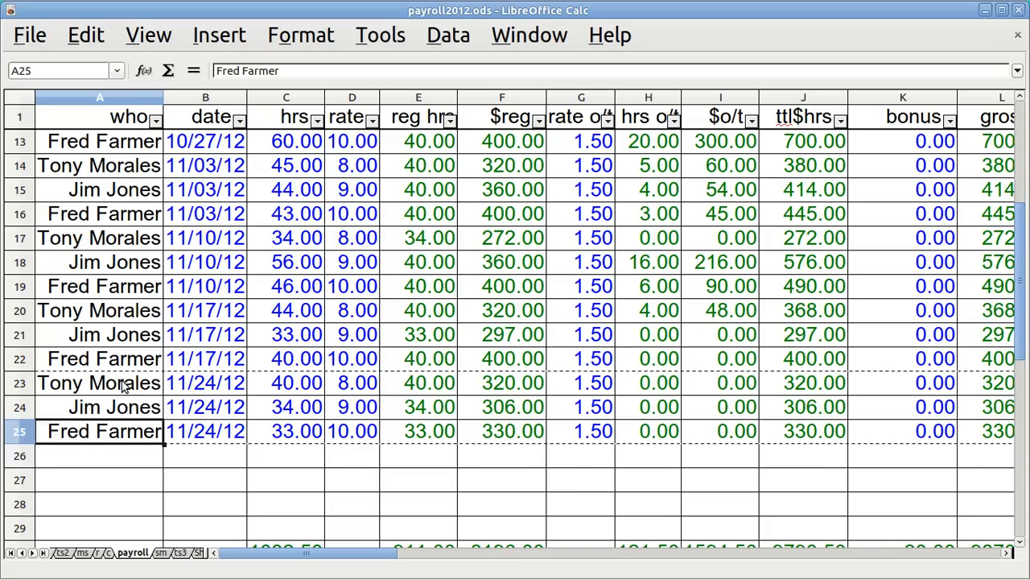
{"action": "key", "text": "Down"}
{"action": "key", "text": "ctrl+v"}
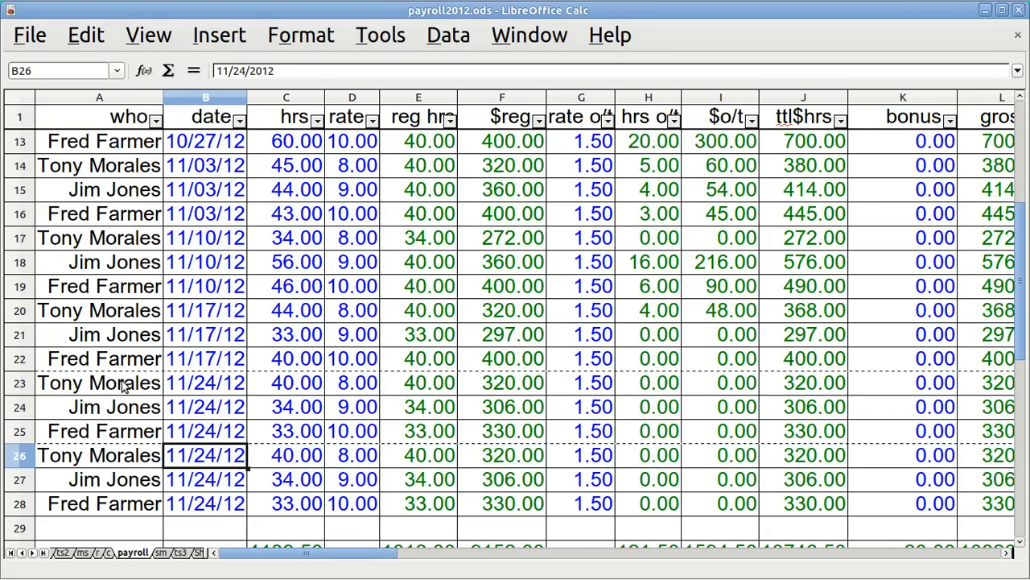
- Set the date of the three pasted records in B26:B28 to 12/1
{"action": "type", "text": "12/1"}
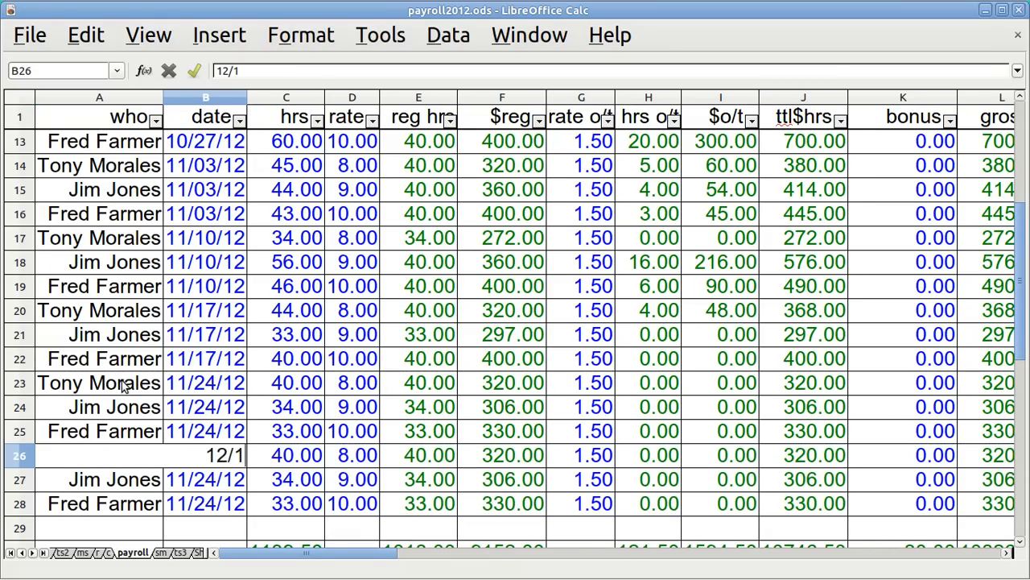
{"action": "key", "text": "Return"}
{"action": "type", "text": "12/1"}
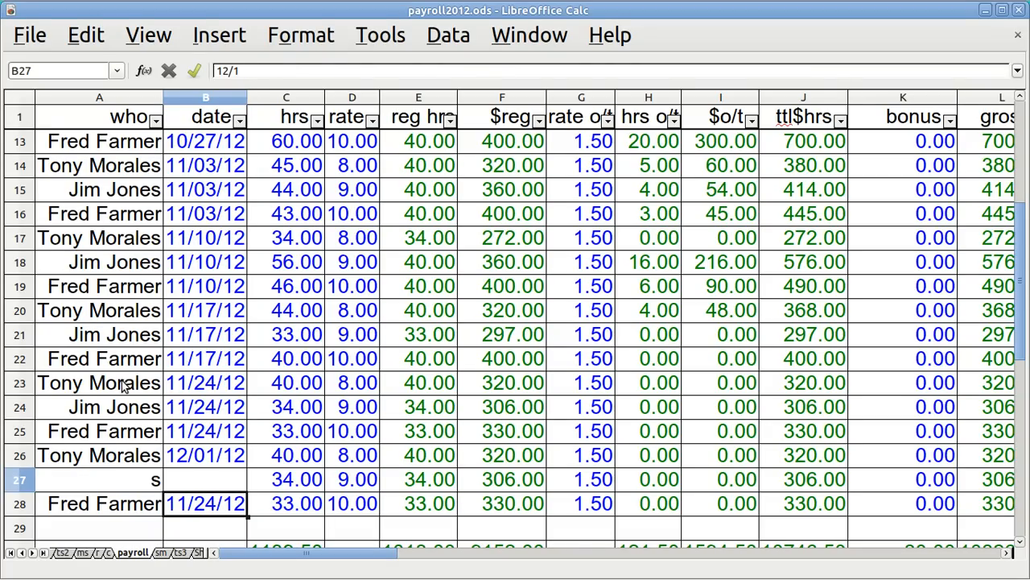
{"action": "key", "text": "Return"}
{"action": "type", "text": "12/01/12"}
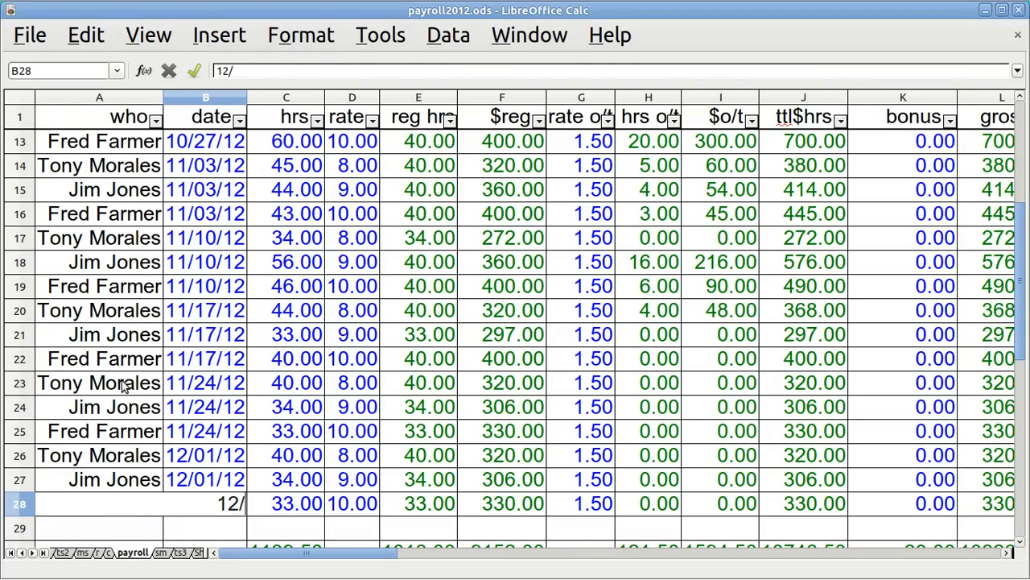
{"action": "type", "text": "1"}
{"action": "key", "text": "Return"}
- Enter the hours for the three 12/01/12 records in C26:C28 as 45, 44 and 35
{"action": "key", "text": "Up"}
{"action": "key", "text": "Up"}
{"action": "key", "text": "Right"}
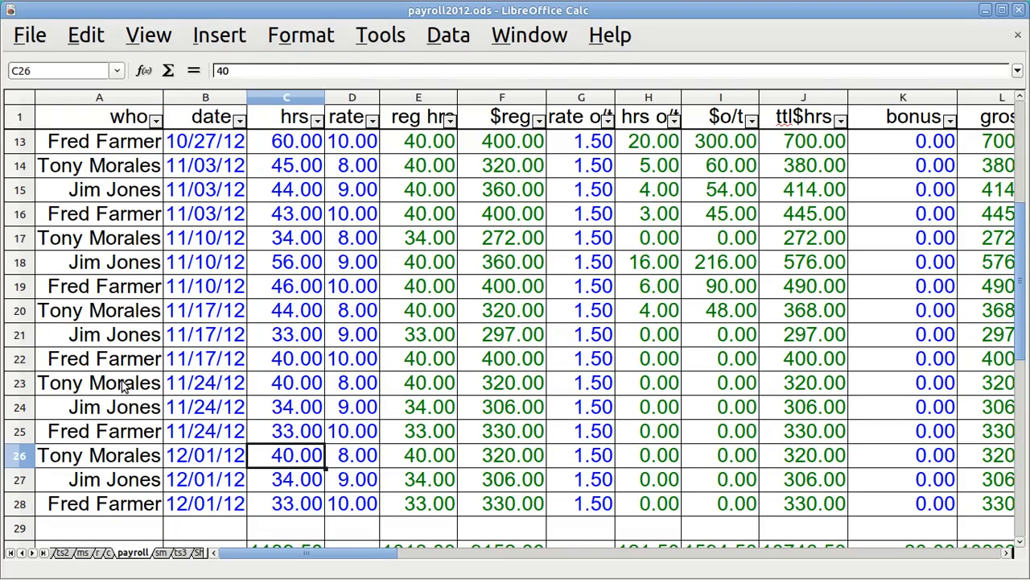
{"action": "type", "text": "45"}
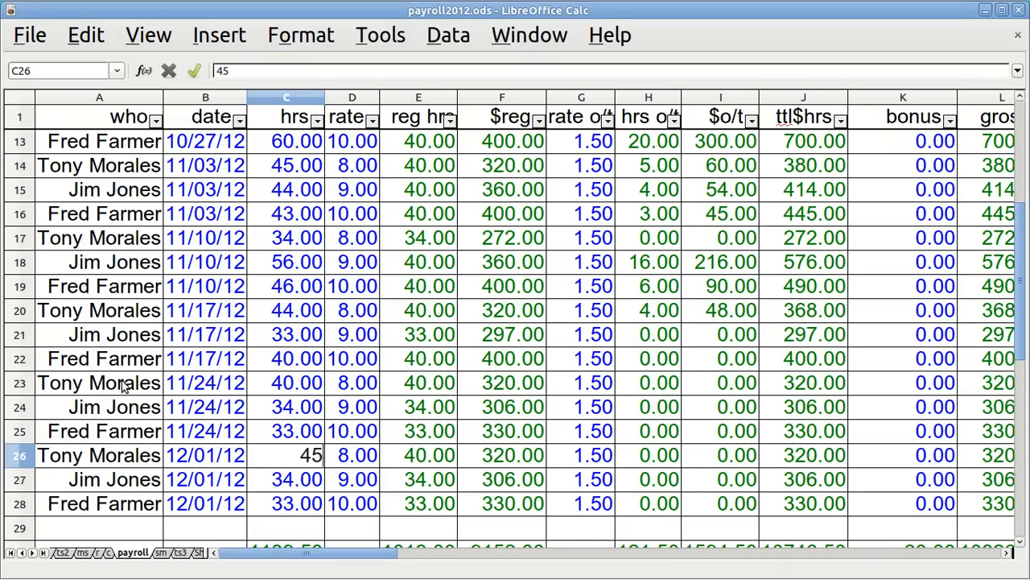
{"action": "key", "text": "Return"}
{"action": "type", "text": "44"}
{"action": "key", "text": "Return"}
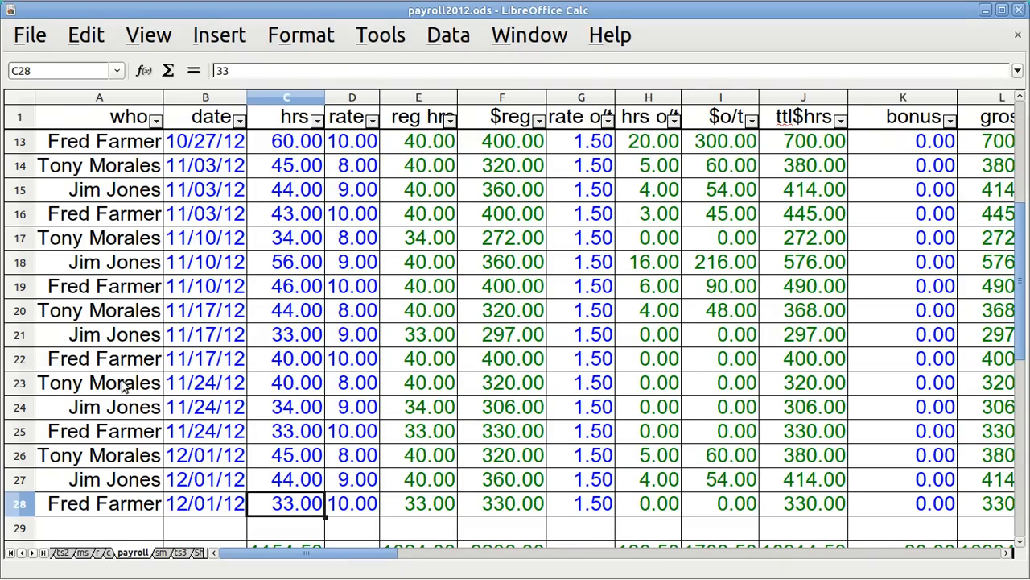
{"action": "type", "text": "35"}
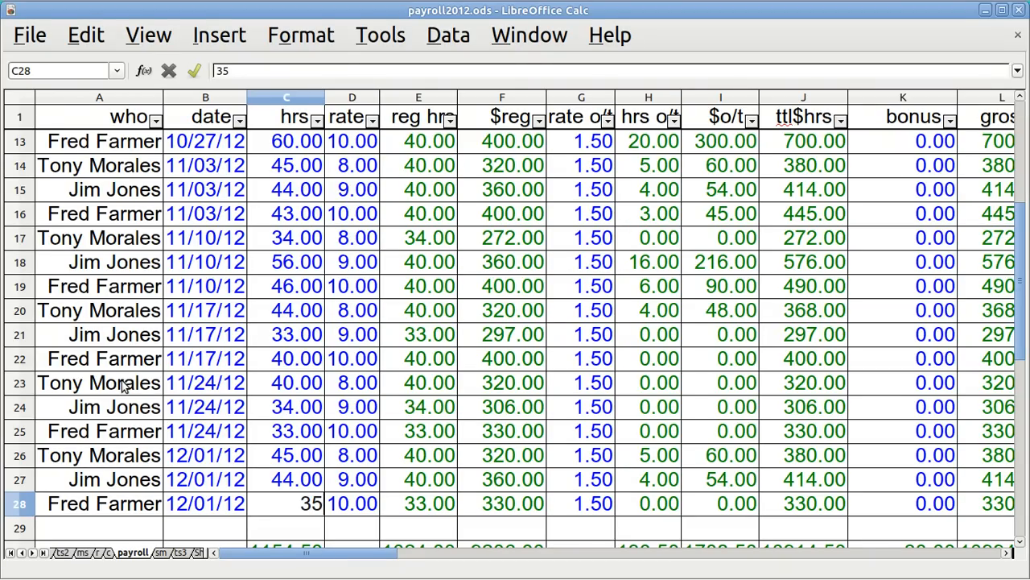
{"action": "key", "text": "Tab"}
- Enter bonuses of 40, 10 and 50 for the three 12/01/12 records in K26:K28
{"action": "key", "text": "Tab"}
{"action": "key", "text": "Tab"}
{"action": "key", "text": "Tab"}
{"action": "key", "text": "Tab"}
{"action": "key", "text": "Tab"}
{"action": "key", "text": "Tab"}
{"action": "key", "text": "Tab"}
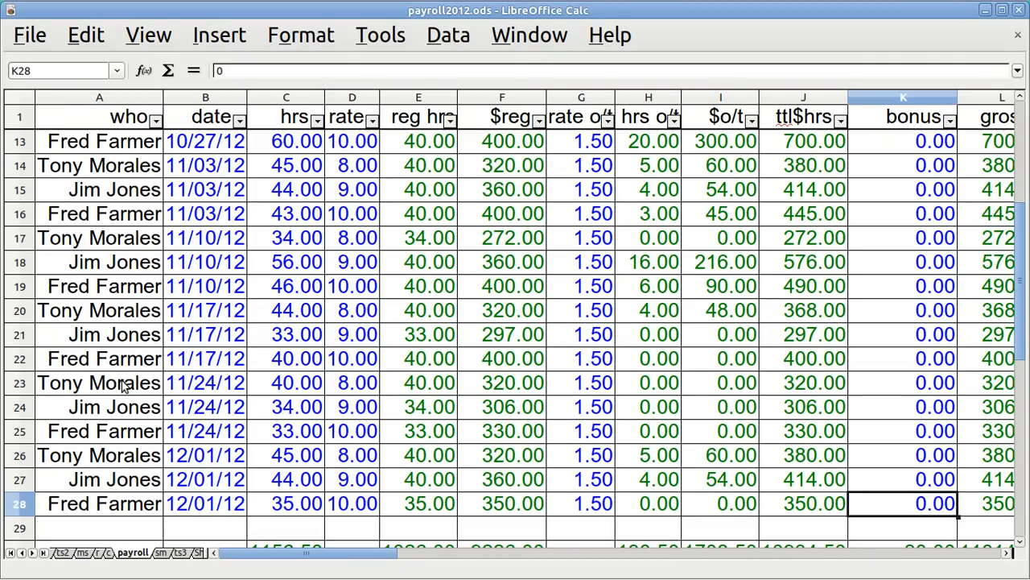
{"action": "key", "text": "Up"}
{"action": "key", "text": "Up"}
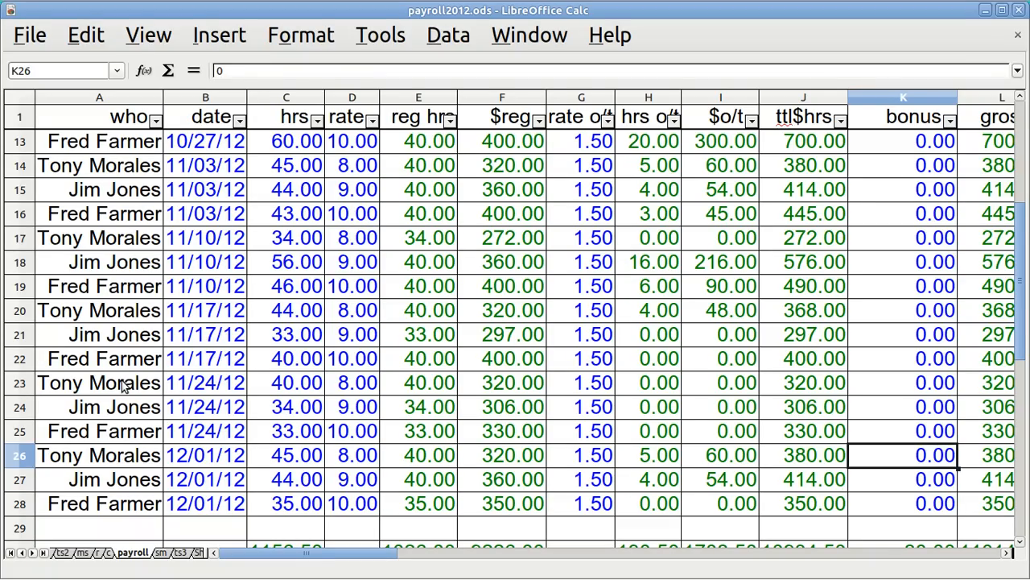
{"action": "type", "text": "40"}
{"action": "key", "text": "Return"}
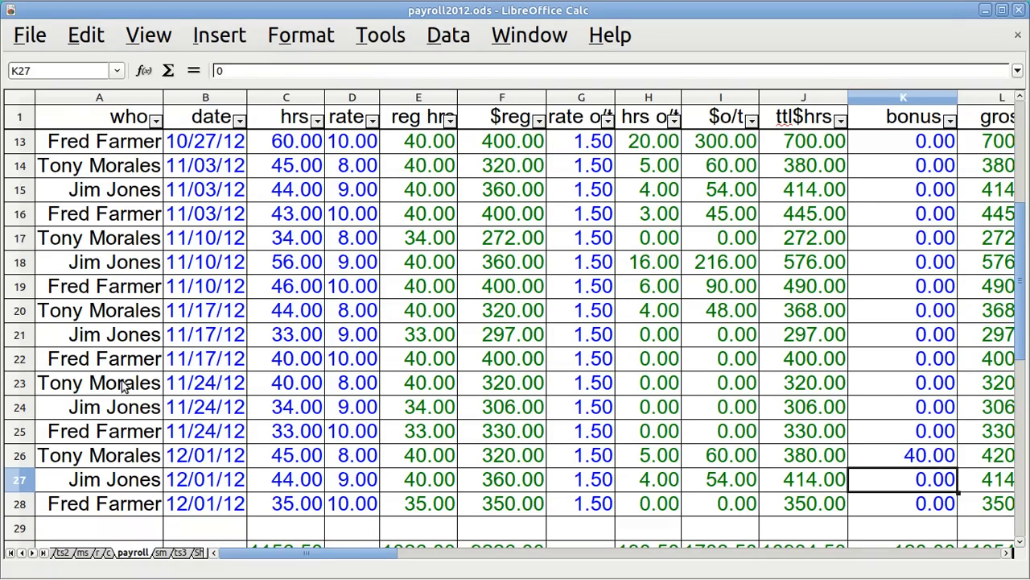
{"action": "type", "text": "10"}
{"action": "key", "text": "Return"}
{"action": "type", "text": "5"}
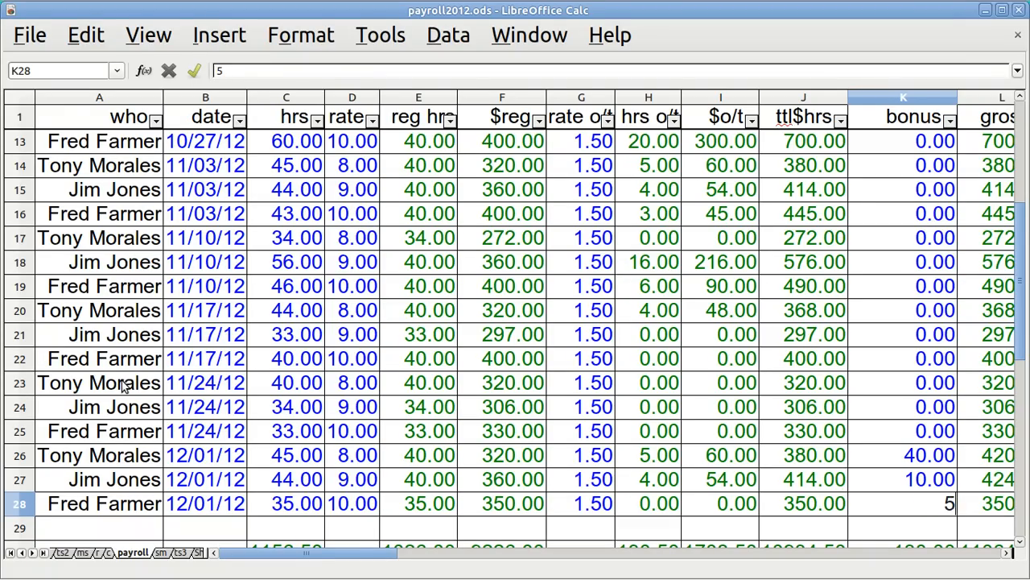
{"action": "type", "text": "0"}
{"action": "key", "text": "Tab"}
- Examine row 28 from the aflac and adjusted gross columns through ms and wh to the 7.65 column
{"action": "key", "text": "Tab"}
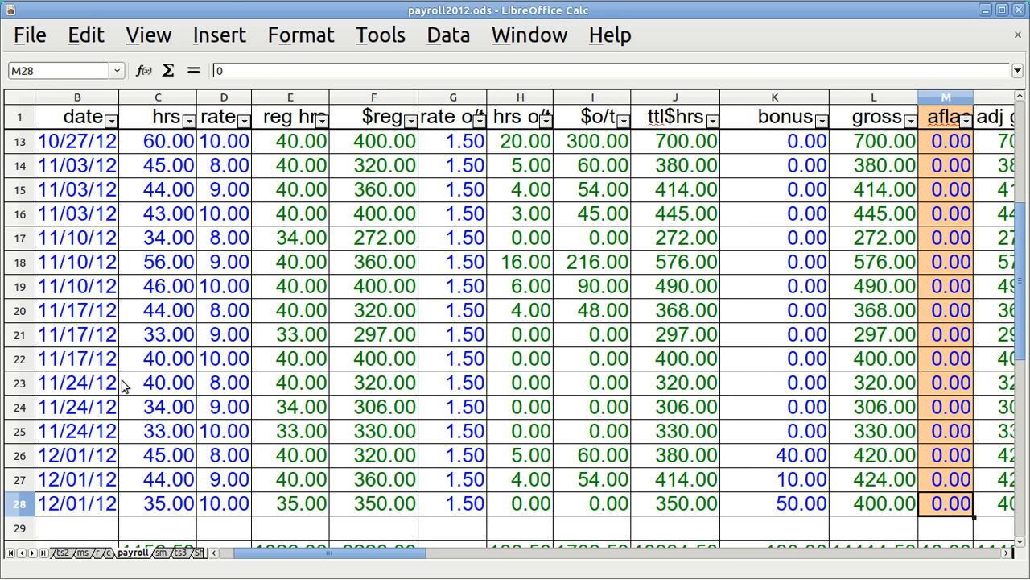
{"action": "key", "text": "Tab"}
{"action": "key", "text": "Tab"}
{"action": "key", "text": "Tab"}
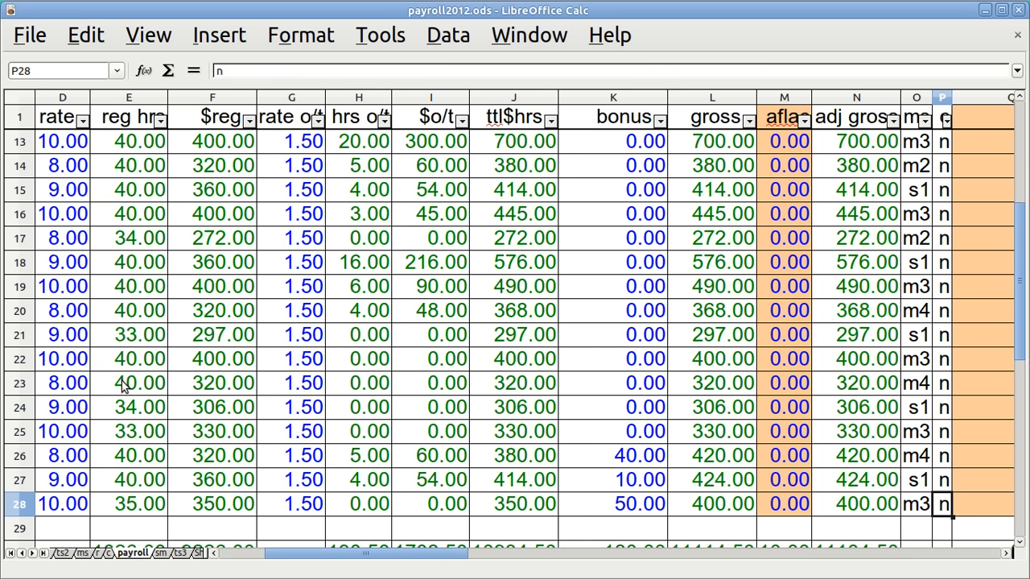
{"action": "key", "text": "shift+Tab"}
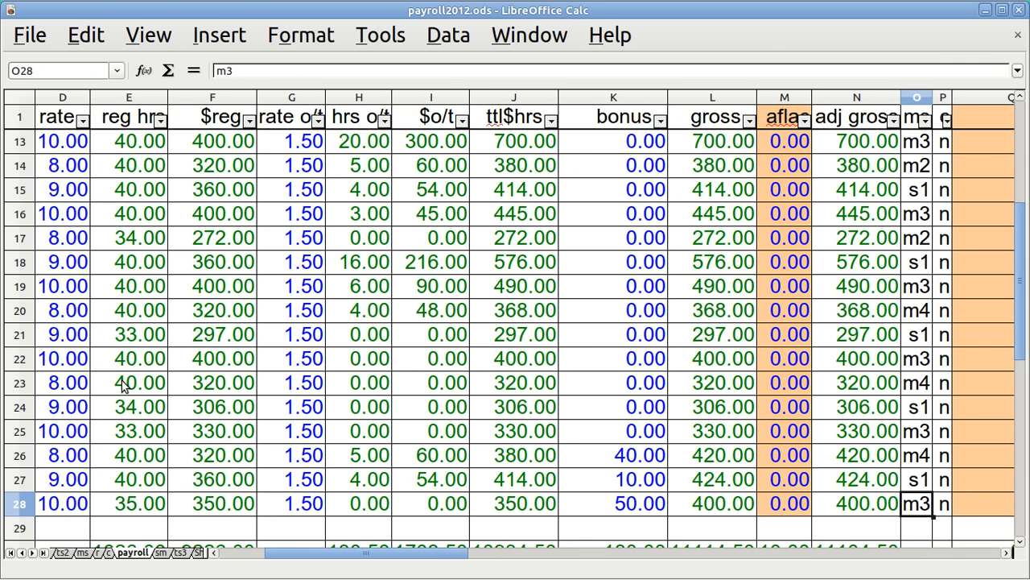
{"action": "key", "text": "Tab"}
{"action": "key", "text": "Tab"}
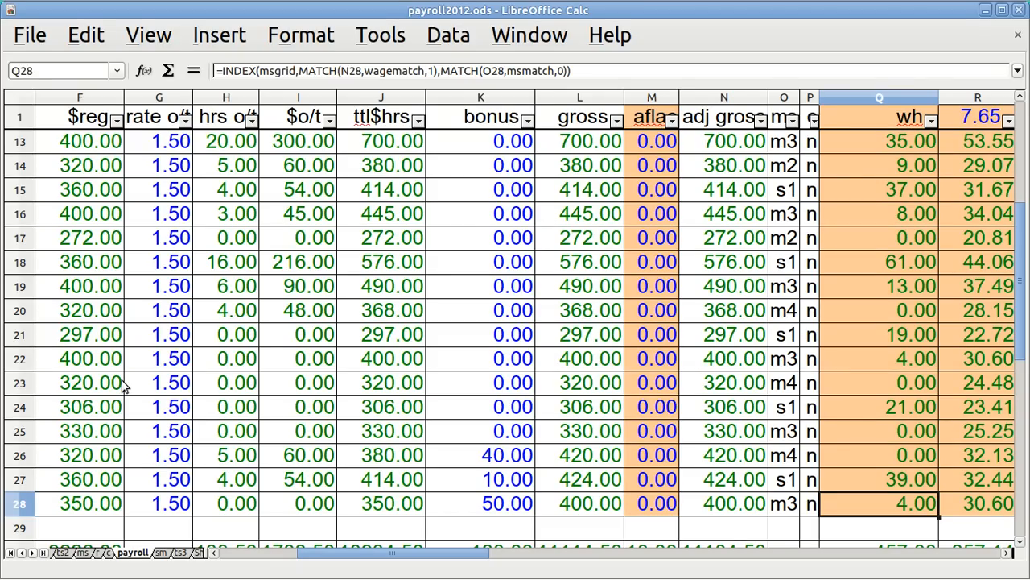
{"action": "key", "text": "Tab"}
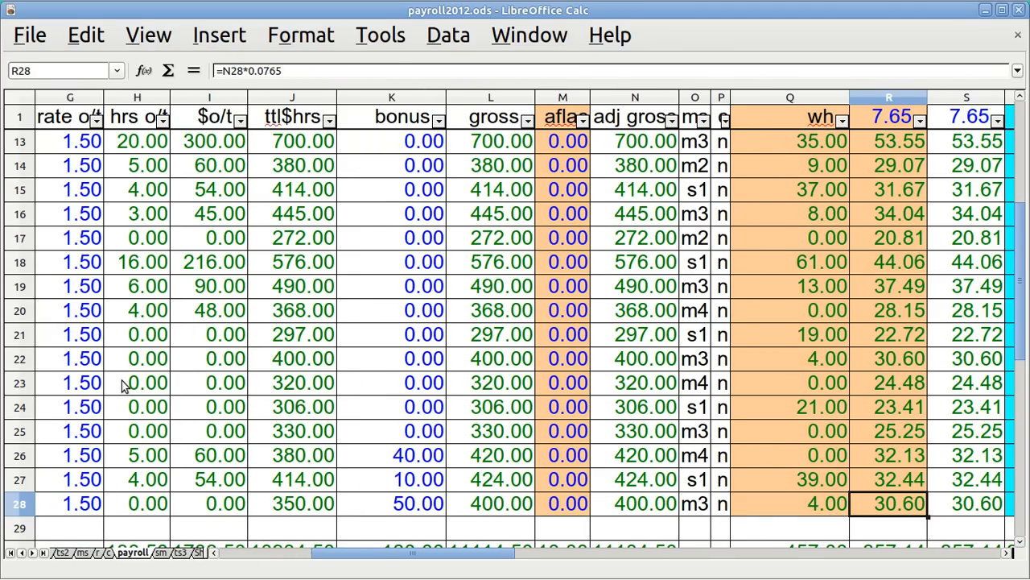
- Examine row 28 across the second 7.65 column, eftps and net to the -adv column
{"action": "key", "text": "Tab"}
{"action": "key", "text": "Tab"}
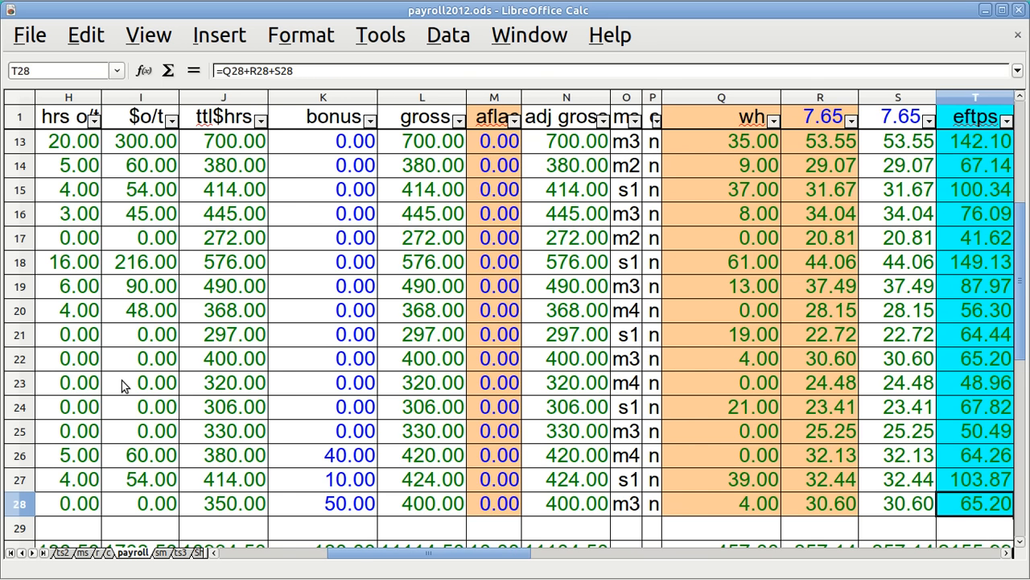
{"action": "key", "text": "Tab"}
{"action": "key", "text": "Tab"}
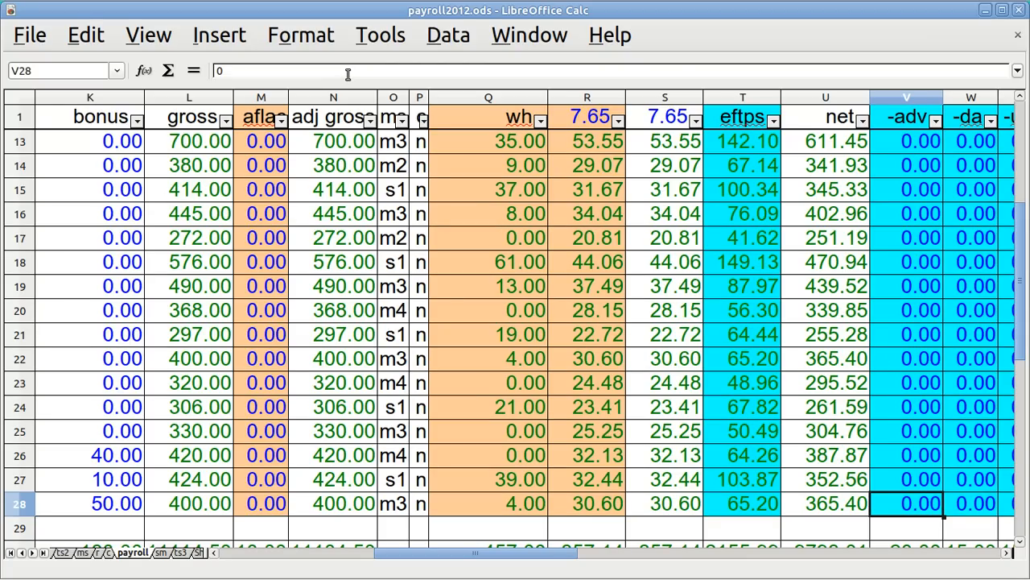
{"action": "left_click", "coordinate": [447, 39]}
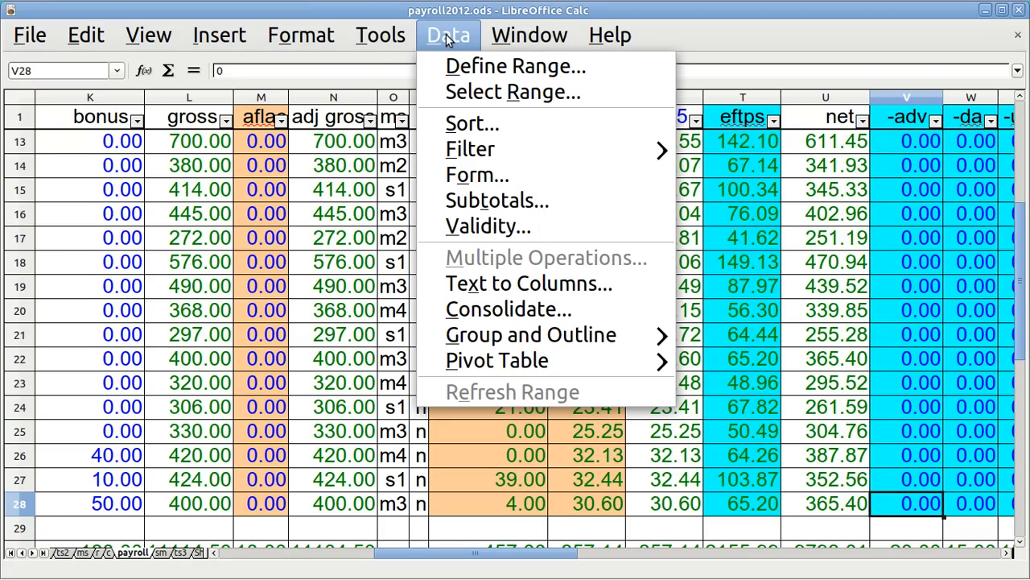
{"action": "mouse_move", "coordinate": [499, 152]}
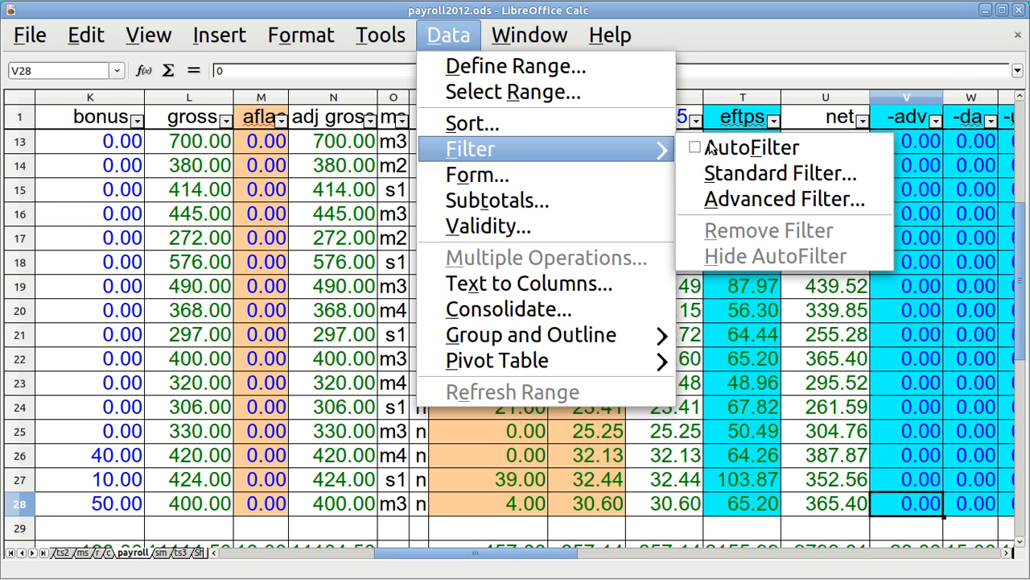
{"action": "left_click", "coordinate": [734, 175]}
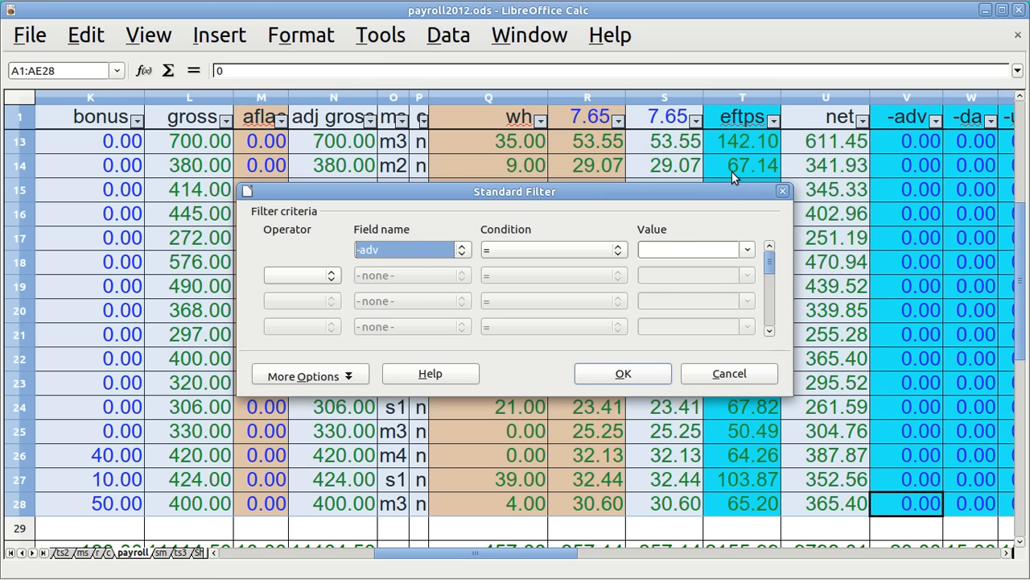
{"action": "left_click", "coordinate": [462, 255]}
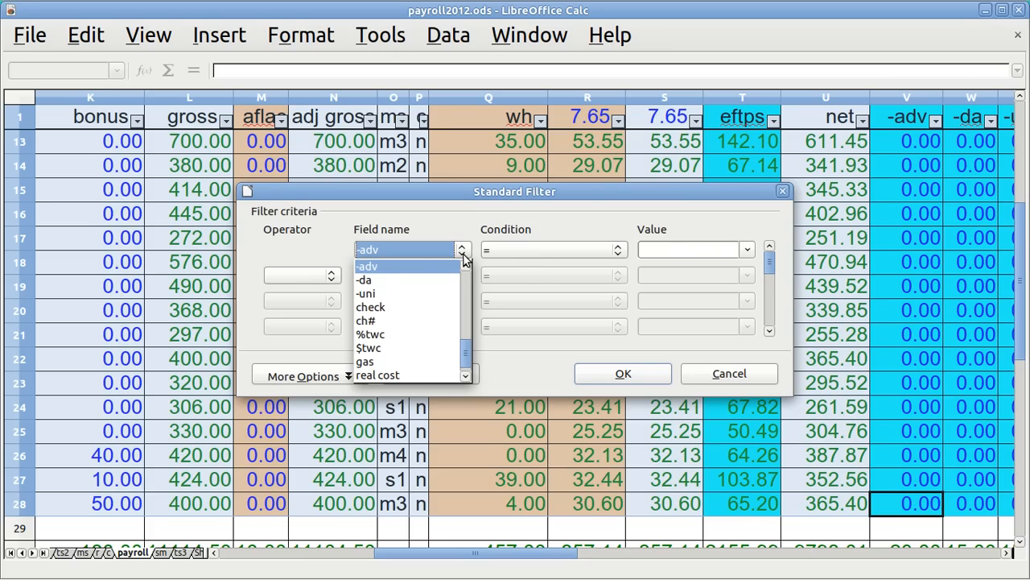
{"action": "scroll", "coordinate": [469, 272], "scroll_direction": "up", "scroll_amount": 7}
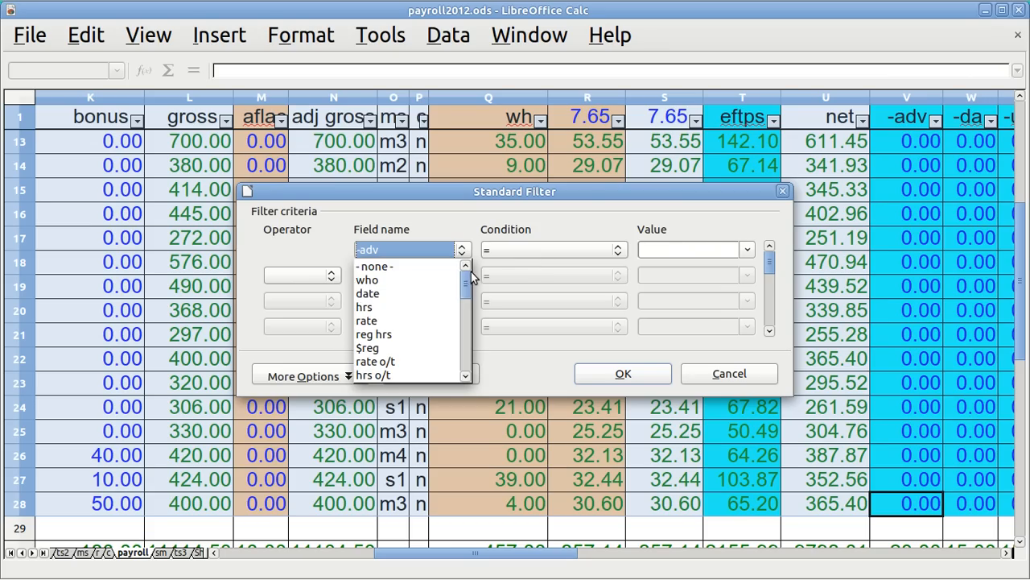
{"action": "left_click", "coordinate": [412, 293]}
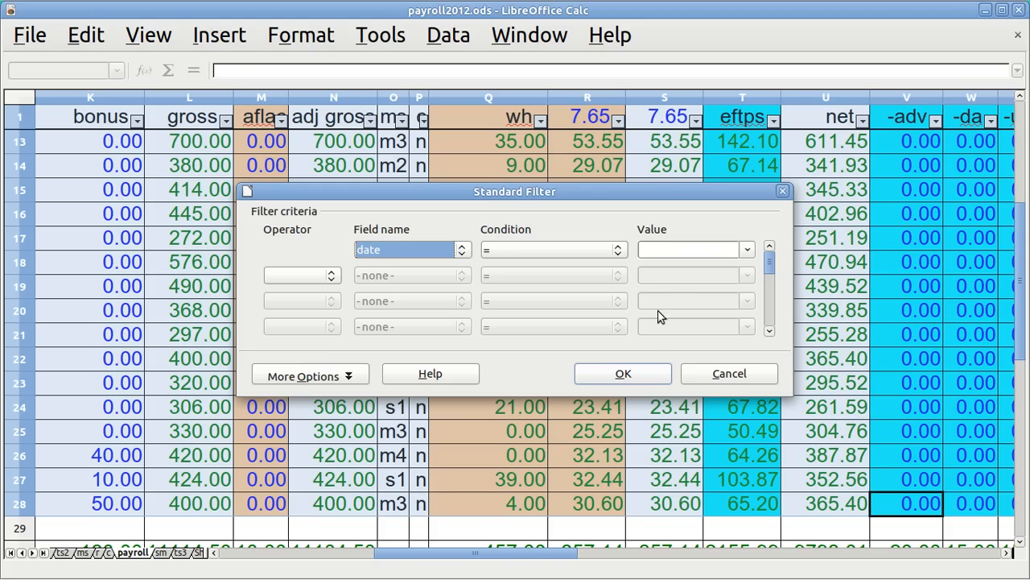
{"action": "left_click", "coordinate": [728, 373]}
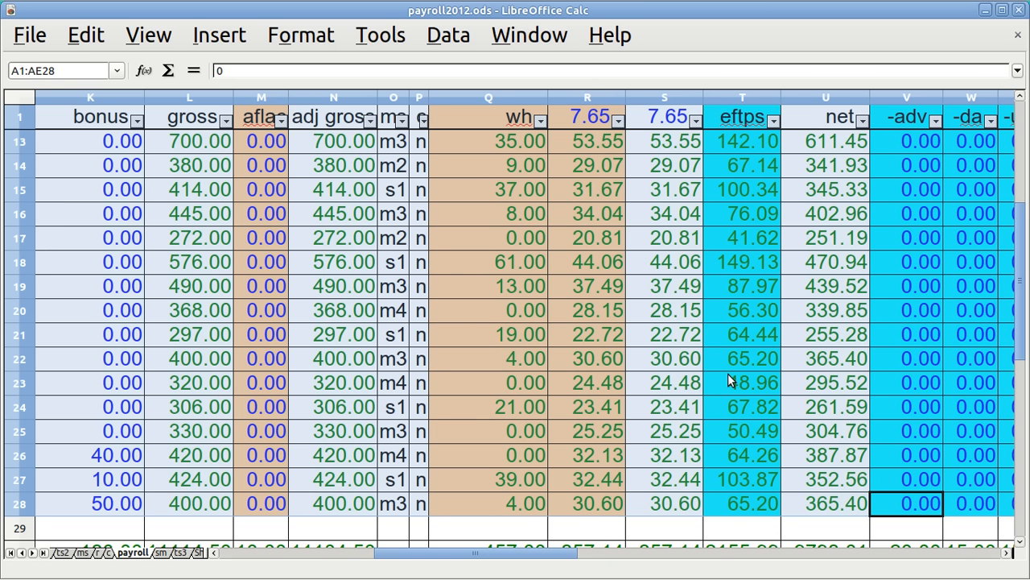
- Examine row 28 from the deduction and check columns through real cost to the taxable and wh columns in the yellow block
{"action": "key", "text": "Right"}
{"action": "key", "text": "Right"}
{"action": "key", "text": "Right"}
{"action": "key", "text": "Right"}
{"action": "key", "text": "Right"}
{"action": "key", "text": "Right"}
{"action": "key", "text": "Right"}
{"action": "key", "text": "Right"}
{"action": "key", "text": "Right"}
{"action": "key", "text": "Right"}
{"action": "key", "text": "Right"}
{"action": "key", "text": "Right"}
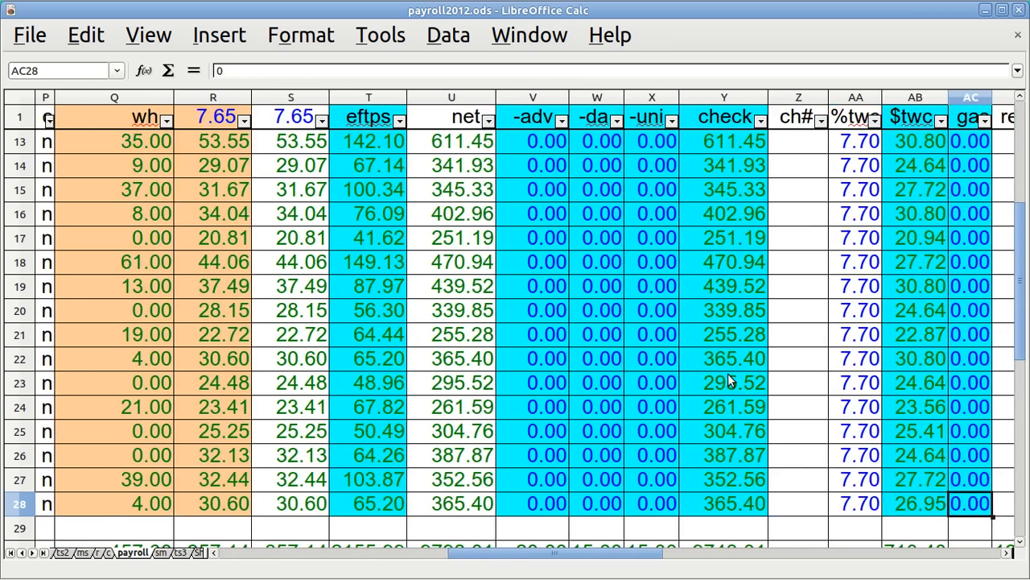
{"action": "key", "text": "Right"}
{"action": "key", "text": "Right"}
{"action": "key", "text": "Right"}
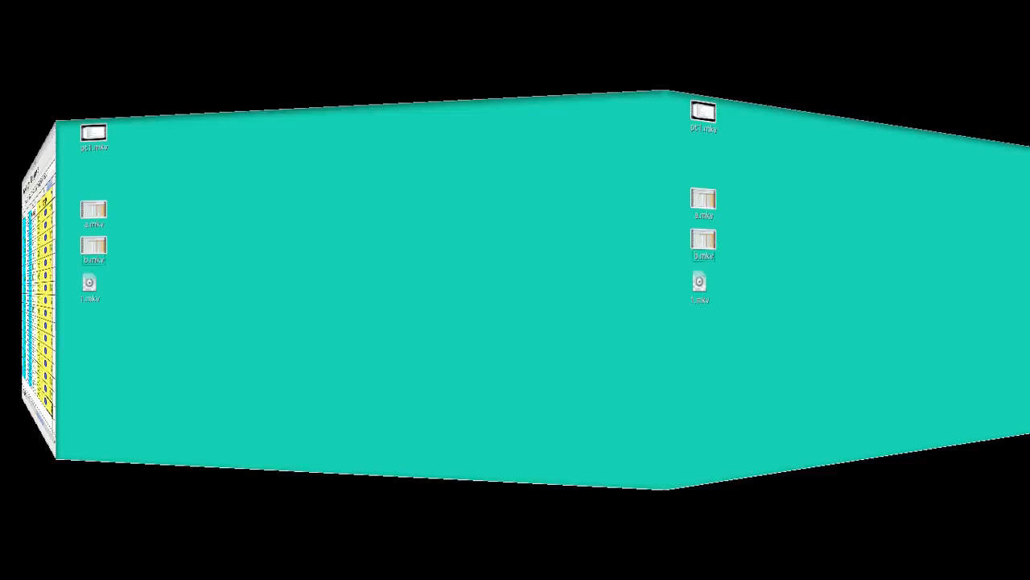
- Switch to the 2012 Publication 15 document and examine the percentage method withholding tables on pages 36 and 37
{"action": "key", "text": "ctrl+alt+Left"}
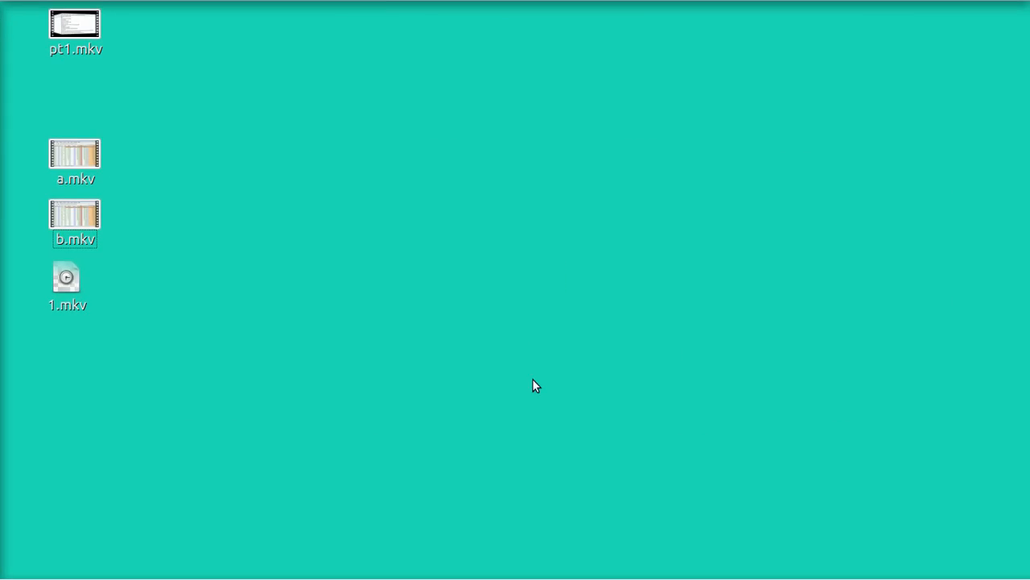
{"action": "mouse_move", "coordinate": [474, 578]}
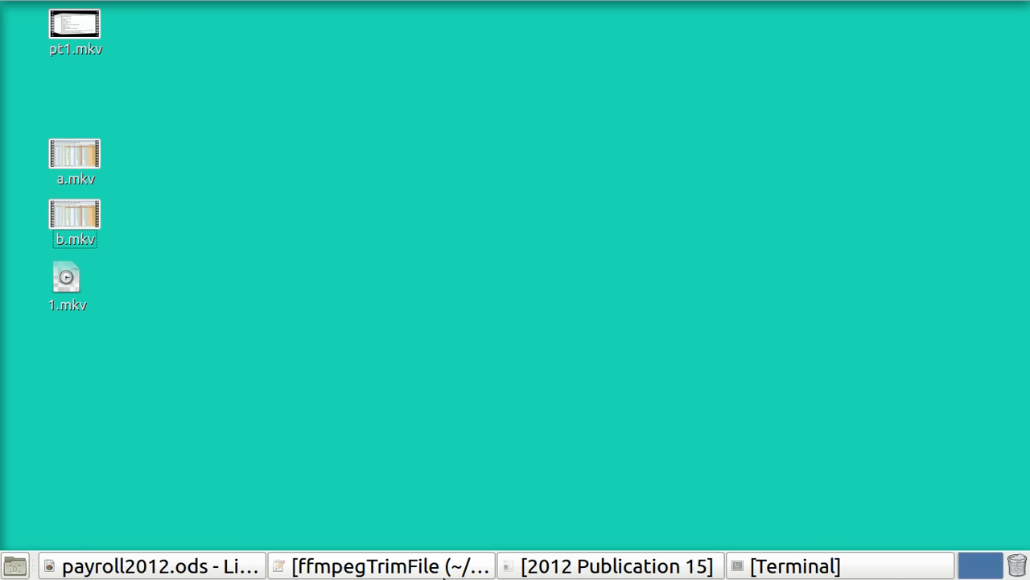
{"action": "left_click", "coordinate": [651, 567]}
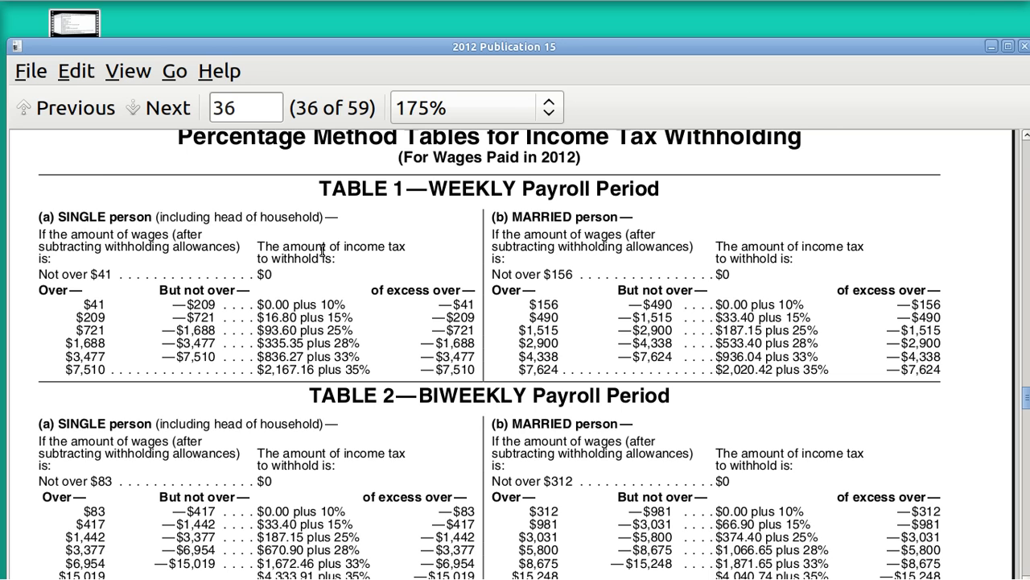
{"action": "scroll", "coordinate": [322, 251], "scroll_direction": "down", "scroll_amount": 10}
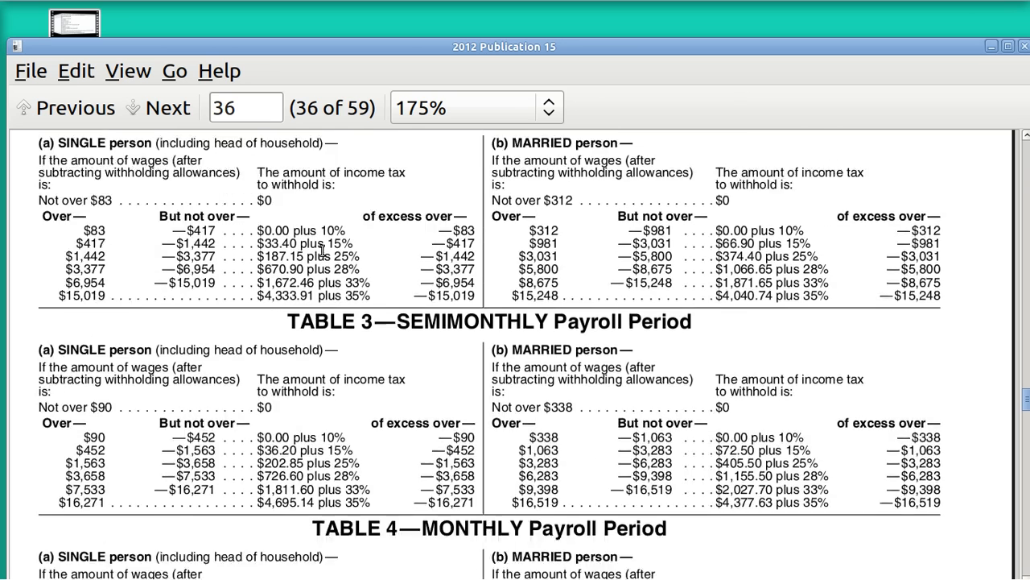
{"action": "scroll", "coordinate": [322, 251], "scroll_direction": "down", "scroll_amount": 10}
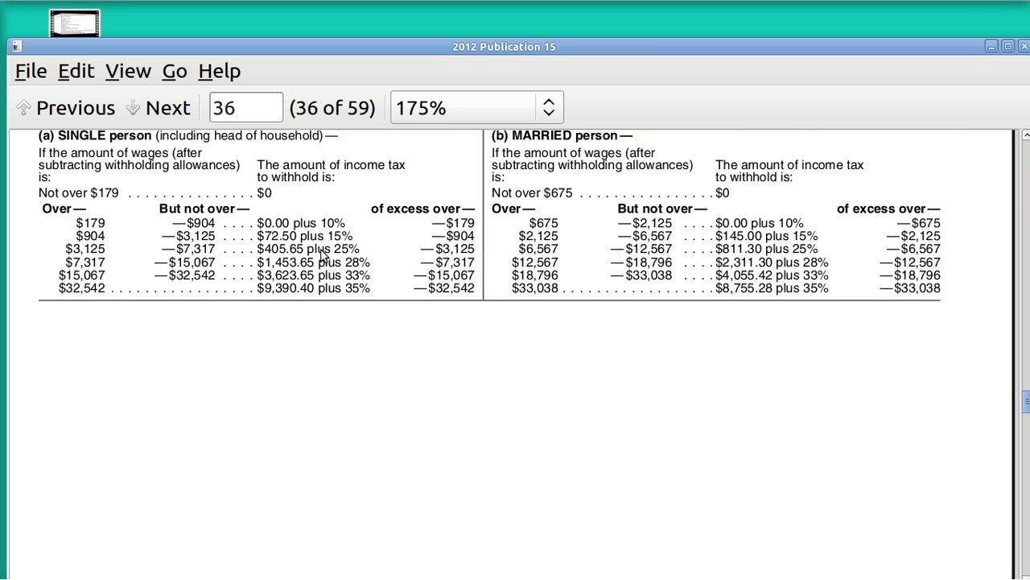
{"action": "scroll", "coordinate": [322, 251], "scroll_direction": "down", "scroll_amount": 5}
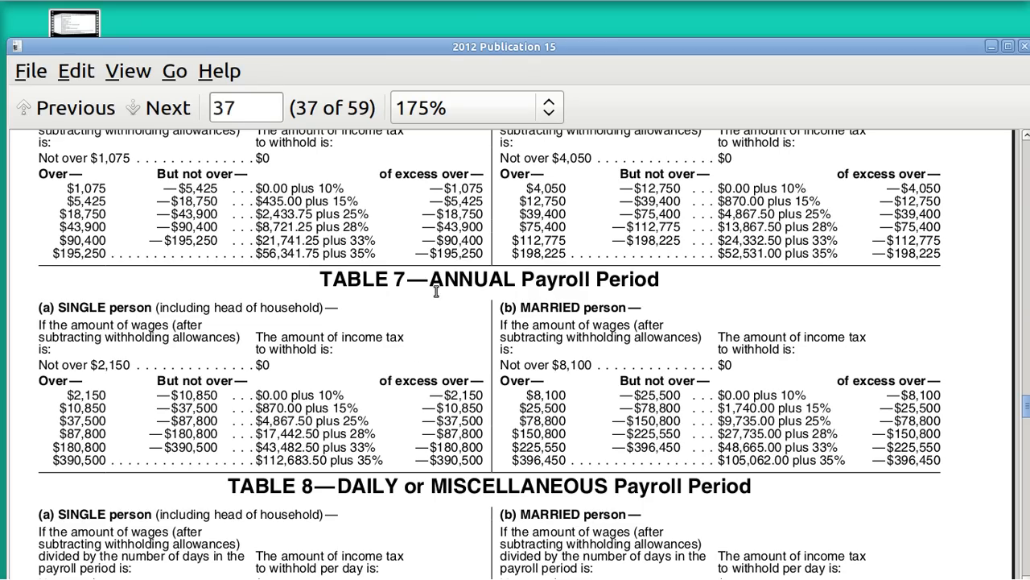
{"action": "scroll", "coordinate": [341, 321], "scroll_direction": "up", "scroll_amount": 3}
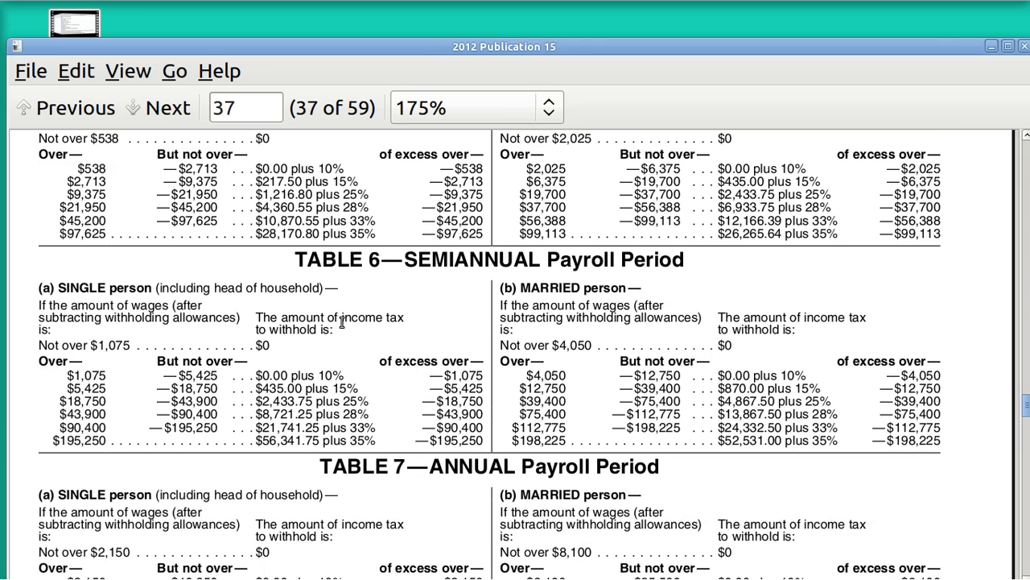
{"action": "scroll", "coordinate": [341, 322], "scroll_direction": "up", "scroll_amount": 5}
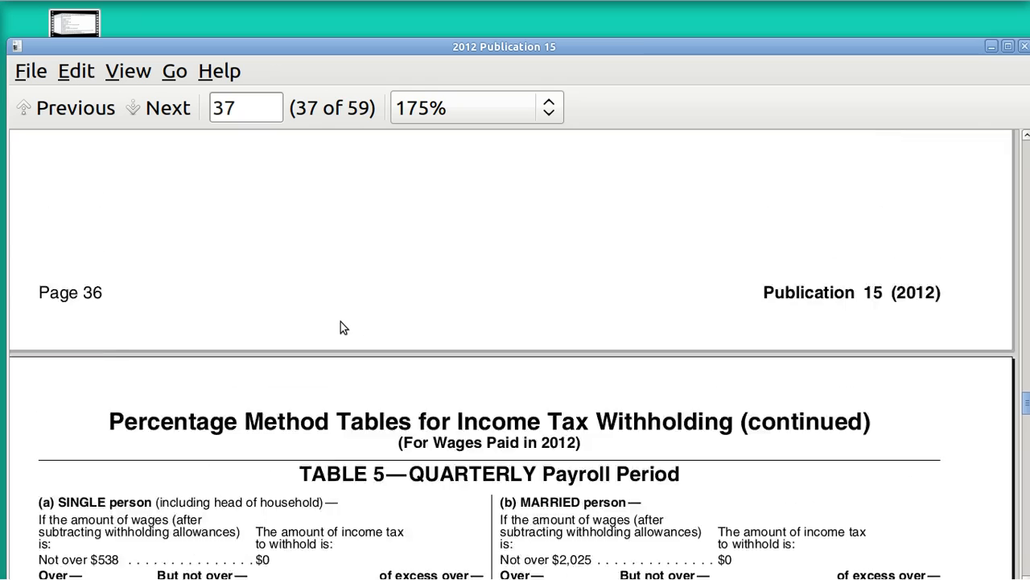
{"action": "scroll", "coordinate": [341, 321], "scroll_direction": "up", "scroll_amount": 7}
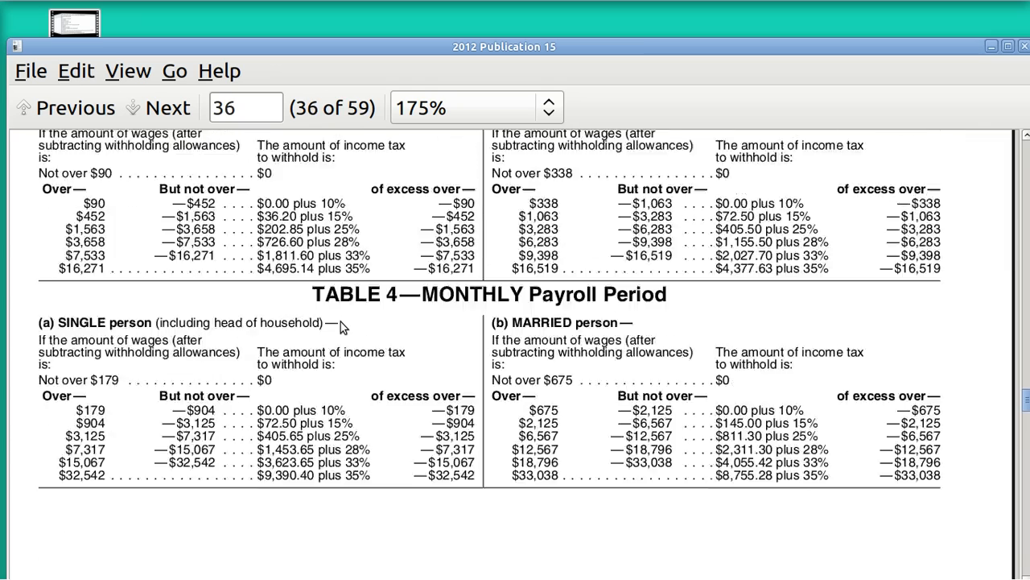
{"action": "scroll", "coordinate": [340, 322], "scroll_direction": "up", "scroll_amount": 7}
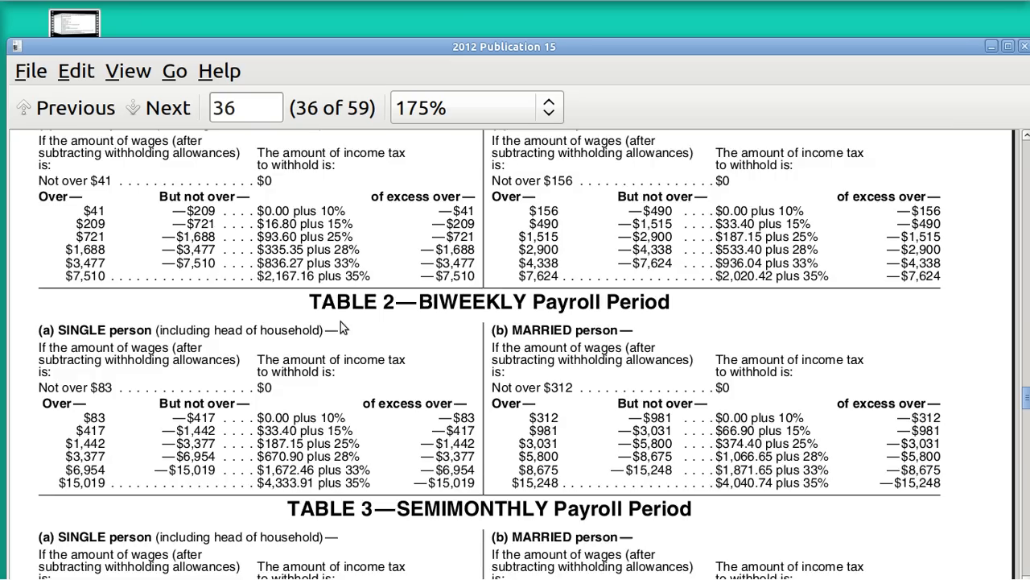
{"action": "scroll", "coordinate": [341, 321], "scroll_direction": "up", "scroll_amount": 3}
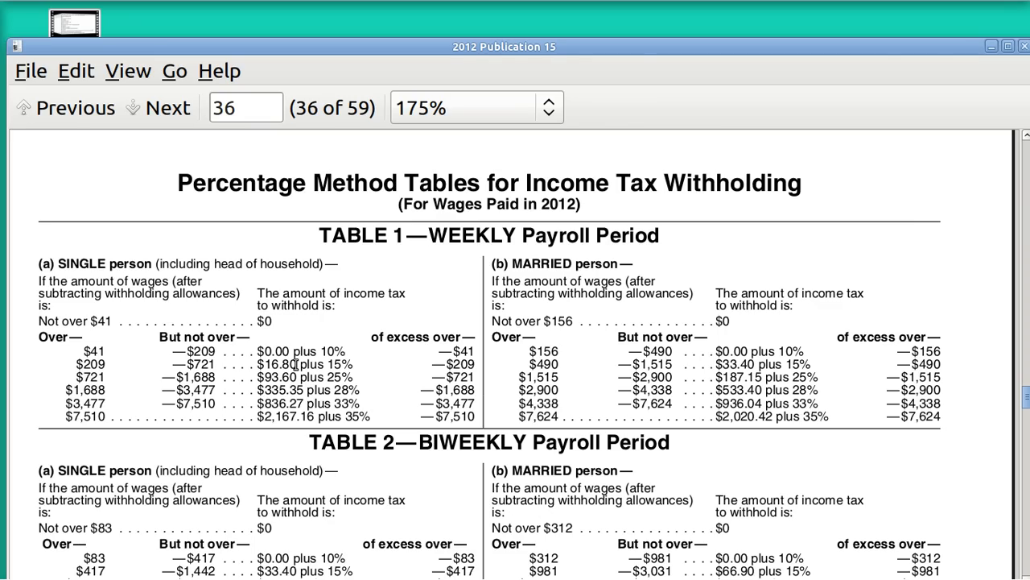
- Return to the payroll2012.ods workbook and test pay period values 1, 4 and 52 in A9 of the sm sheet
{"action": "key", "text": "alt+Tab"}
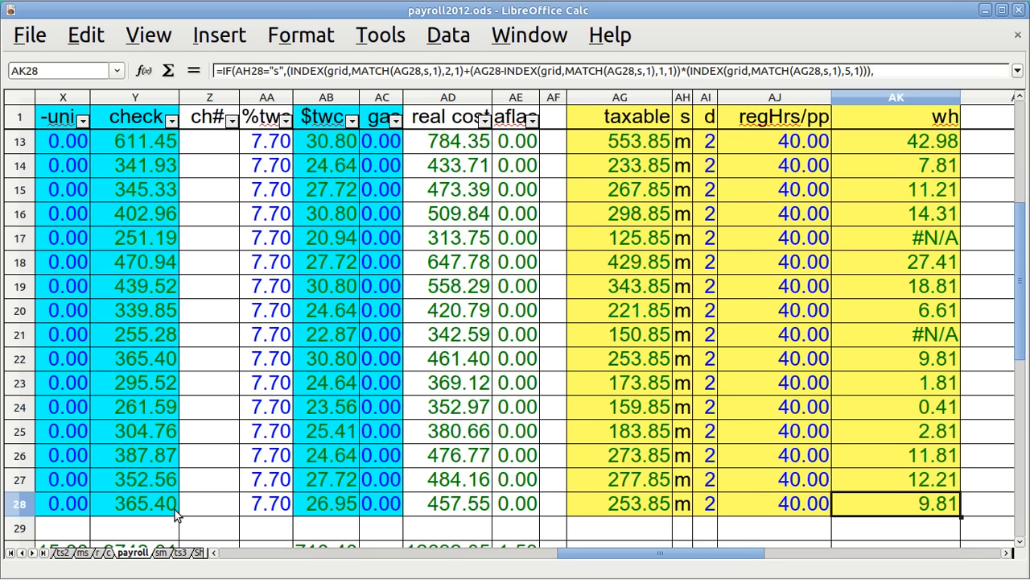
{"action": "left_click", "coordinate": [162, 553]}
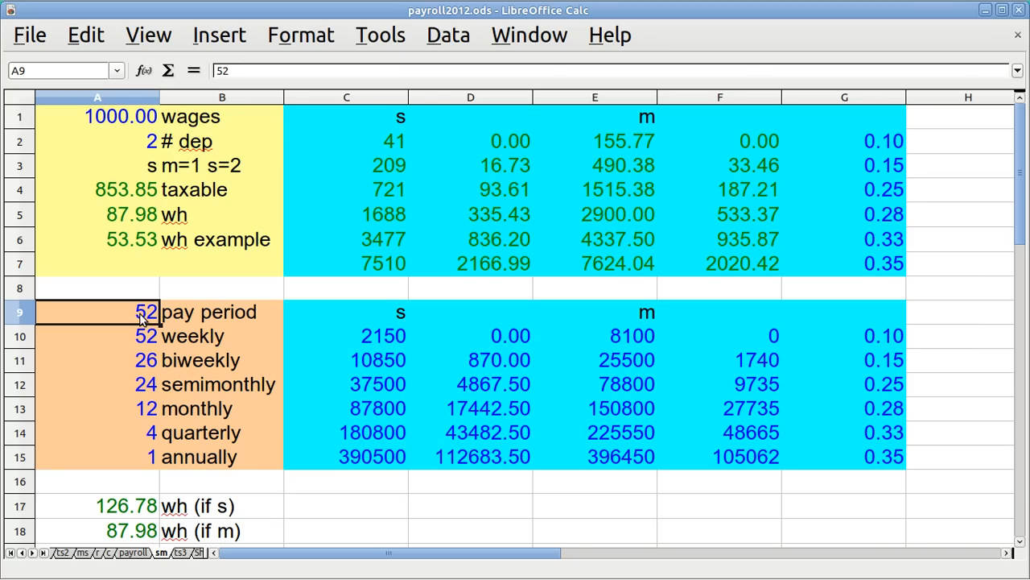
{"action": "type", "text": "1"}
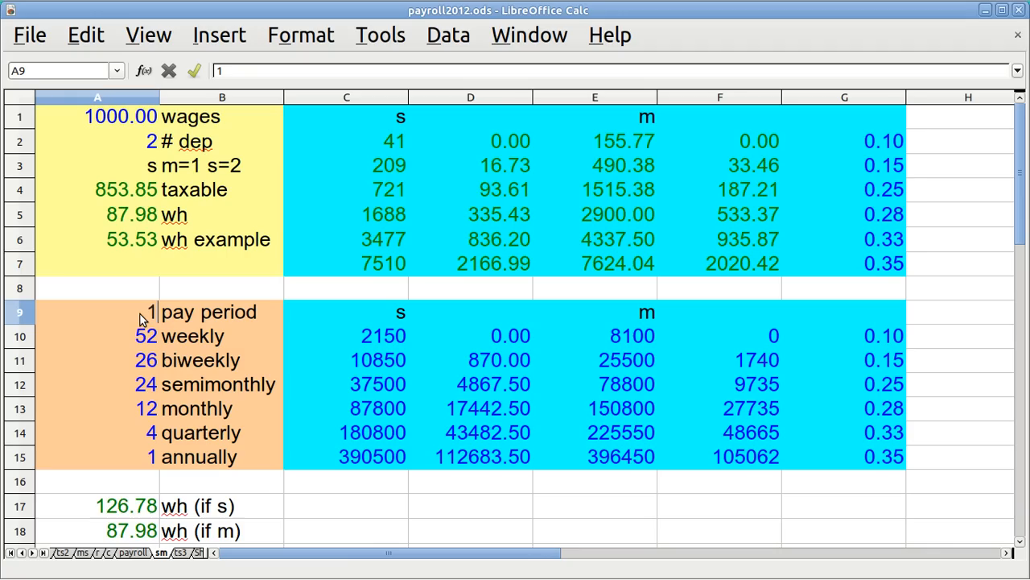
{"action": "key", "text": "Return"}
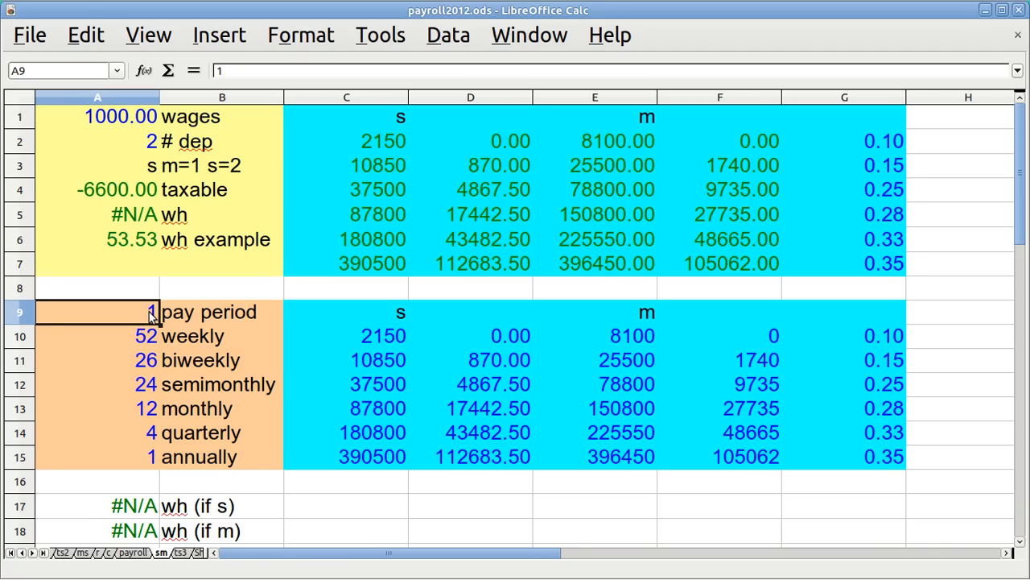
{"action": "type", "text": "4"}
{"action": "key", "text": "Return"}
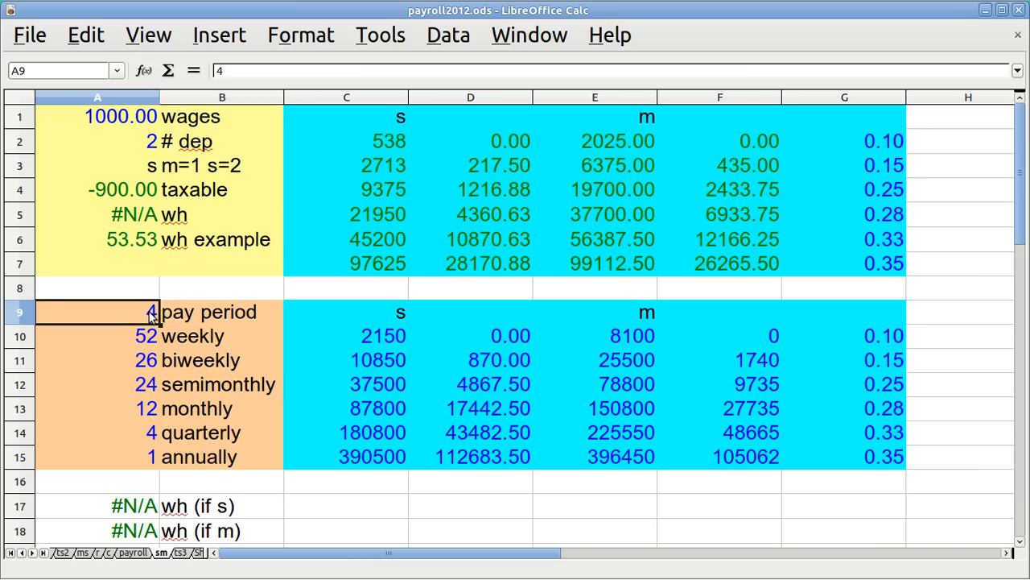
{"action": "type", "text": "52"}
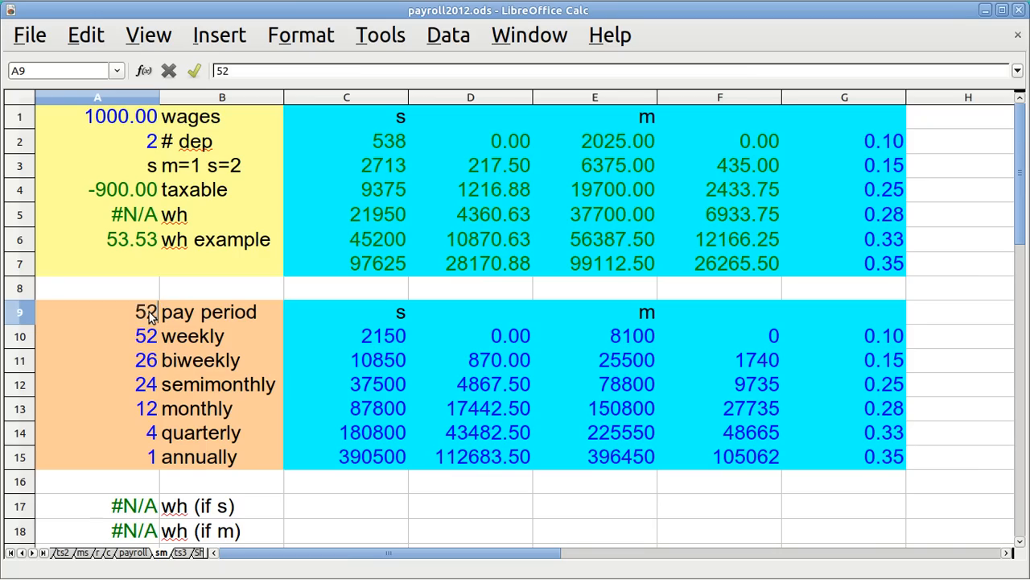
{"action": "key", "text": "Return"}
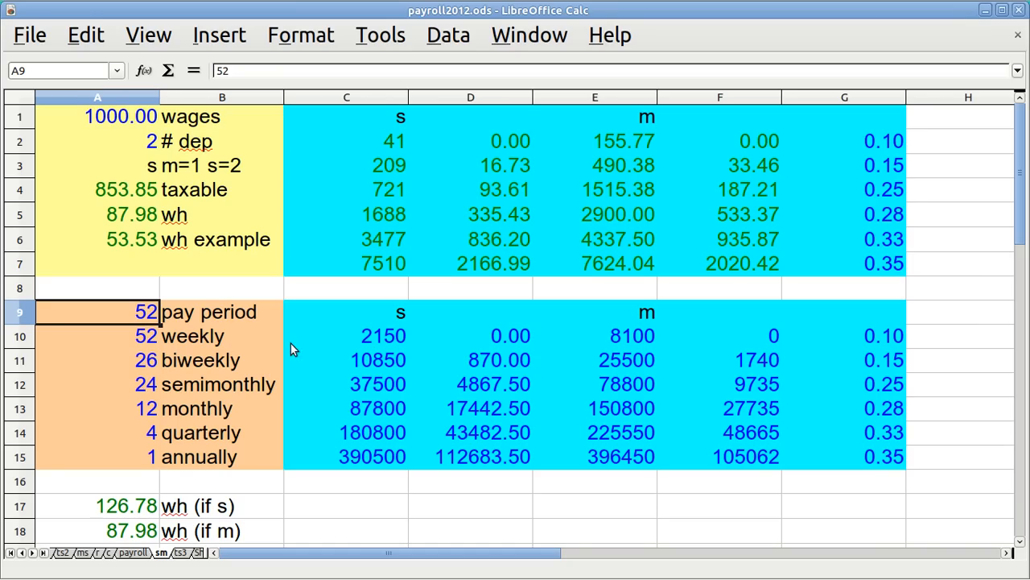
- Return to the payroll sheet and examine row 13 from the wh formula in AK13 back to the rate column
{"action": "left_click", "coordinate": [133, 554]}
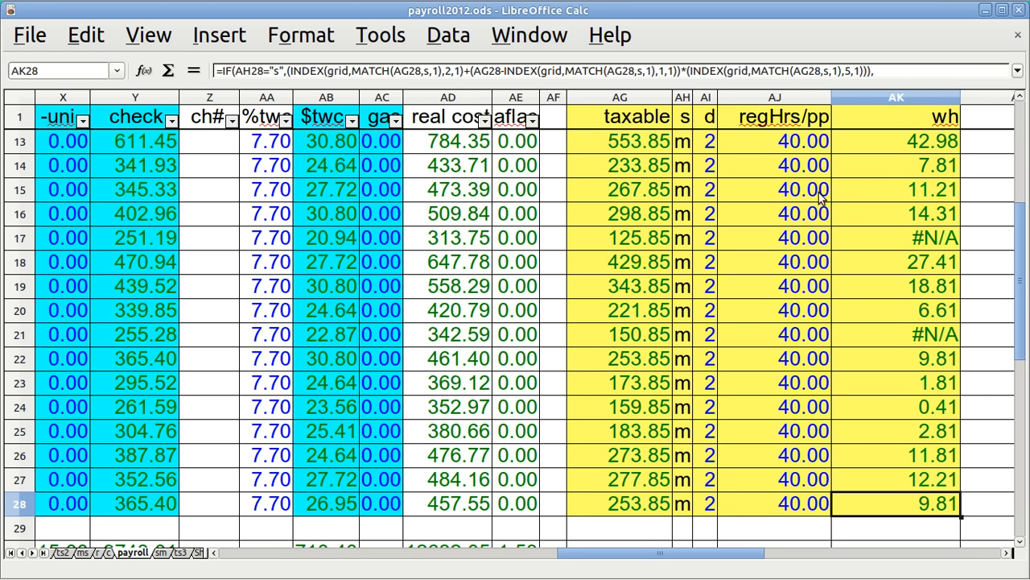
{"action": "left_click", "coordinate": [929, 144]}
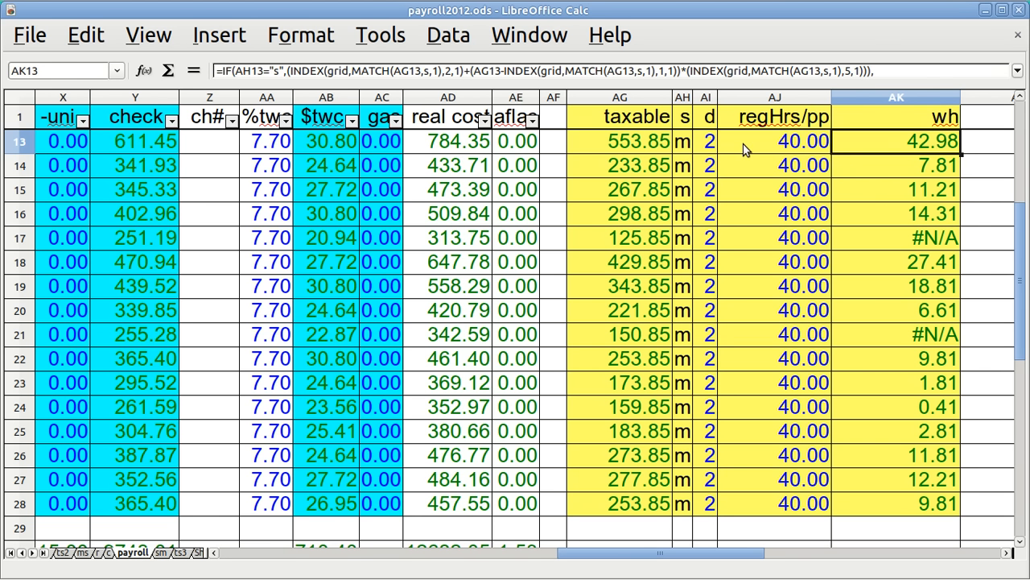
{"action": "key", "text": "Left"}
{"action": "key", "text": "Left"}
{"action": "key", "text": "Left"}
{"action": "key", "text": "Left"}
{"action": "key", "text": "Left"}
{"action": "key", "text": "Left"}
{"action": "key", "text": "Left"}
{"action": "key", "text": "Left"}
{"action": "key", "text": "Left"}
{"action": "key", "text": "Left"}
{"action": "key", "text": "Left"}
{"action": "key", "text": "Left"}
{"action": "key", "text": "Left"}
{"action": "key", "text": "Left"}
{"action": "key", "text": "Left"}
{"action": "key", "text": "Left"}
{"action": "key", "text": "Left"}
{"action": "key", "text": "Left"}
{"action": "key", "text": "Left"}
{"action": "key", "text": "Left"}
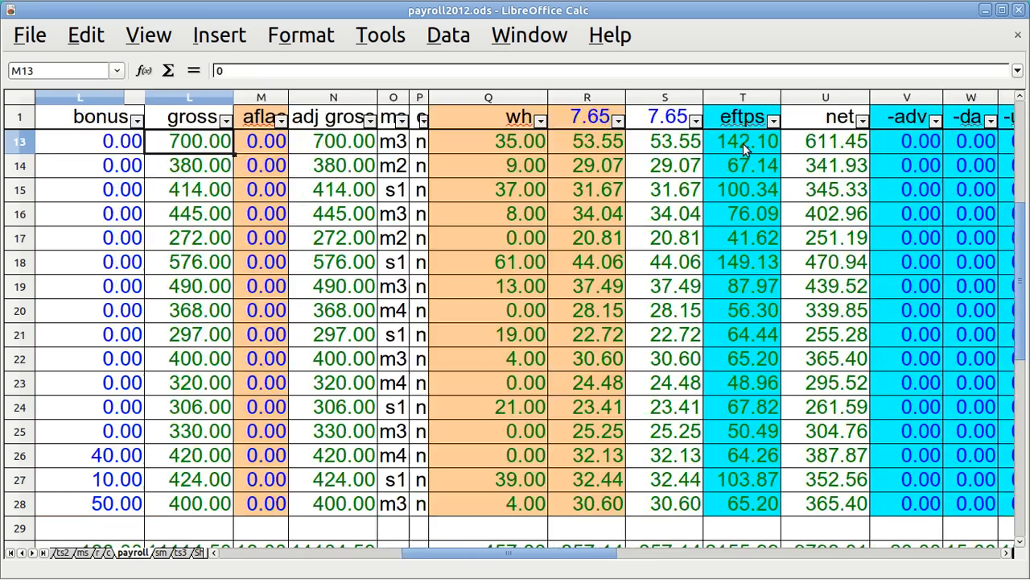
{"action": "key", "text": "Left"}
{"action": "key", "text": "Left"}
{"action": "key", "text": "Left"}
{"action": "key", "text": "Left"}
{"action": "key", "text": "Left"}
{"action": "key", "text": "Left"}
{"action": "key", "text": "Left"}
{"action": "key", "text": "Left"}
{"action": "key", "text": "Left"}
{"action": "key", "text": "Left"}
{"action": "key", "text": "Left"}
{"action": "key", "text": "Left"}
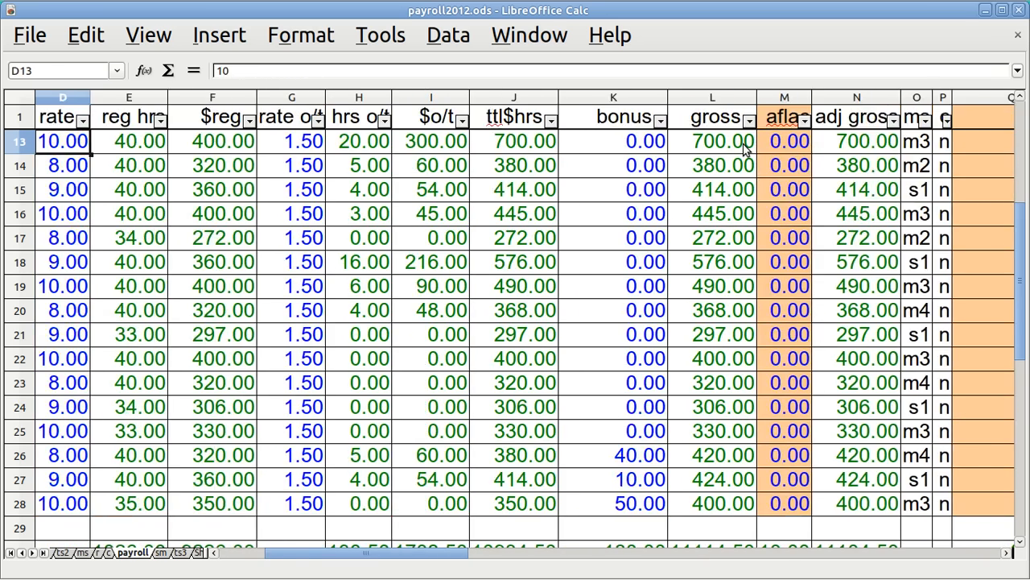
- Change the marital status and allowance code for the 10/27/12 entry in O13 to m2
{"action": "key", "text": "Right"}
{"action": "key", "text": "Right"}
{"action": "key", "text": "Right"}
{"action": "key", "text": "Right"}
{"action": "key", "text": "Right"}
{"action": "key", "text": "Right"}
{"action": "key", "text": "Right"}
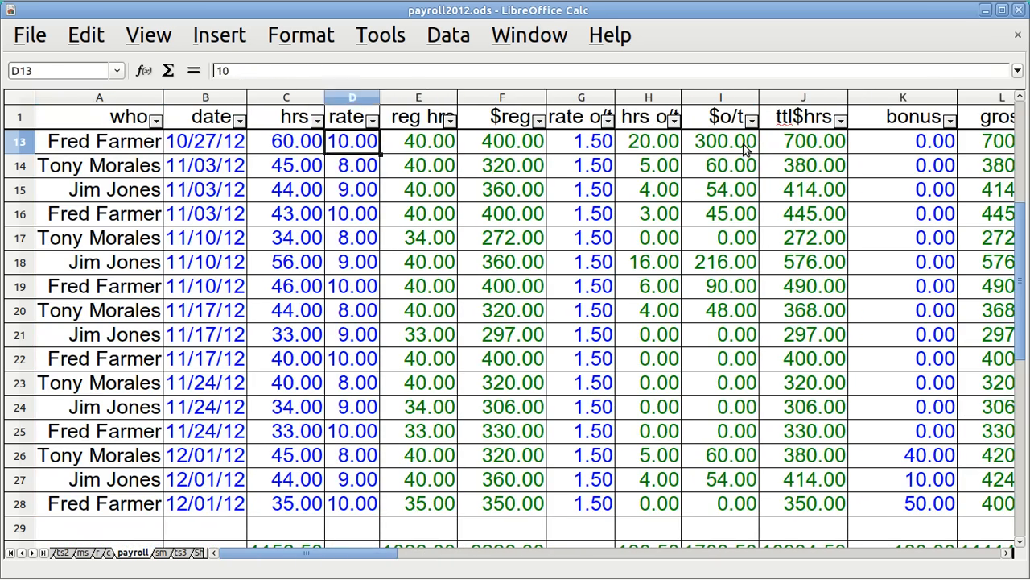
{"action": "key", "text": "Right"}
{"action": "key", "text": "Right"}
{"action": "key", "text": "Right"}
{"action": "key", "text": "Right"}
{"action": "key", "text": "Right"}
{"action": "key", "text": "Right"}
{"action": "key", "text": "Right"}
{"action": "key", "text": "Right"}
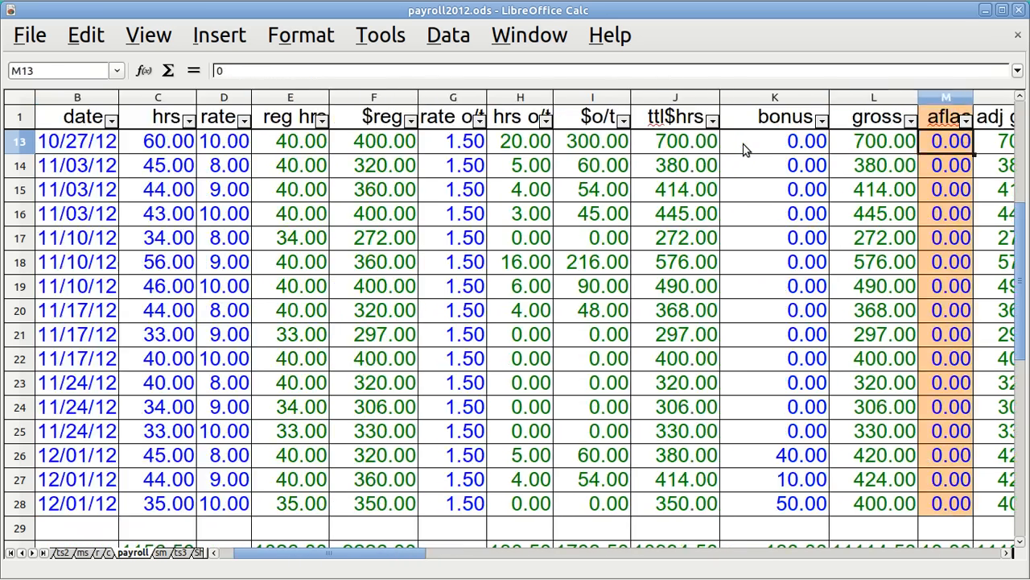
{"action": "key", "text": "Left"}
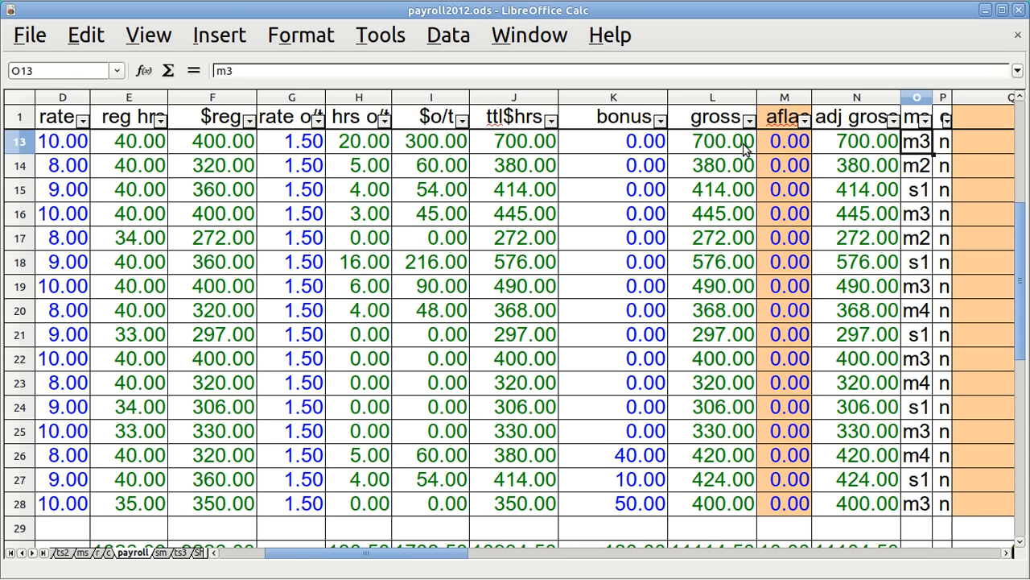
{"action": "type", "text": "m2"}
{"action": "key", "text": "Return"}
{"action": "key", "text": "Right"}
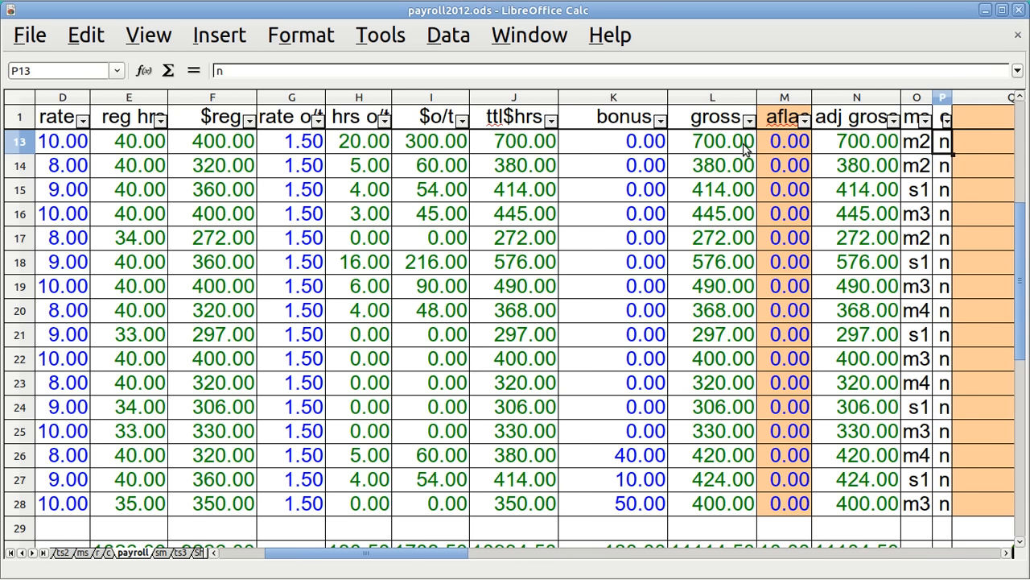
- Examine row 13 from the wh lookup formula in Q13 through the deduction and check columns to the yellow withholding block
{"action": "key", "text": "Right"}
{"action": "key", "text": "Right"}
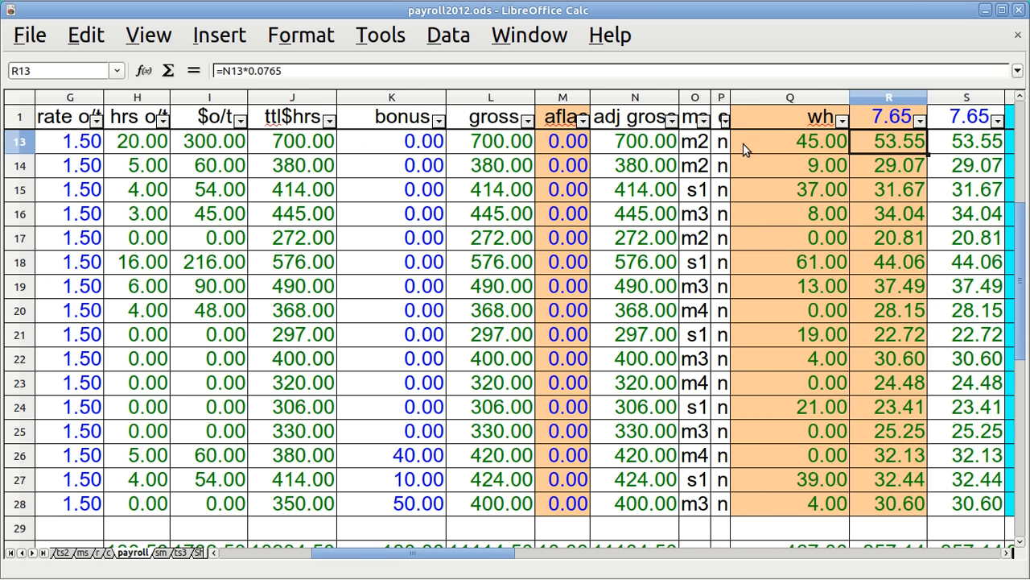
{"action": "key", "text": "Left"}
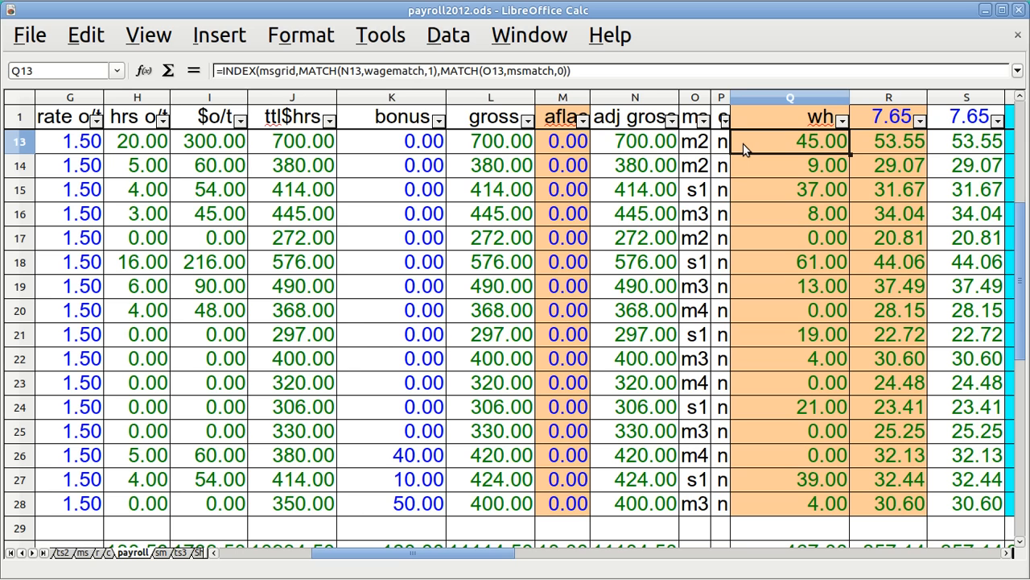
{"action": "key", "text": "Right"}
{"action": "key", "text": "Right"}
{"action": "key", "text": "Right"}
{"action": "key", "text": "Right"}
{"action": "key", "text": "Right"}
{"action": "key", "text": "Right"}
{"action": "key", "text": "Right"}
{"action": "key", "text": "Right"}
{"action": "key", "text": "Right"}
{"action": "key", "text": "Right"}
{"action": "key", "text": "Right"}
{"action": "key", "text": "Right"}
{"action": "key", "text": "Right"}
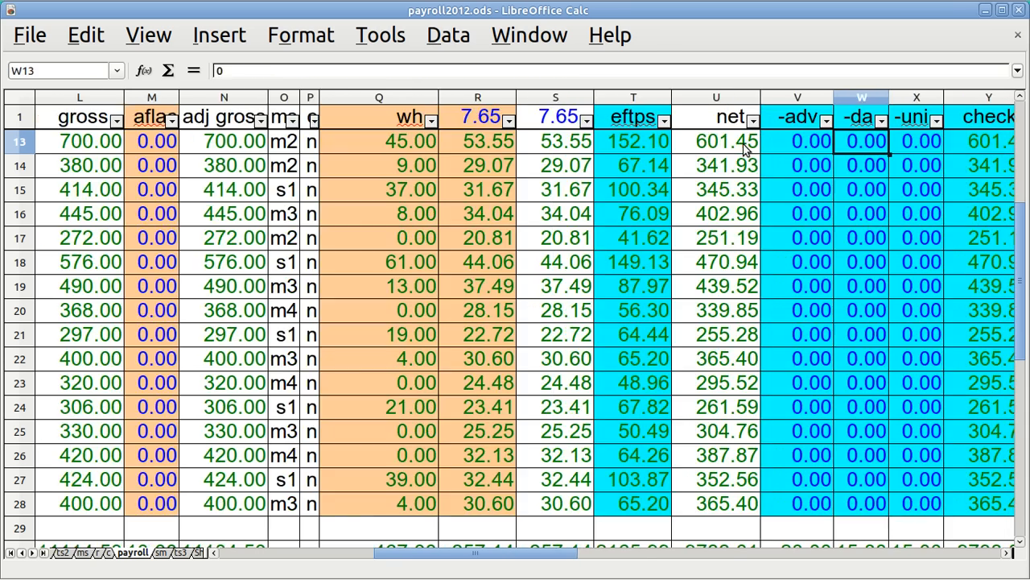
{"action": "key", "text": "Right"}
{"action": "key", "text": "Right"}
{"action": "key", "text": "Right"}
{"action": "key", "text": "Right"}
{"action": "key", "text": "Right"}
{"action": "key", "text": "Right"}
{"action": "key", "text": "Right"}
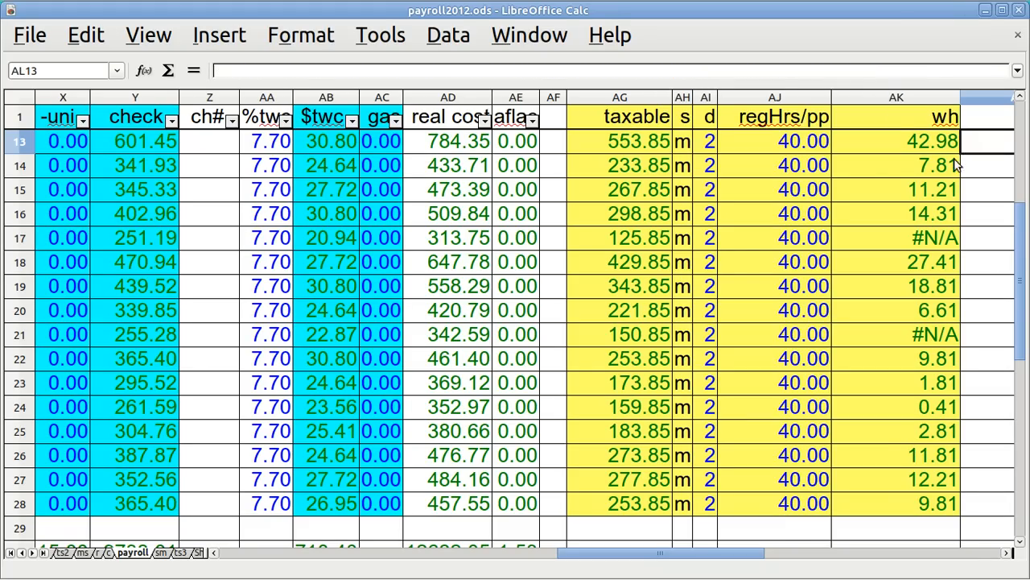
- Widen the wh column AK to nearly the full sheet view and select AK13
{"action": "key", "text": "Right"}
{"action": "key", "text": "Right"}
{"action": "key", "text": "Right"}
{"action": "key", "text": "Right"}
{"action": "key", "text": "Right"}
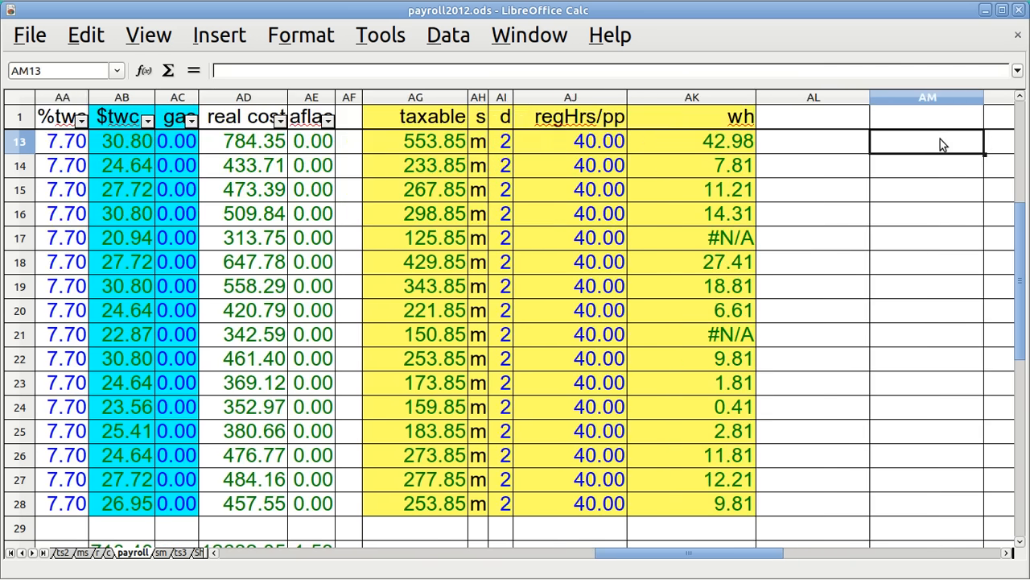
{"action": "key", "text": "Right"}
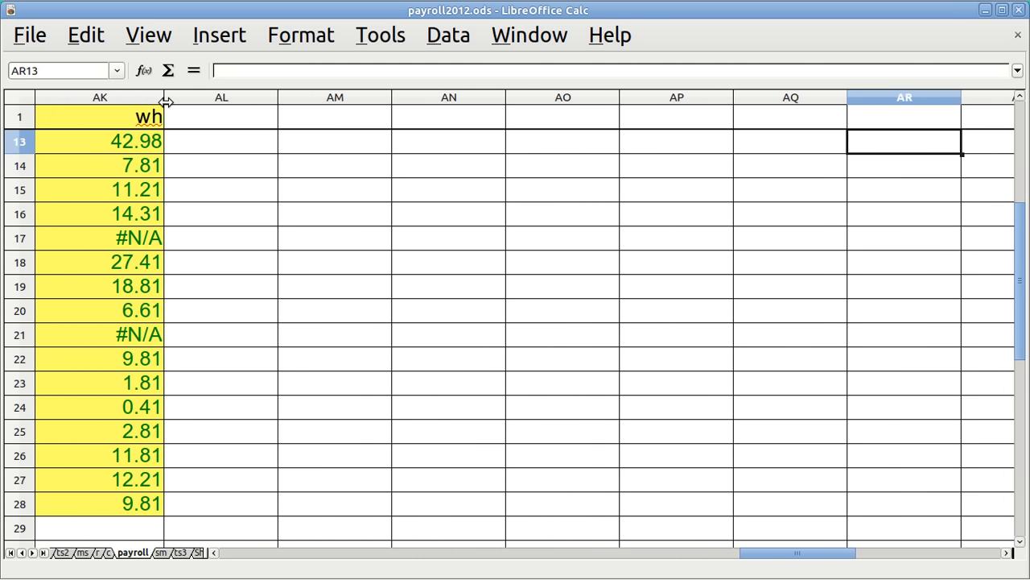
{"action": "left_click_drag", "start_coordinate": [165, 96], "coordinate": [993, 144]}
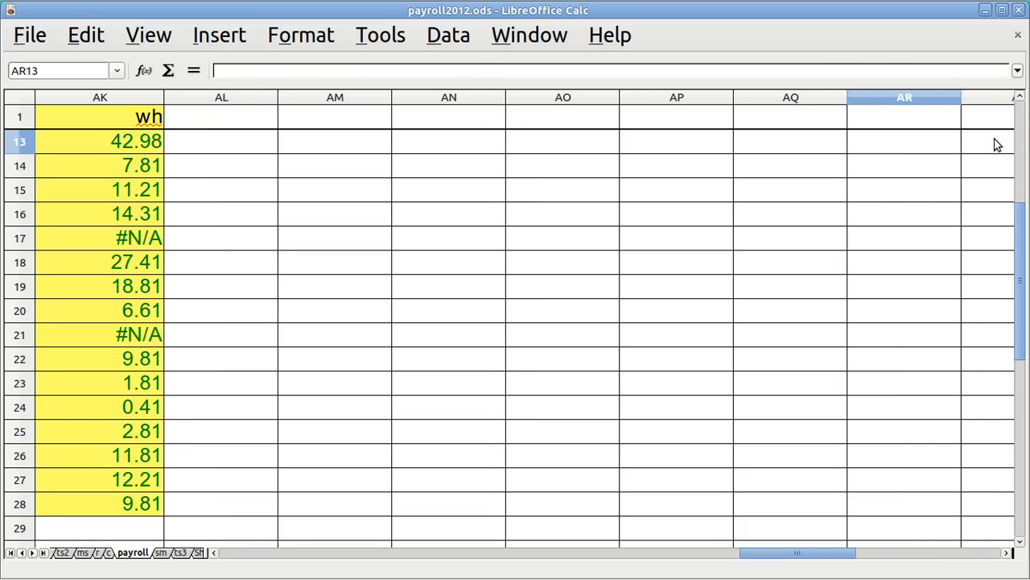
{"action": "left_click", "coordinate": [972, 143]}
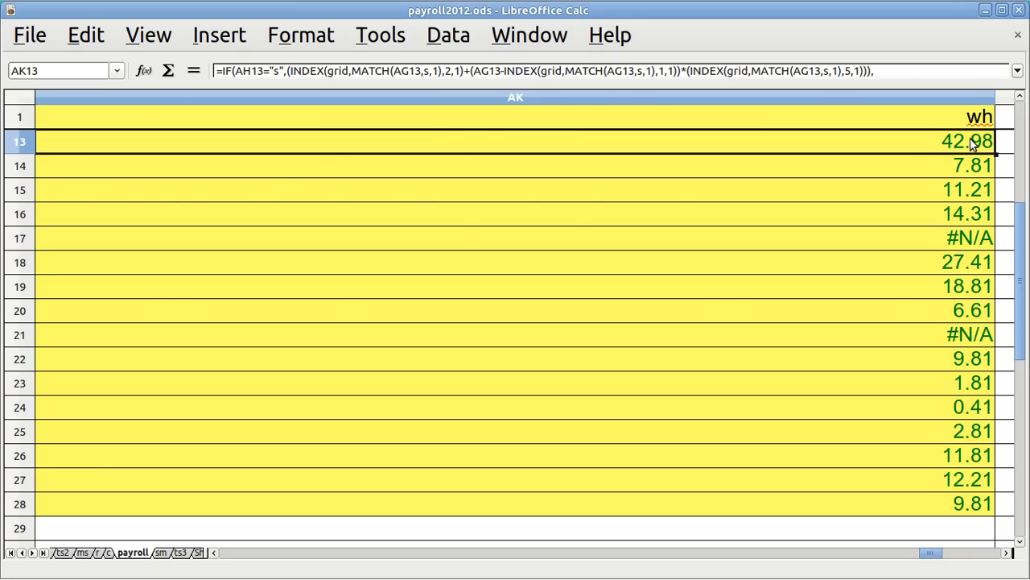
- Display the complete wh formula inside AK13 to examine it, leave it as is, and save the workbook
{"action": "key", "text": "F2"}
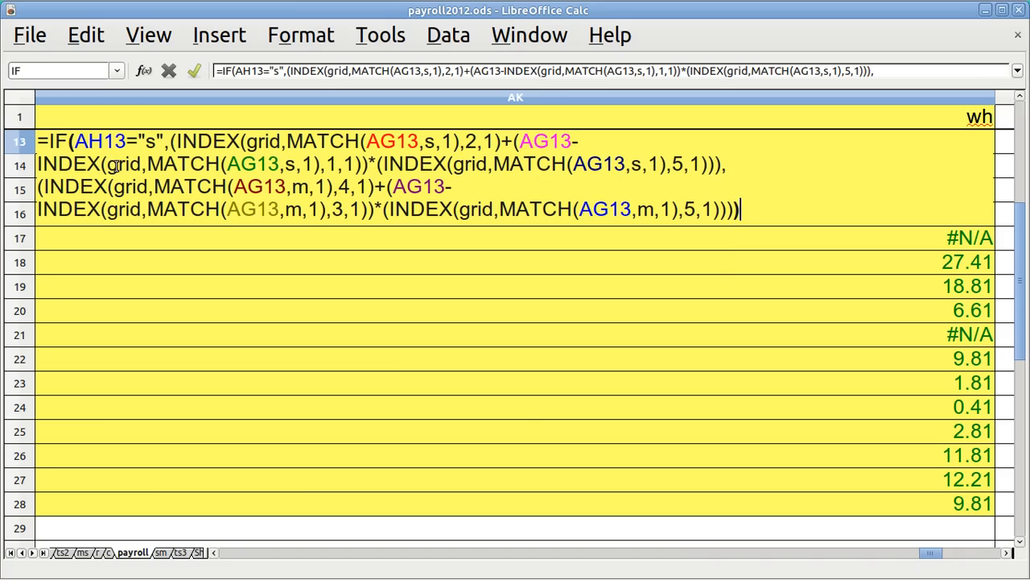
{"action": "key", "text": "Return"}
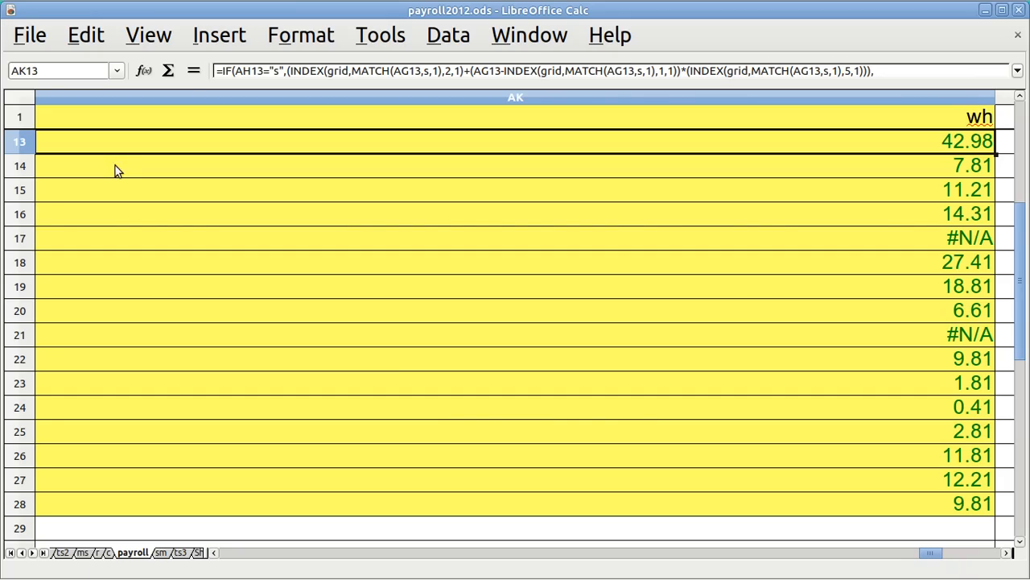
{"action": "key", "text": "ctrl+s"}
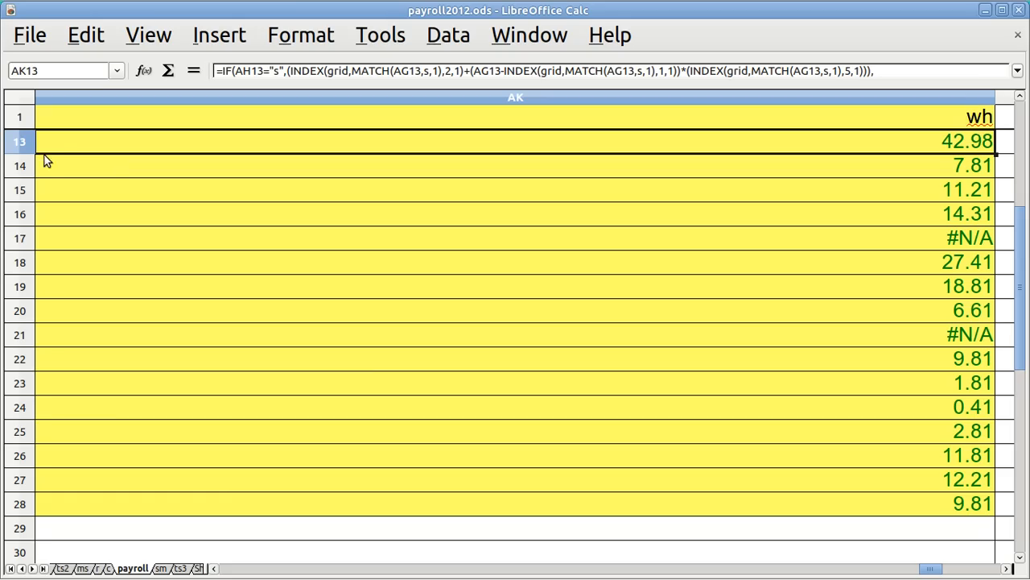
- Return along row 13 from the wh column to the who column in A13
{"action": "key", "text": "Left"}
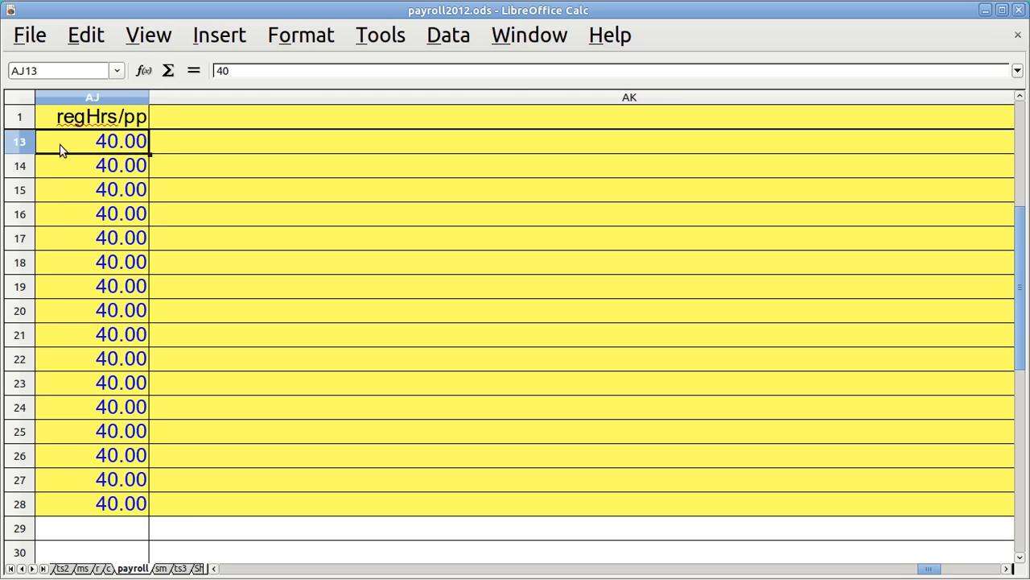
{"action": "key", "text": "Left"}
{"action": "key", "text": "Left"}
{"action": "key", "text": "Left"}
{"action": "key", "text": "Left"}
{"action": "key", "text": "Left"}
{"action": "key", "text": "Left"}
{"action": "key", "text": "Left"}
{"action": "key", "text": "Left"}
{"action": "key", "text": "Left"}
{"action": "key", "text": "Left"}
{"action": "key", "text": "Left"}
{"action": "key", "text": "Left"}
{"action": "key", "text": "Left"}
{"action": "key", "text": "Left"}
{"action": "key", "text": "Left"}
{"action": "key", "text": "Left"}
{"action": "key", "text": "Left"}
{"action": "key", "text": "Left"}
{"action": "key", "text": "Left"}
{"action": "key", "text": "Left"}
{"action": "key", "text": "Left"}
{"action": "key", "text": "Left"}
{"action": "key", "text": "Left"}
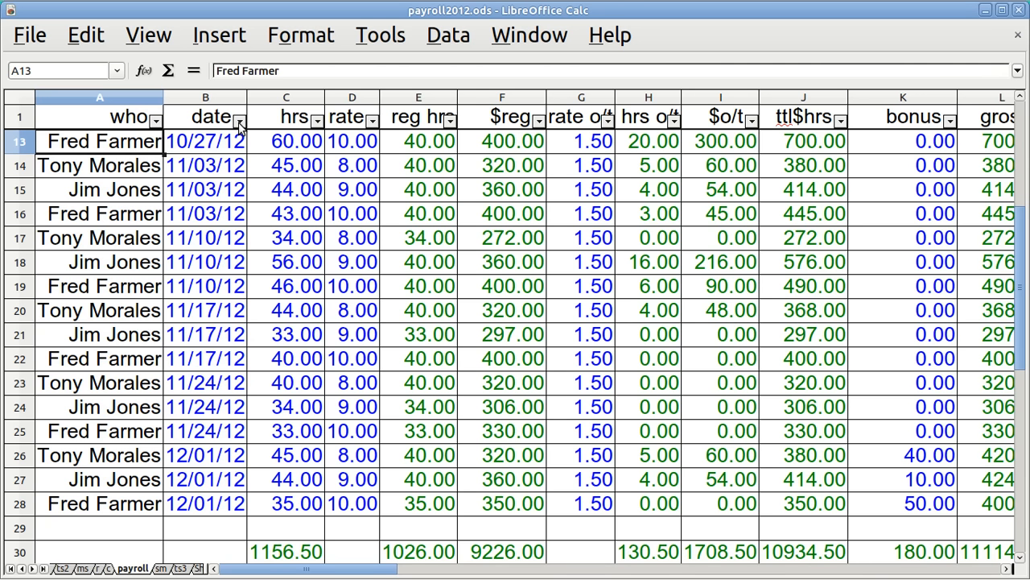
- Switch to the Terminal window
{"action": "mouse_move", "coordinate": [584, 576]}
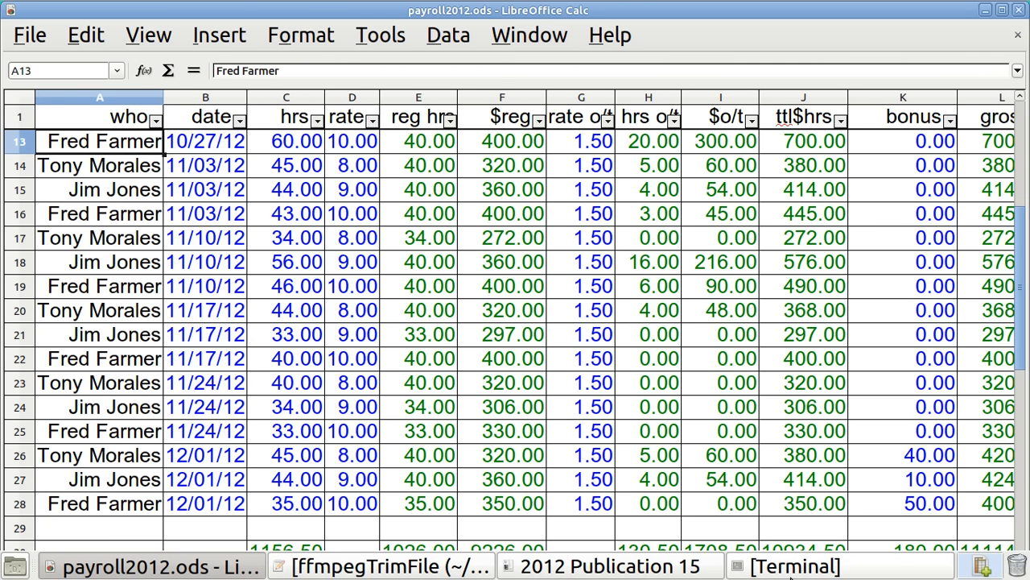
{"action": "left_click", "coordinate": [793, 573]}
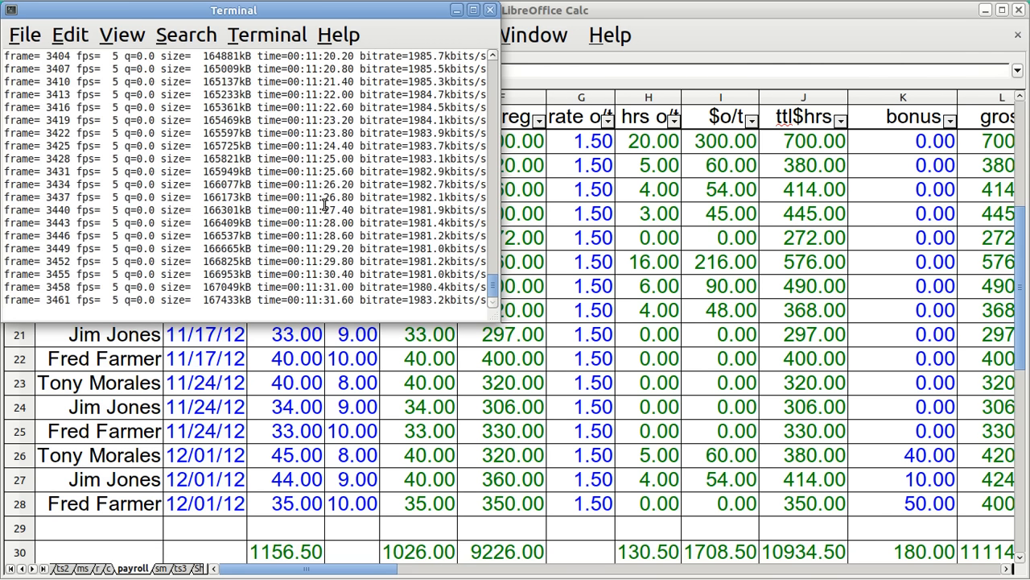